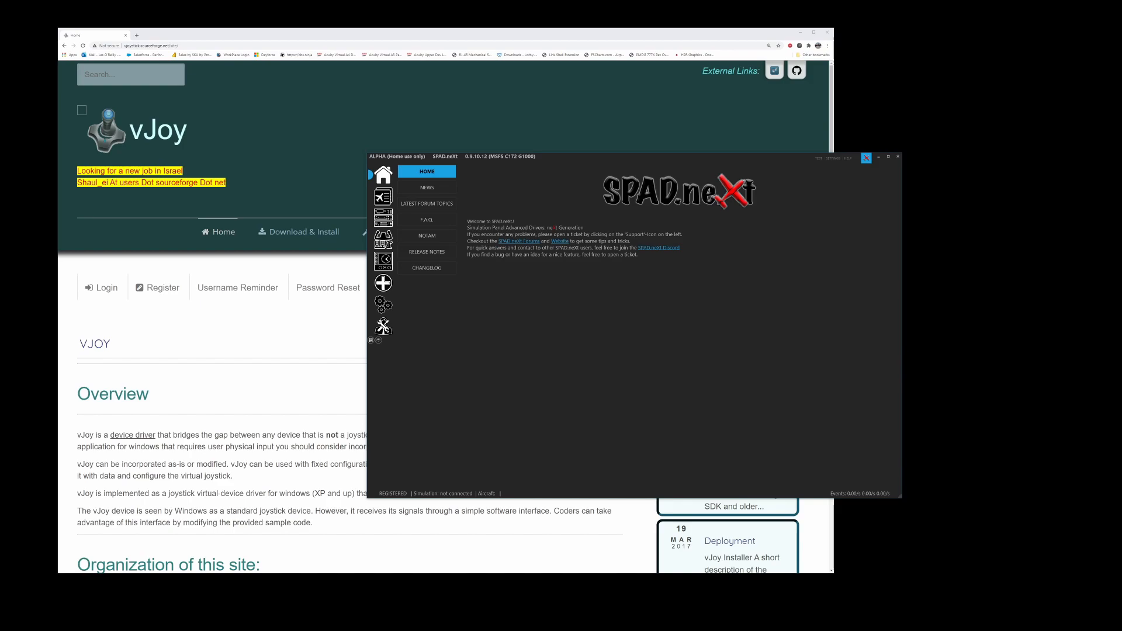
# - Examine the Update Channel choices in the expert application settings, leaving the channel on Alpha
pyautogui.click(383, 305)
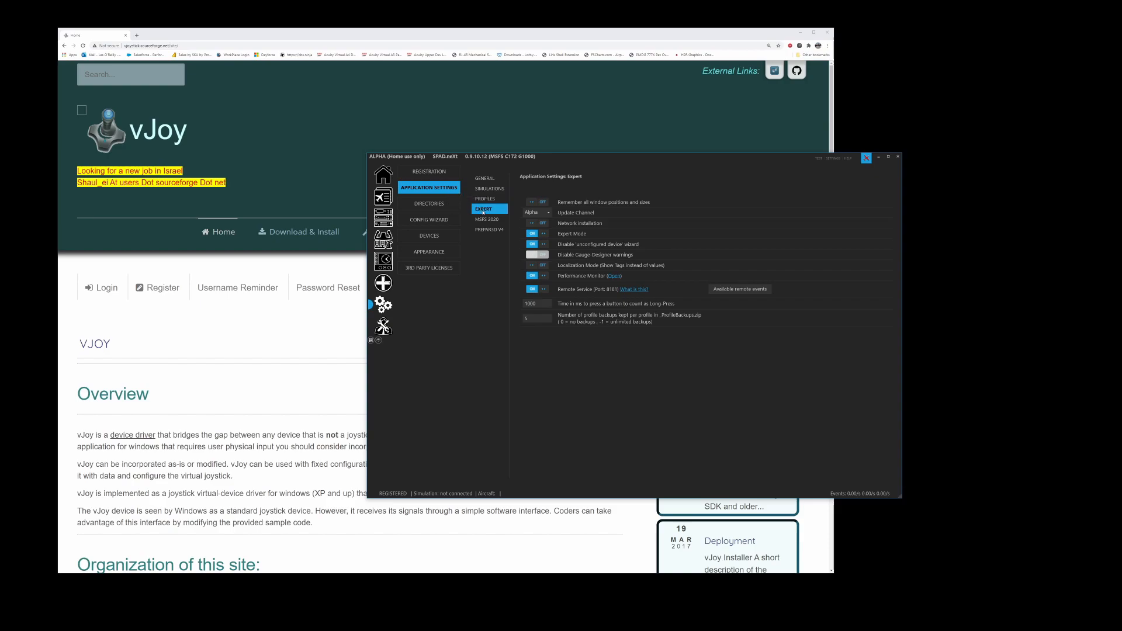
pyautogui.click(548, 213)
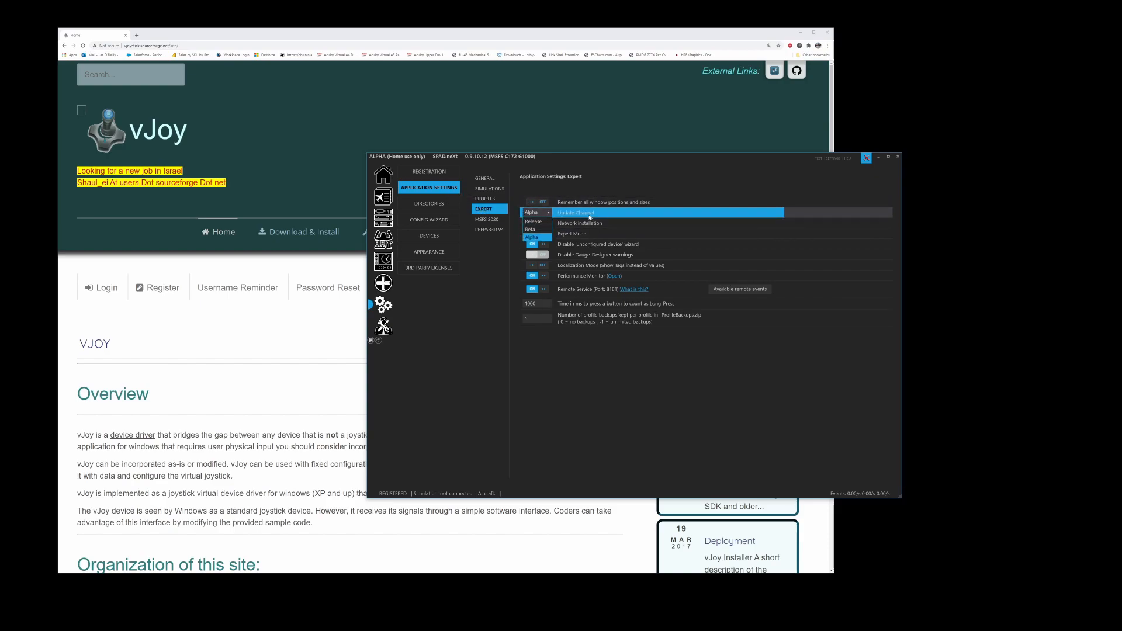
pyautogui.click(617, 409)
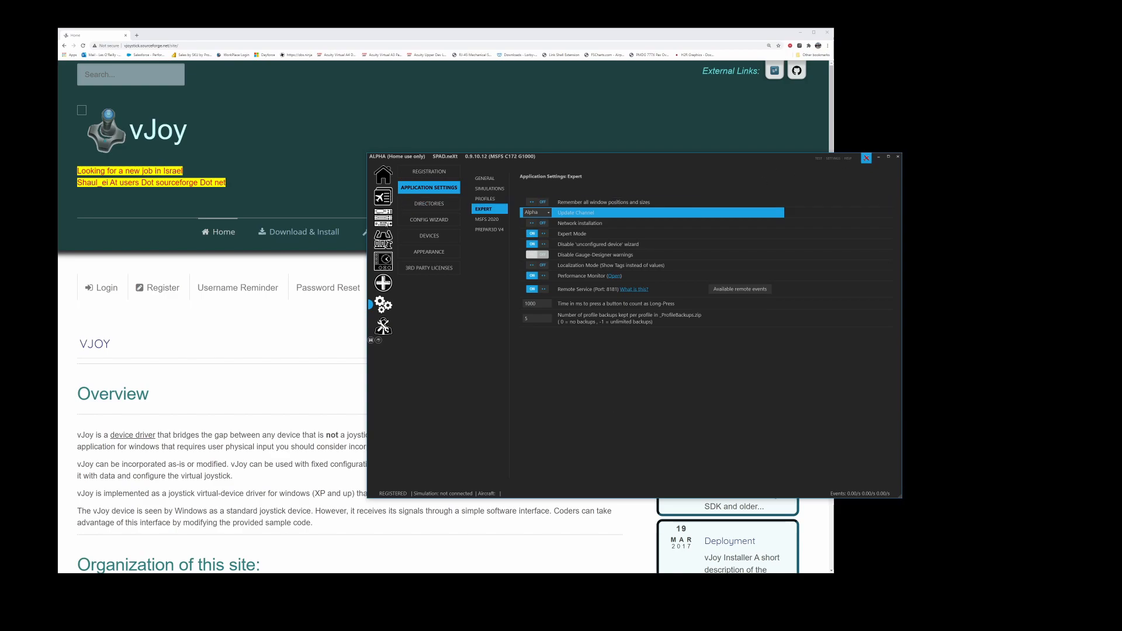
# - Switch to the browser and download the Windows 10 vJoy installer from the vJoy site, saving it in the Downloads folder
pyautogui.click(198, 45)
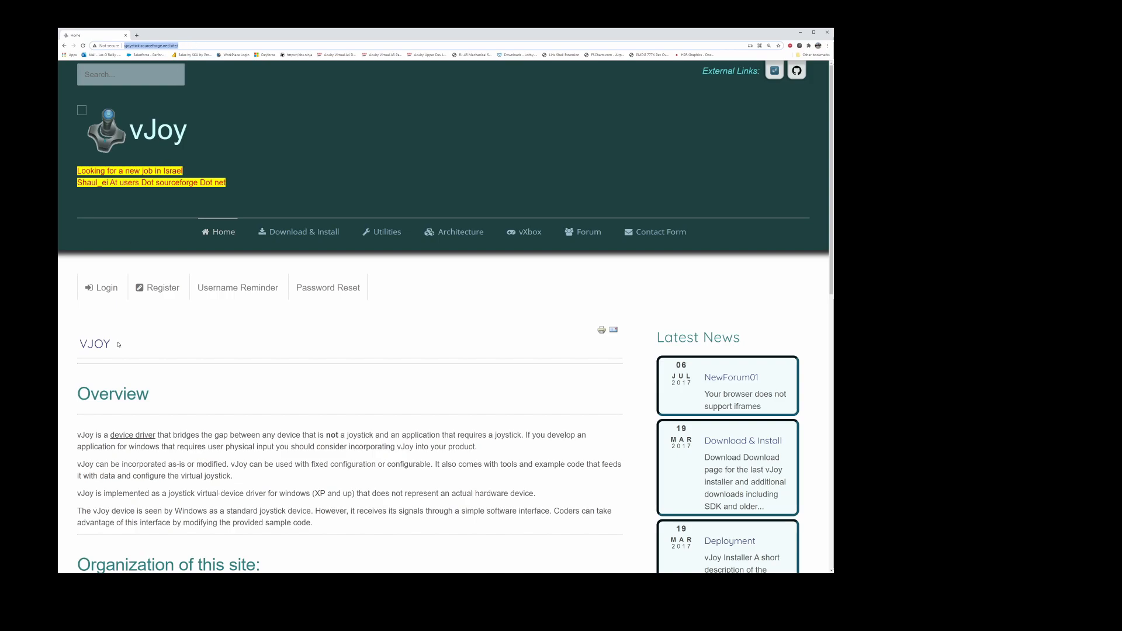
pyautogui.moveTo(296, 233)
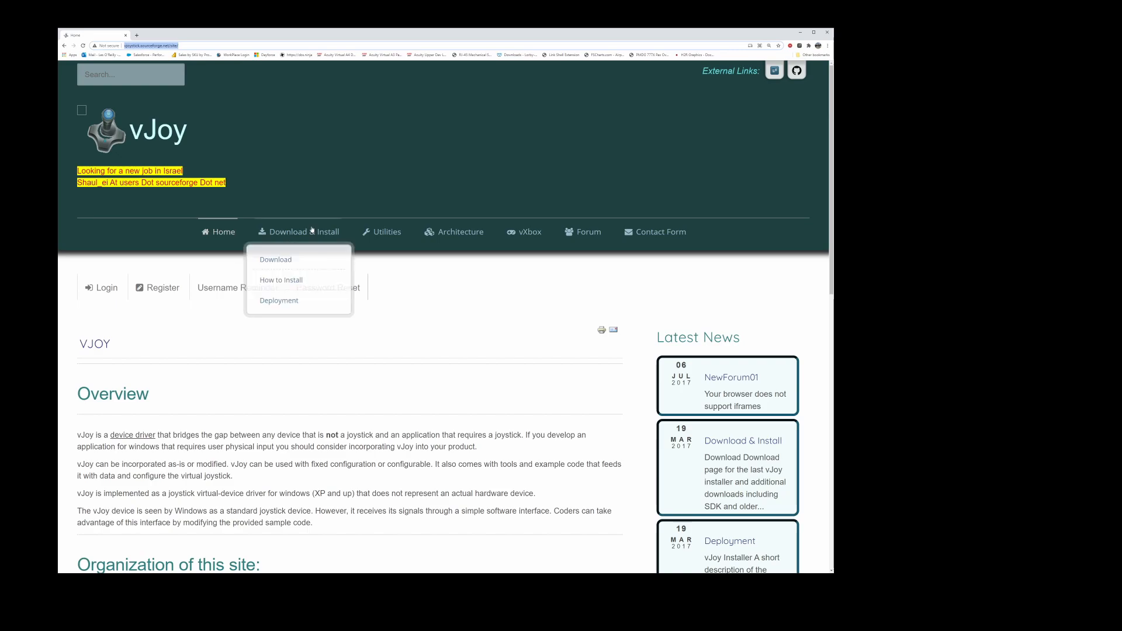
pyautogui.click(276, 261)
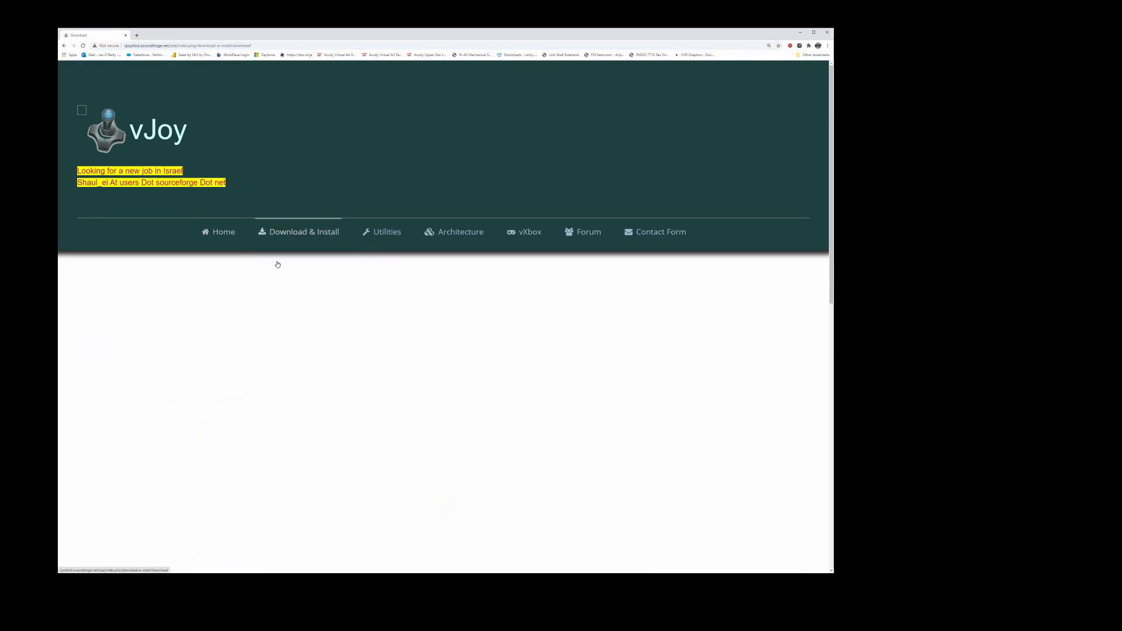
pyautogui.scroll(-2, 277, 263)
pyautogui.scroll(-1, 277, 263)
pyautogui.click(443, 336)
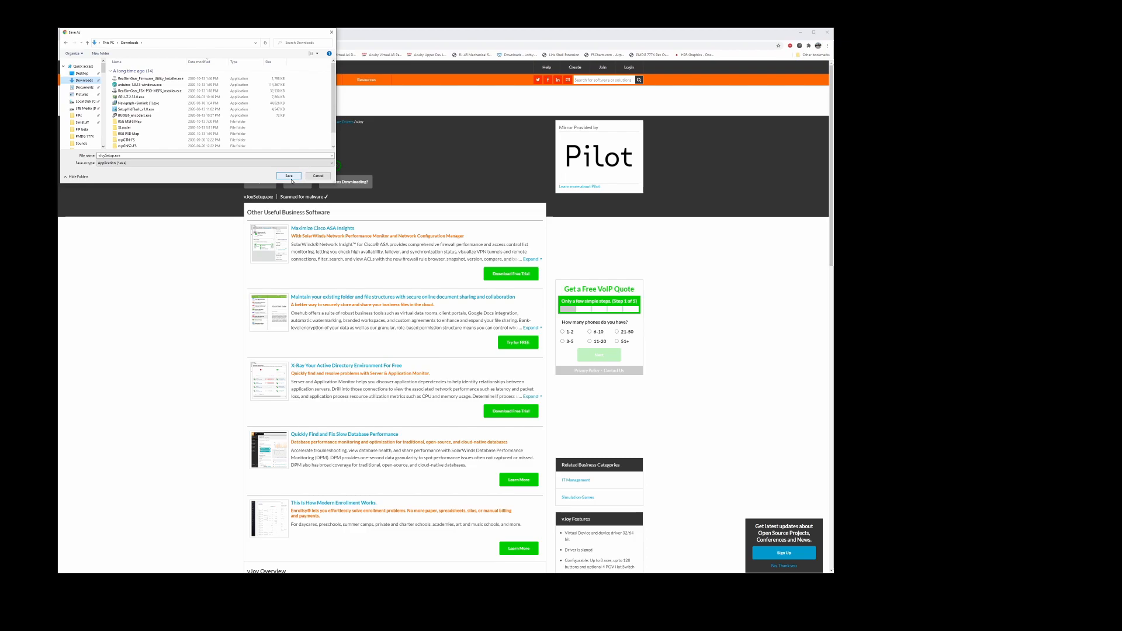
pyautogui.click(288, 176)
# - Run the downloaded vJoy setup and install the device driver with the default options
pyautogui.click(93, 565)
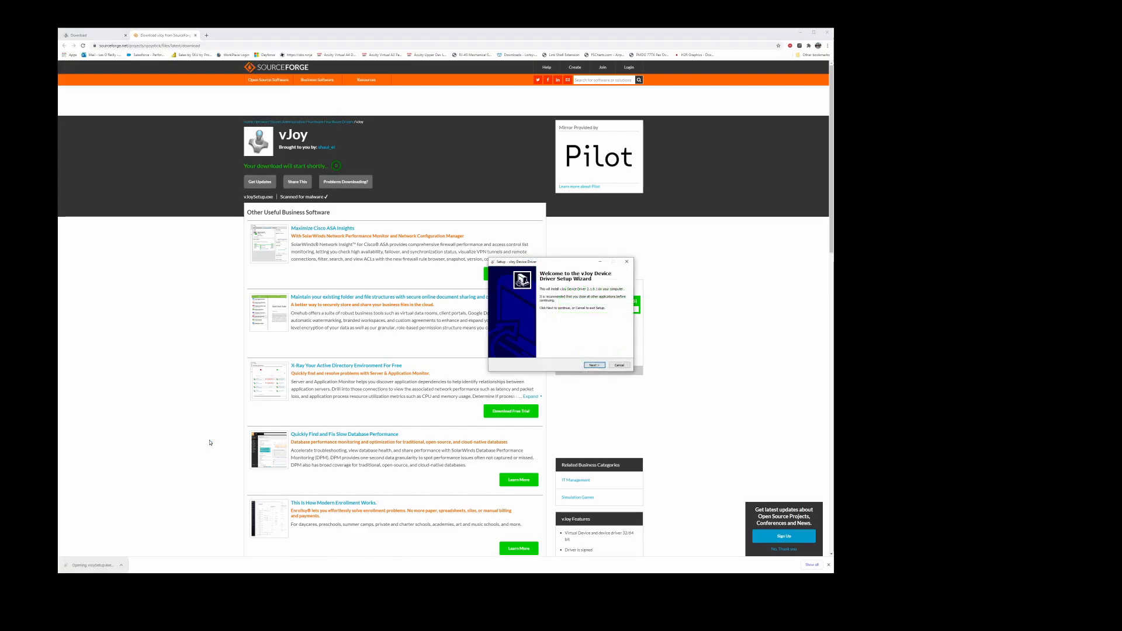
pyautogui.click(591, 365)
pyautogui.click(593, 366)
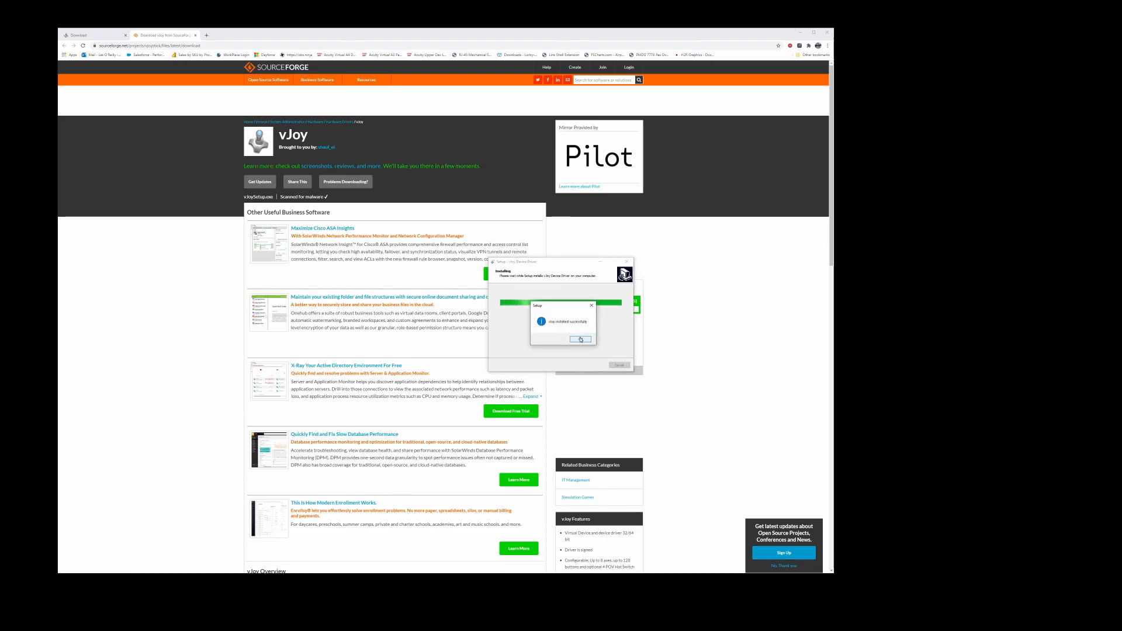
pyautogui.click(580, 340)
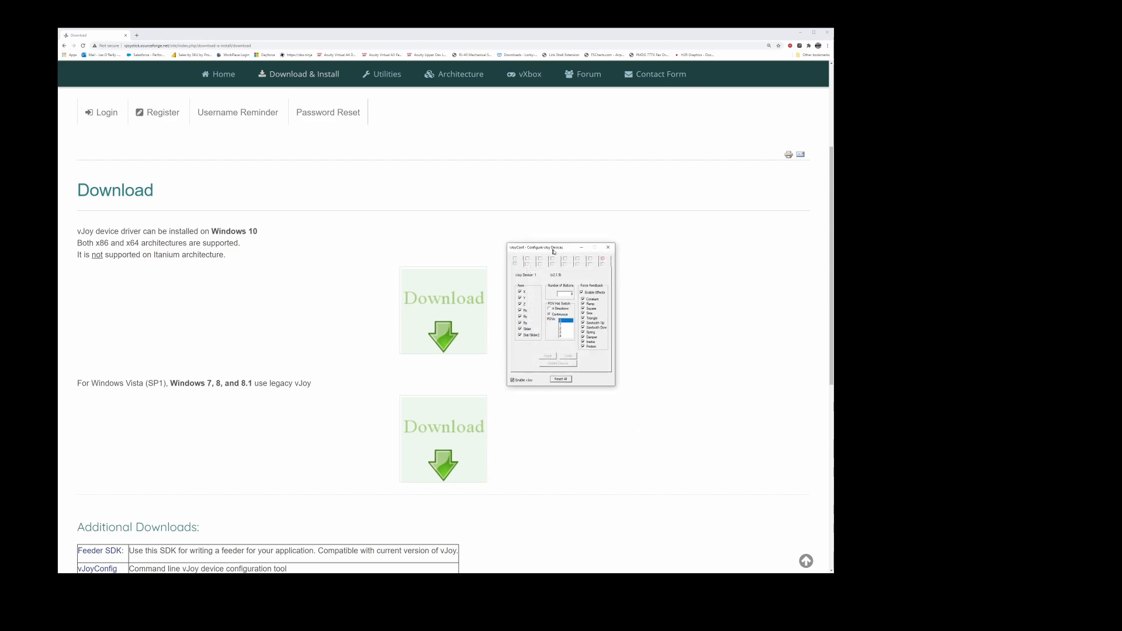
# - In vJoyConf, set vJoy device 1 to 128 buttons with force feedback effects disabled, and apply the configuration
pyautogui.moveTo(553, 251); pyautogui.dragTo(706, 288)
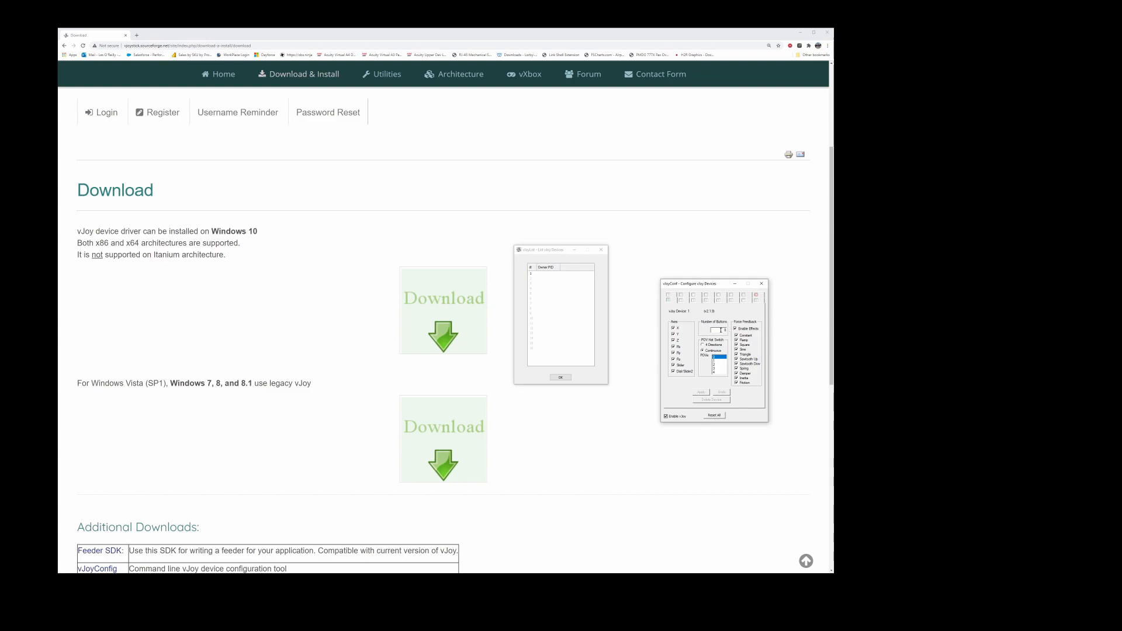
pyautogui.write('128')
pyautogui.click(699, 396)
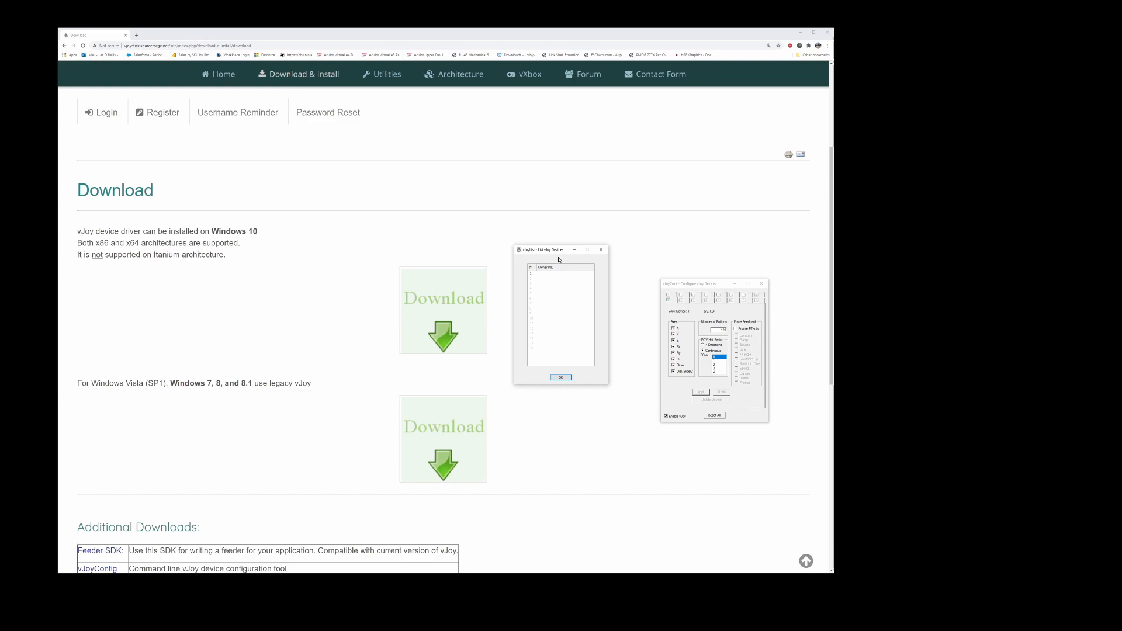
pyautogui.moveTo(559, 249); pyautogui.dragTo(957, 334)
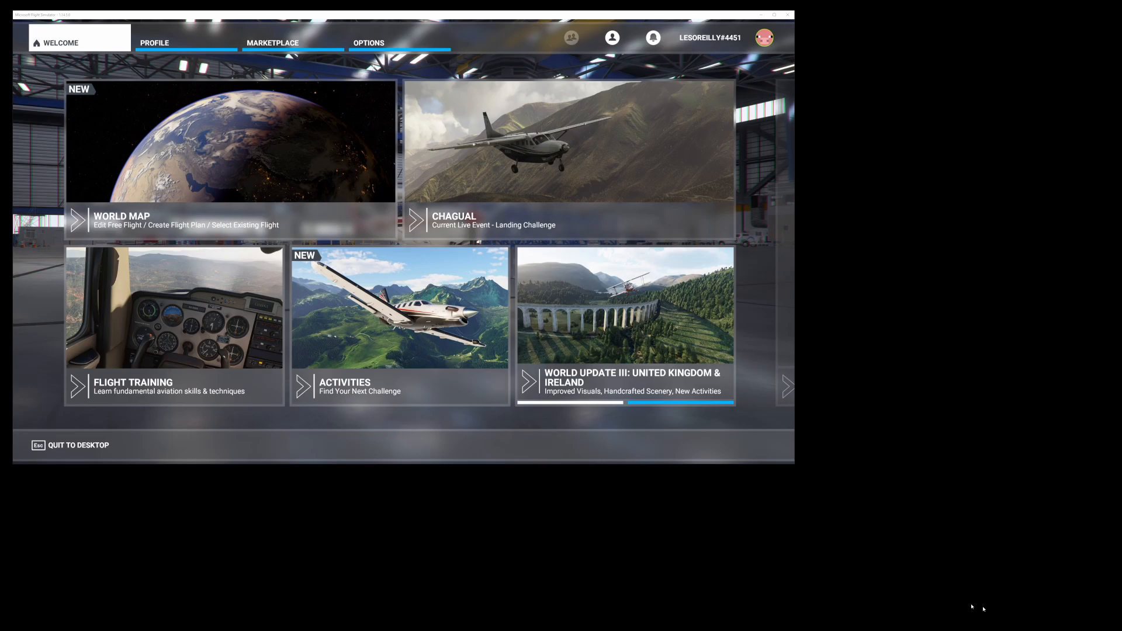
# - Switch to Microsoft Flight Simulator and open the control settings of the vJoy device
pyautogui.click(371, 43)
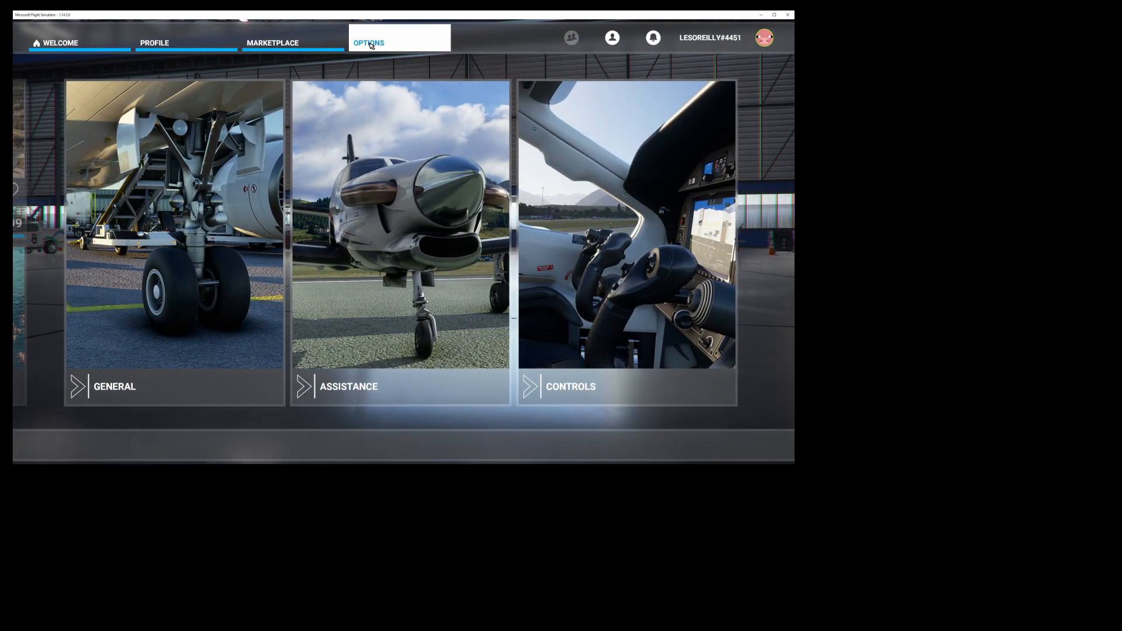
pyautogui.click(601, 379)
pyautogui.click(762, 134)
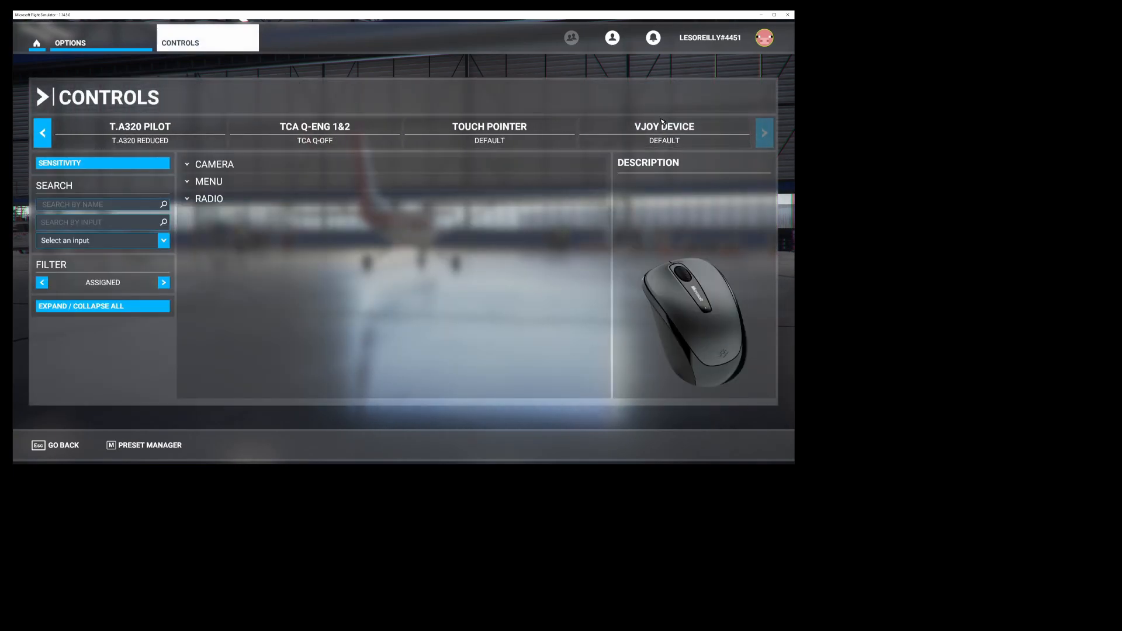
pyautogui.click(663, 124)
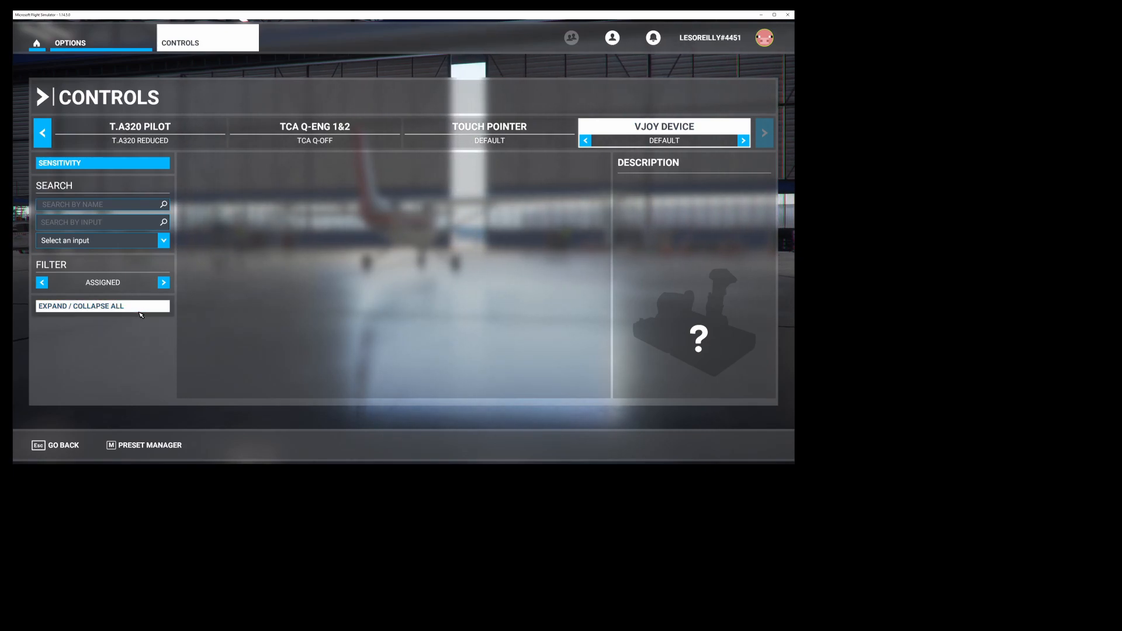
# - Show all commands for the vJoy device and examine the joystick buttons and axes offered in its input list
pyautogui.click(164, 283)
pyautogui.click(165, 242)
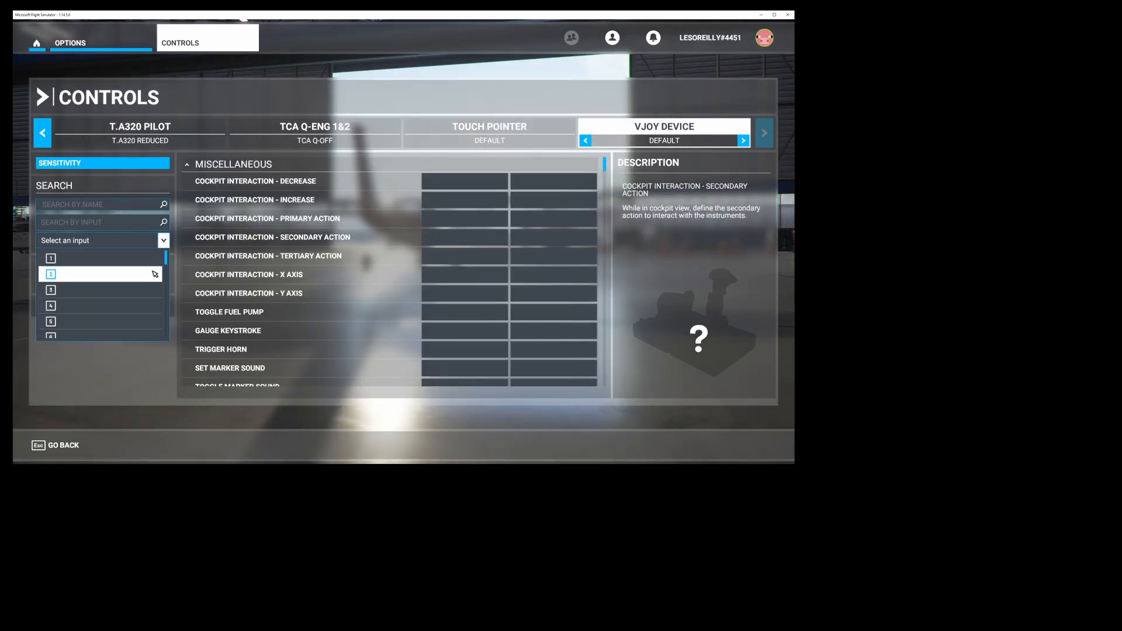
pyautogui.moveTo(165, 264); pyautogui.dragTo(175, 325)
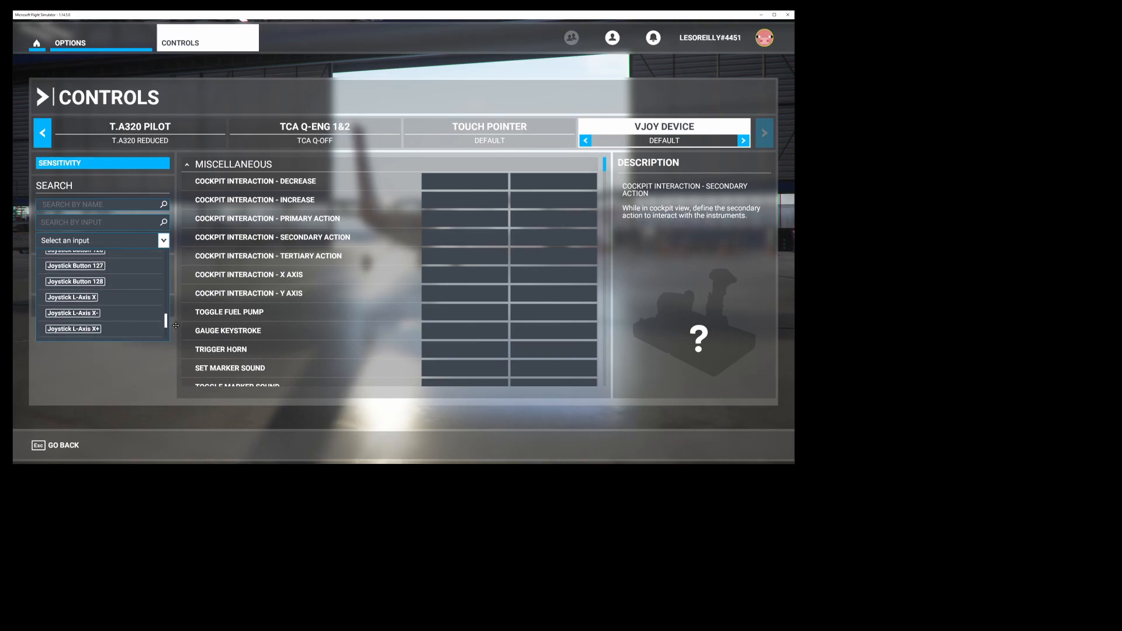
pyautogui.moveTo(176, 325); pyautogui.dragTo(177, 339)
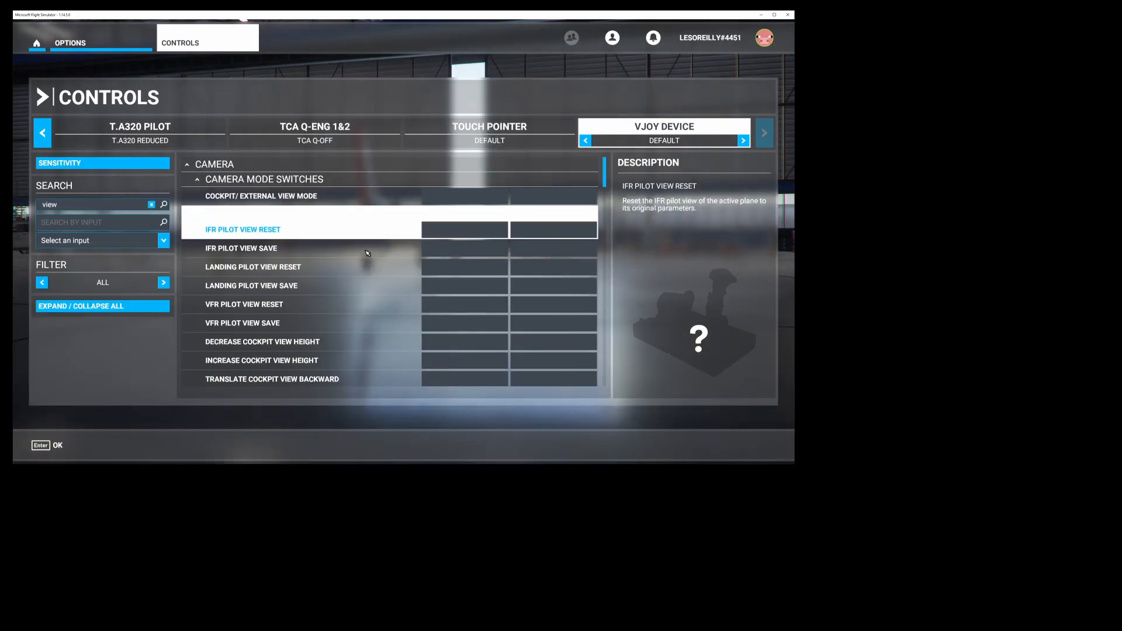
# - Filter the T.A320 Pilot joystick to assigned commands and examine its camera view bindings
pyautogui.click(137, 126)
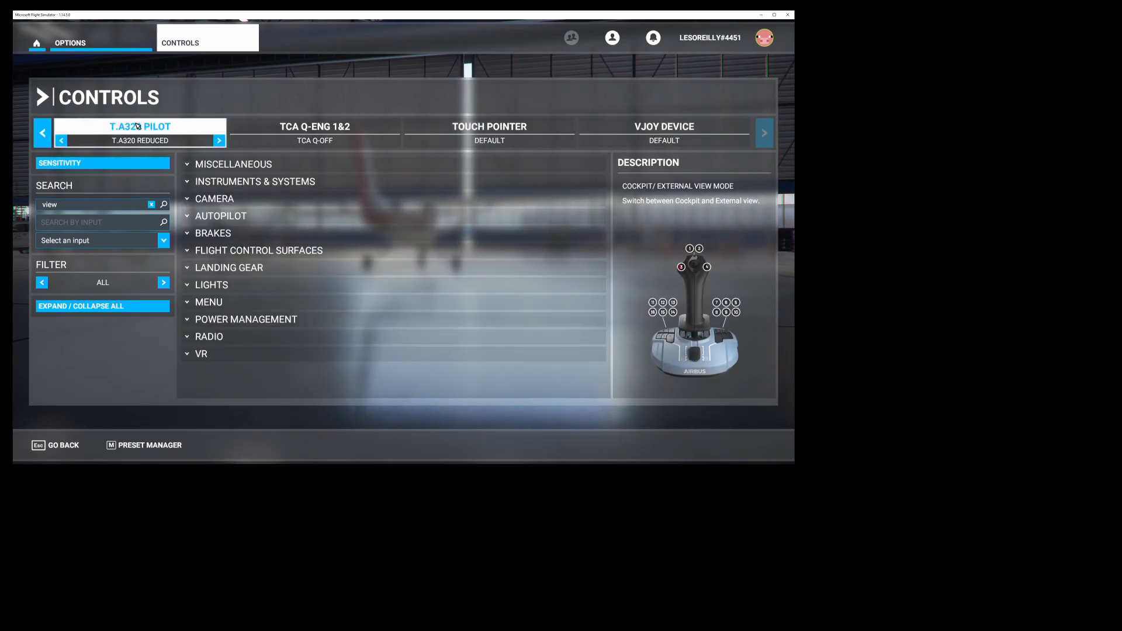
pyautogui.click(164, 283)
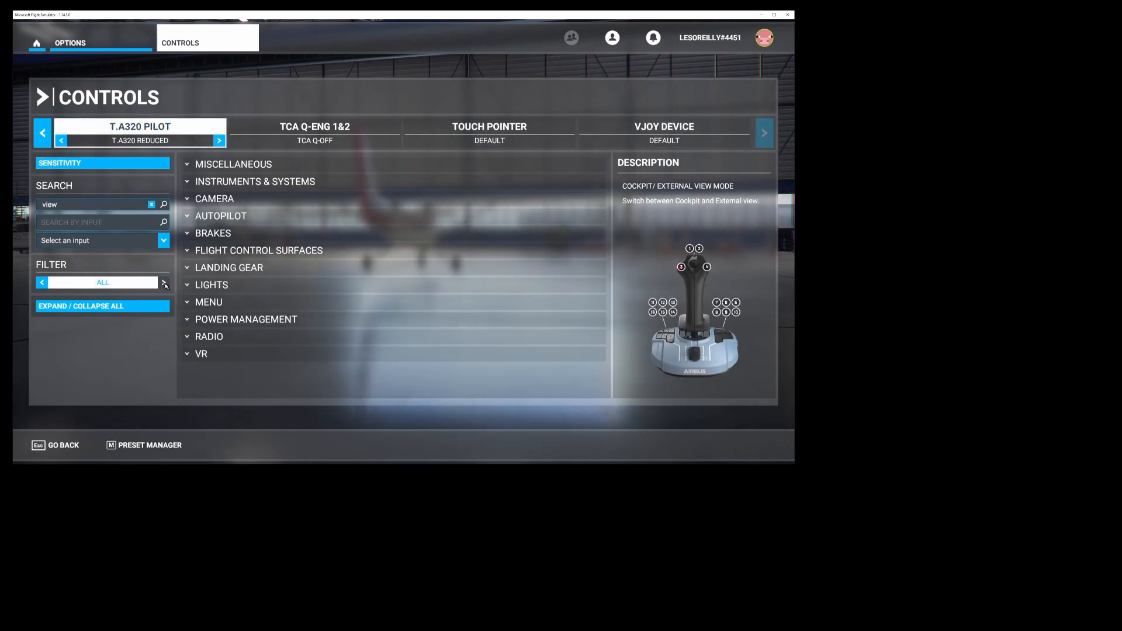
pyautogui.click(164, 282)
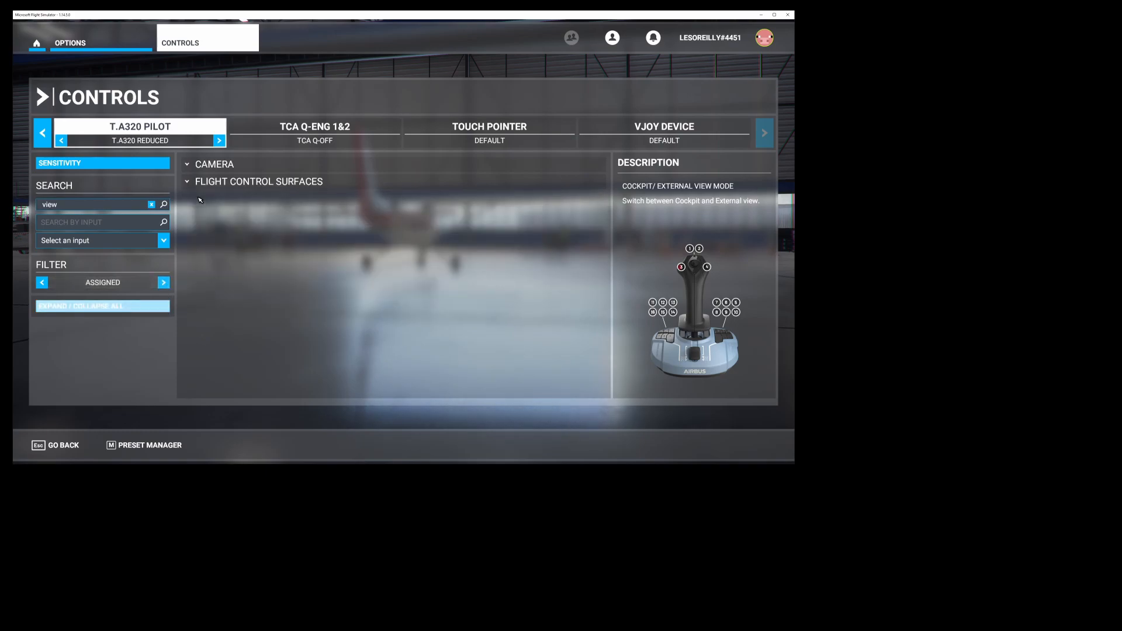
pyautogui.click(193, 166)
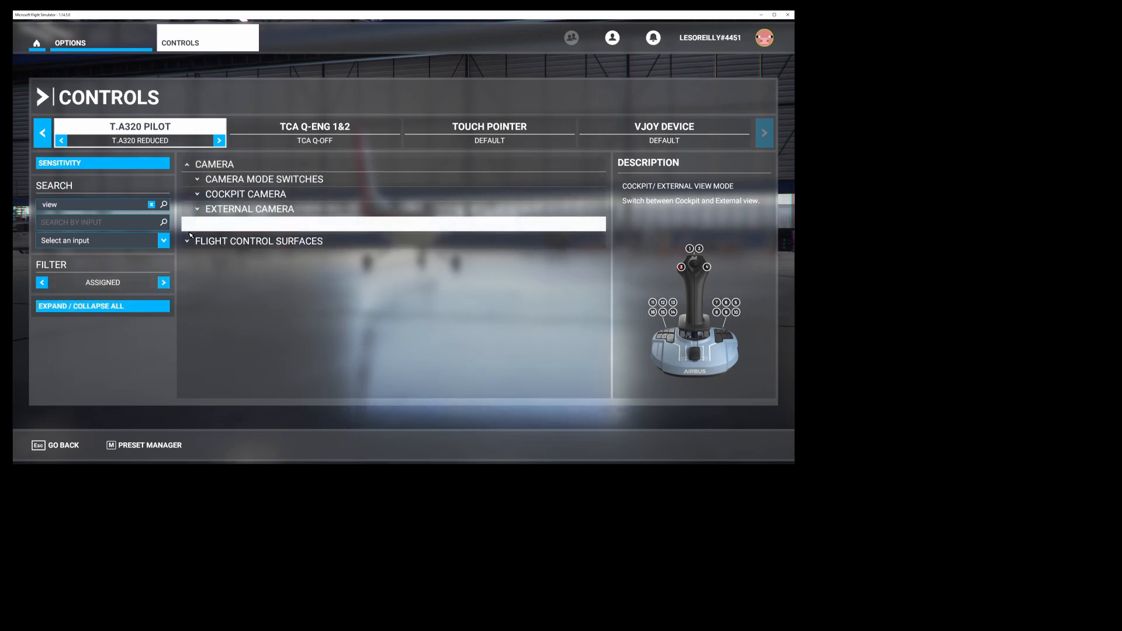
pyautogui.scroll(-3, 189, 242)
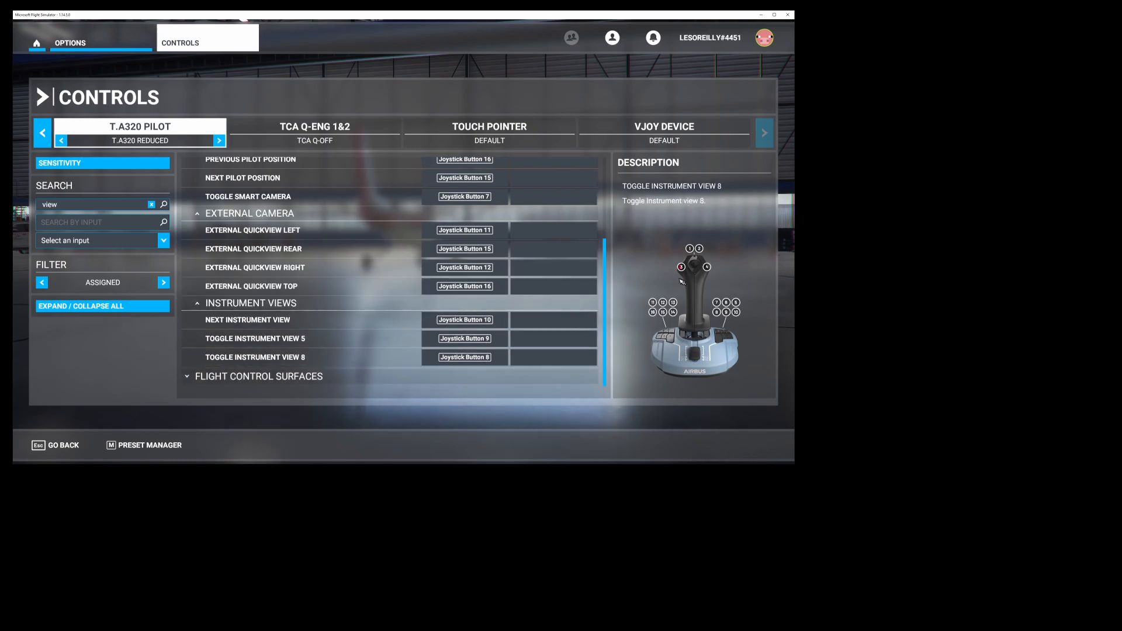
pyautogui.scroll(3, 557, 333)
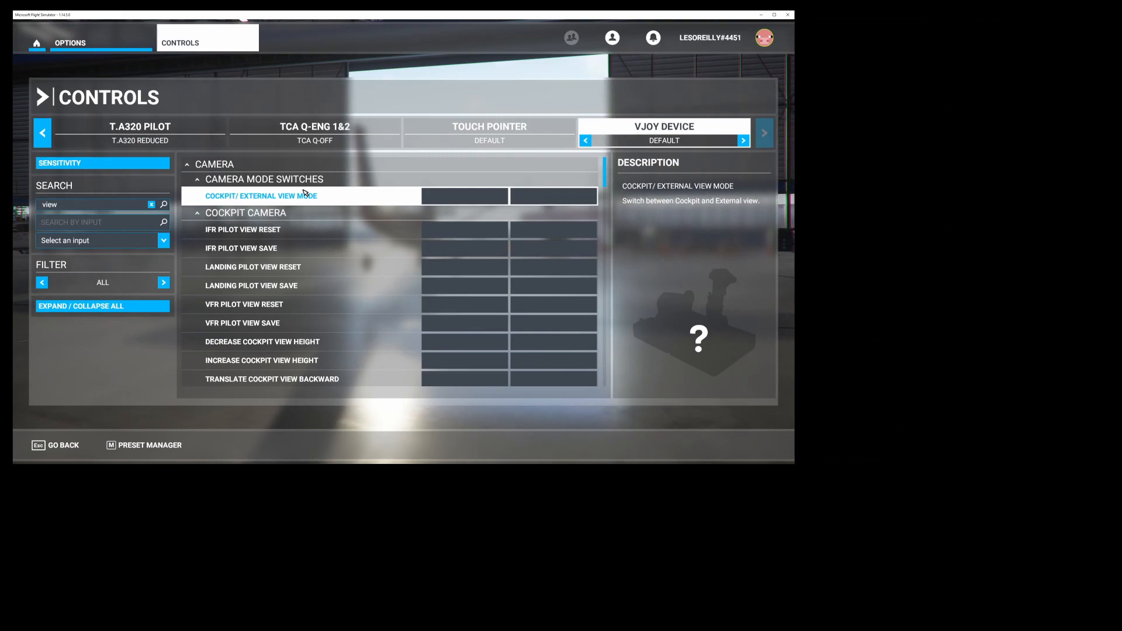
# - Clear the Cockpit/External View Mode binding on the T.A320 Pilot joystick and validate the change
pyautogui.click(196, 144)
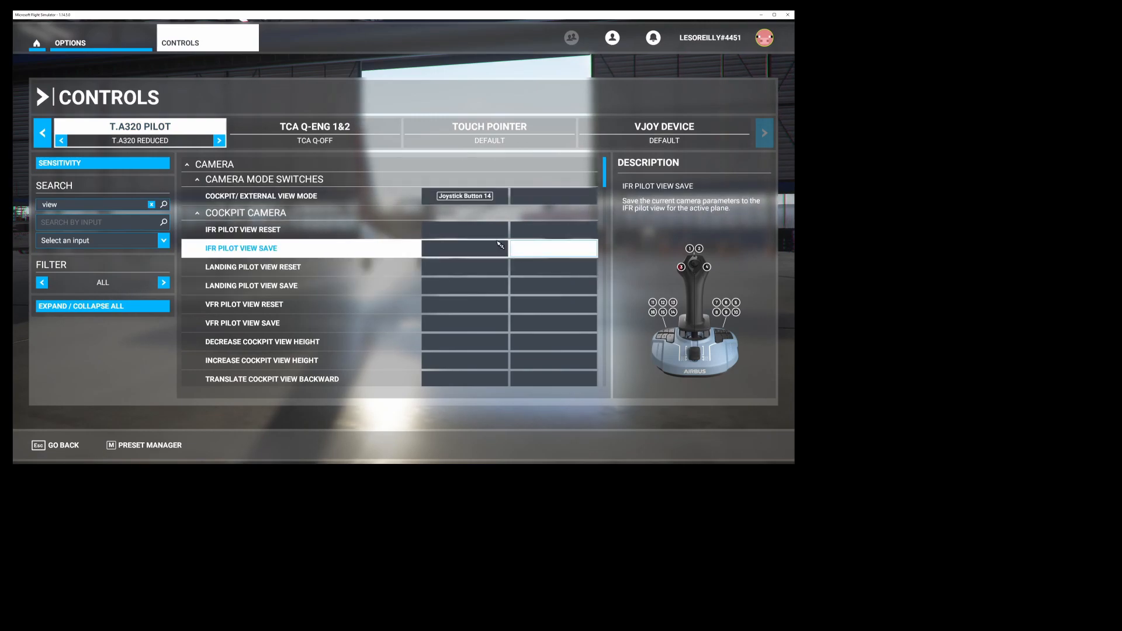
pyautogui.click(458, 202)
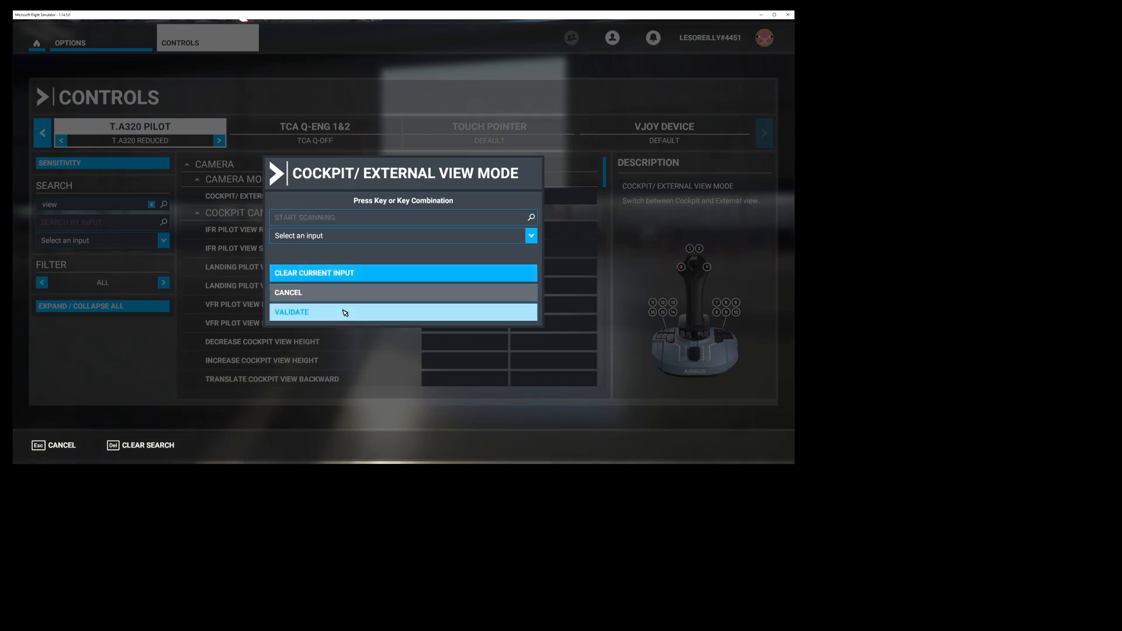
pyautogui.click(345, 313)
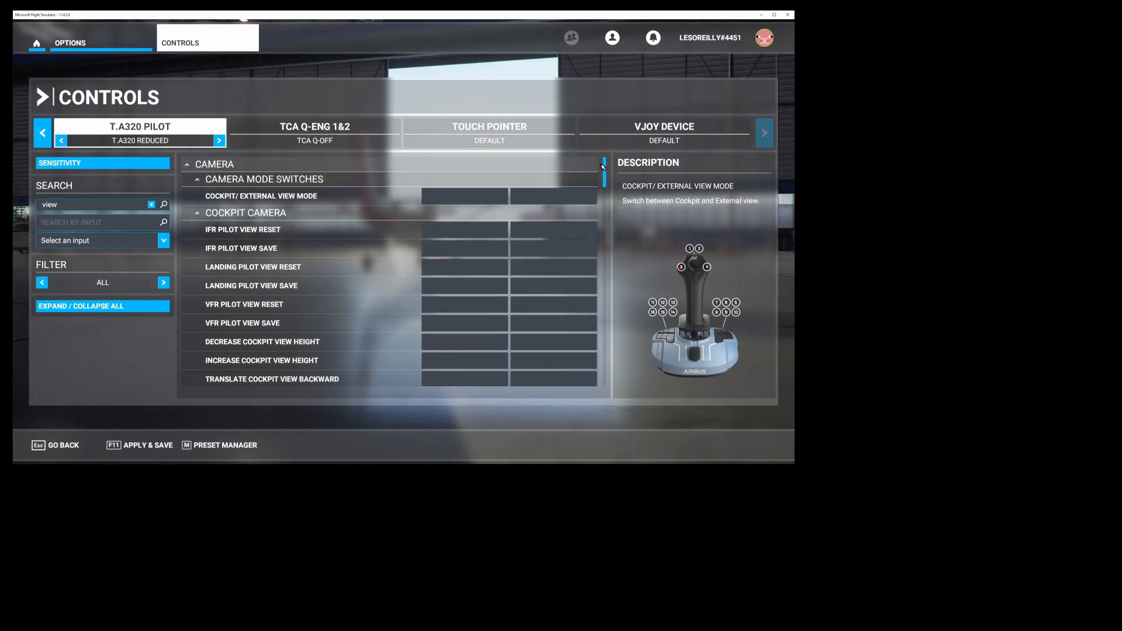
# - Show all commands for the vJoy device and expand the Camera Mode Switches group
pyautogui.click(677, 127)
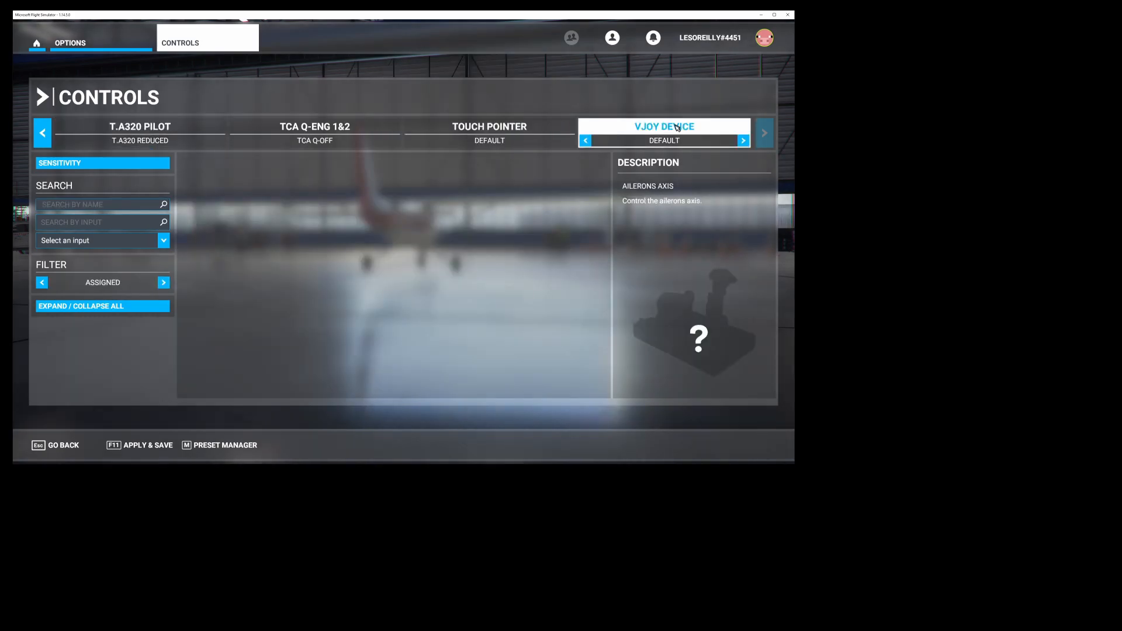
pyautogui.click(164, 282)
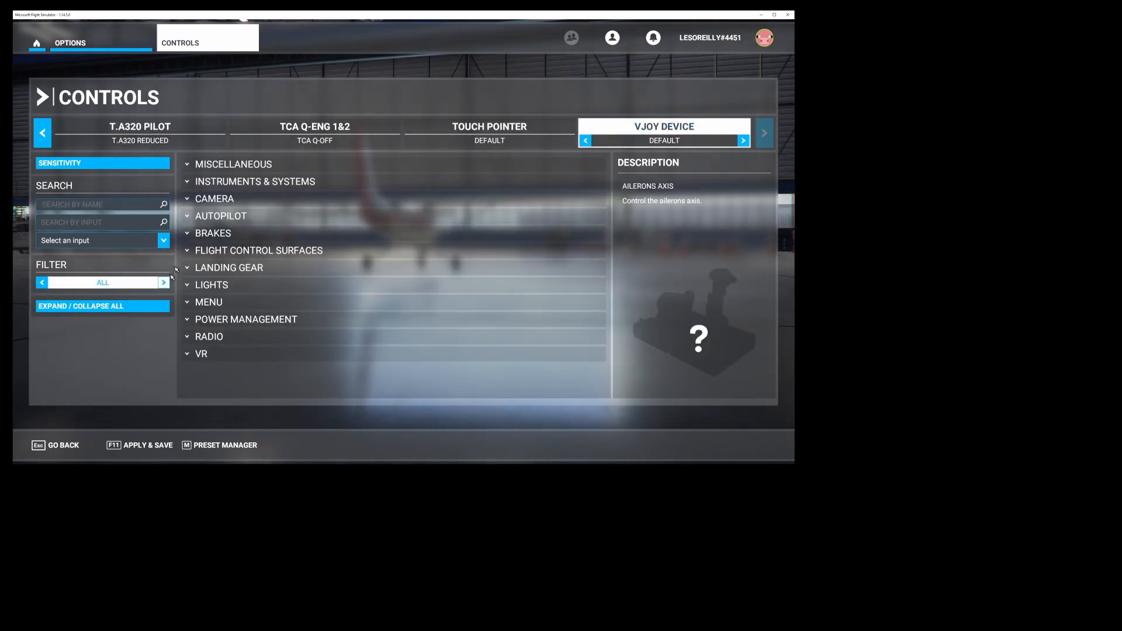
pyautogui.click(193, 200)
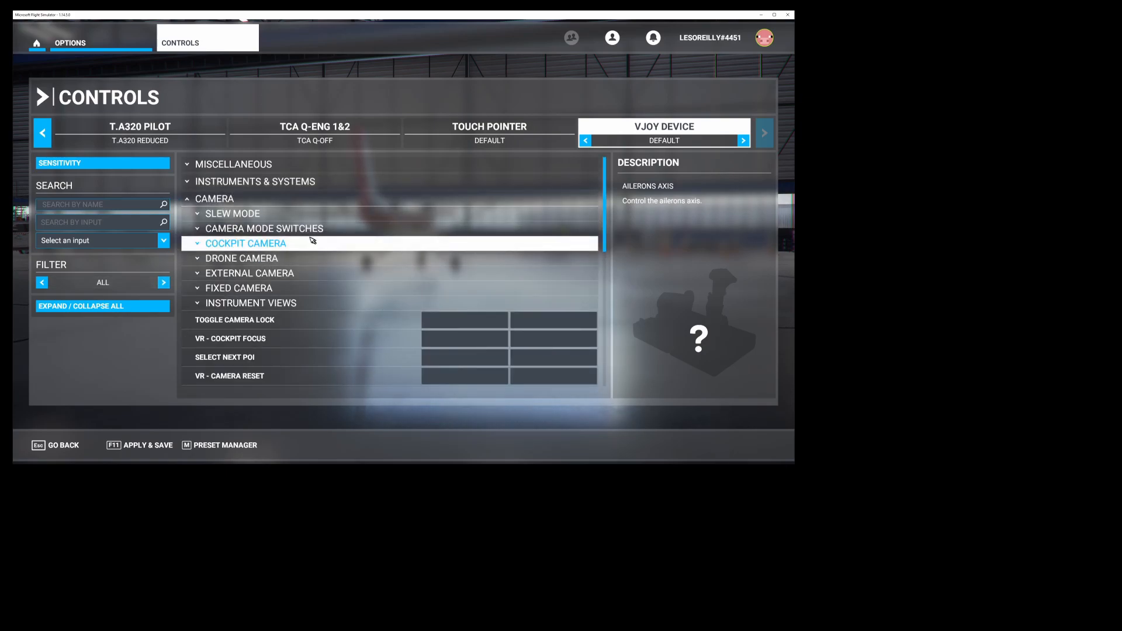
pyautogui.click(202, 229)
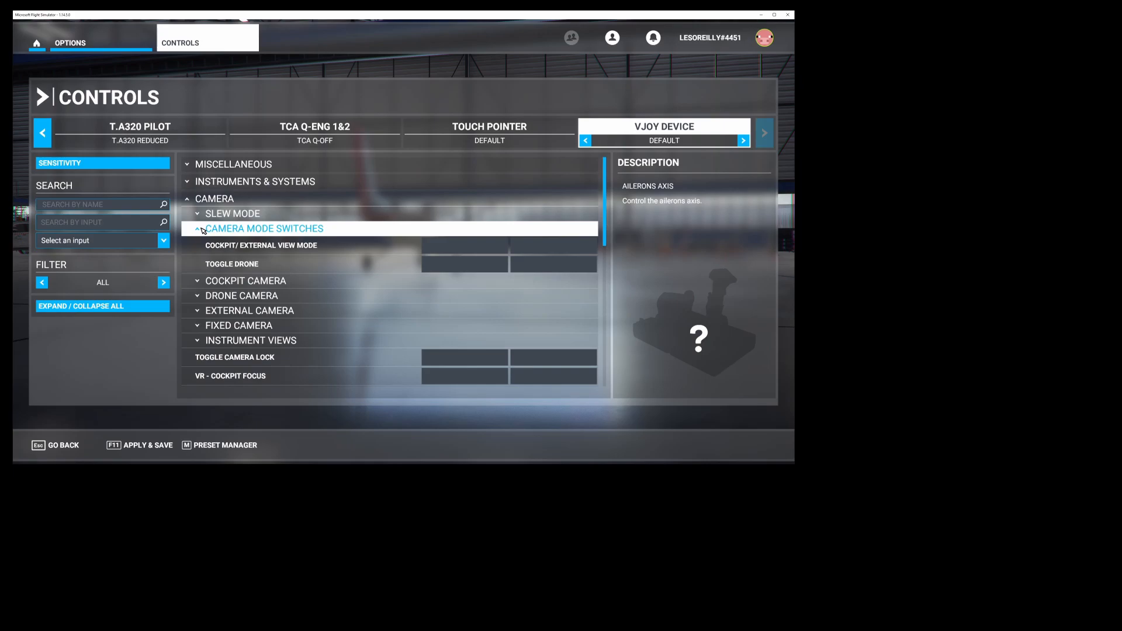
# - Bind Joystick Button 128 to Cockpit/External View Mode, saving it in a new input profile named vJoy SPAD.NEXT
pyautogui.click(451, 250)
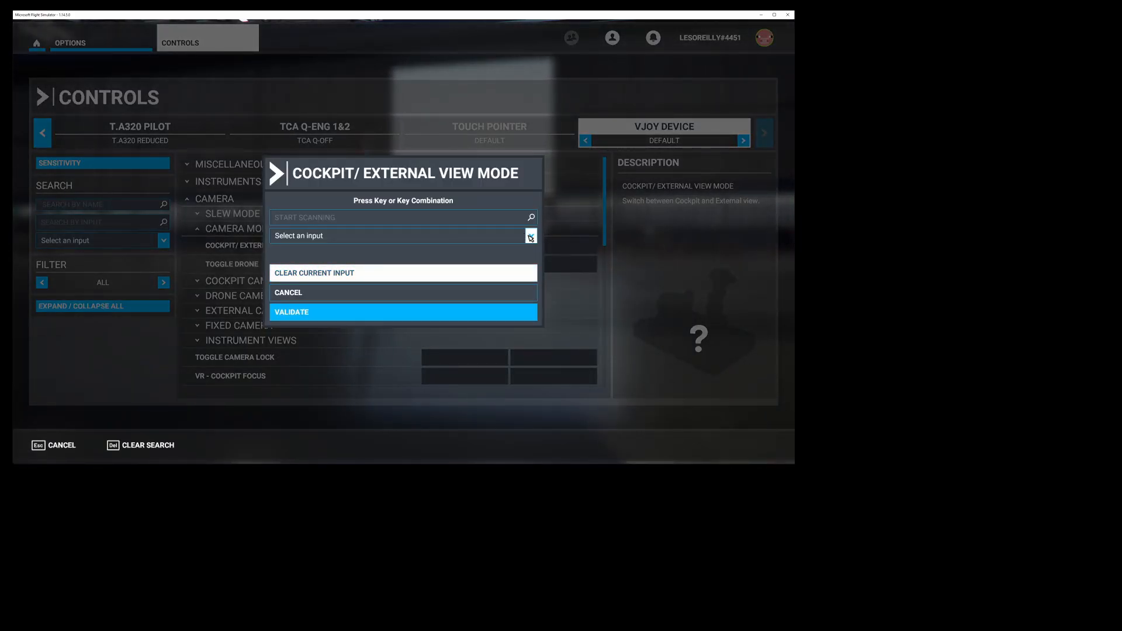
pyautogui.click(531, 236)
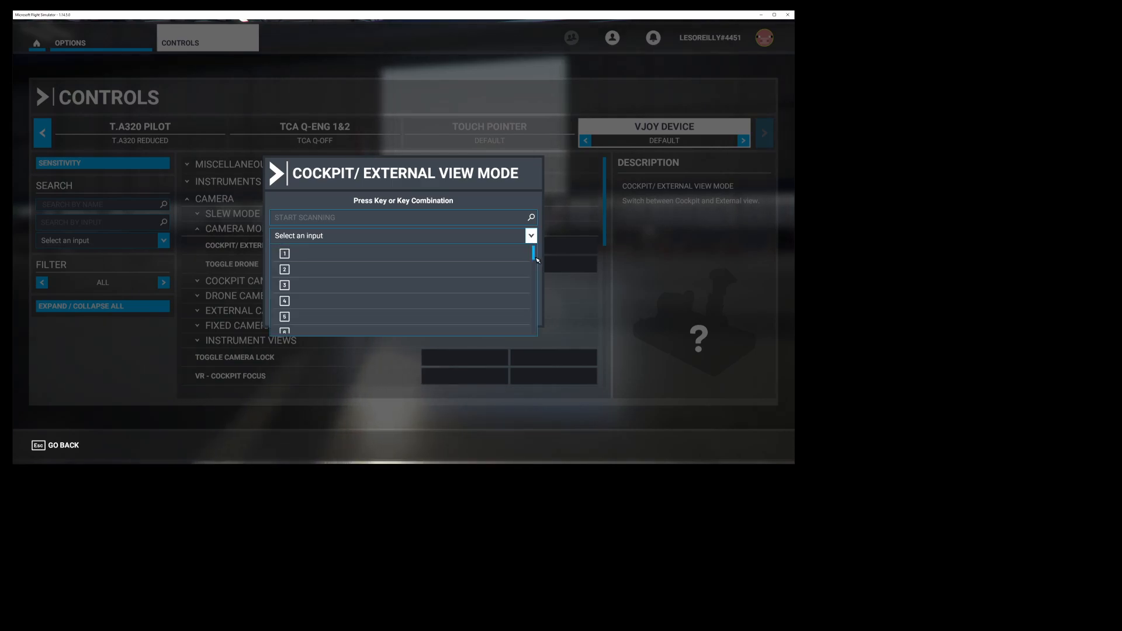
pyautogui.moveTo(532, 248); pyautogui.dragTo(536, 318)
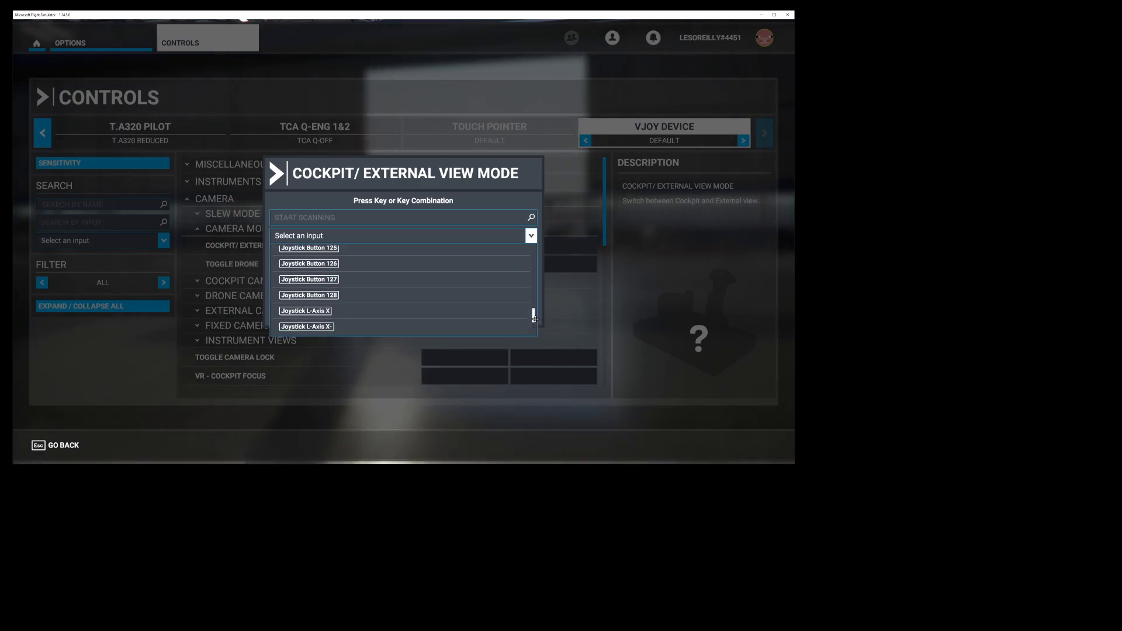
pyautogui.click(339, 298)
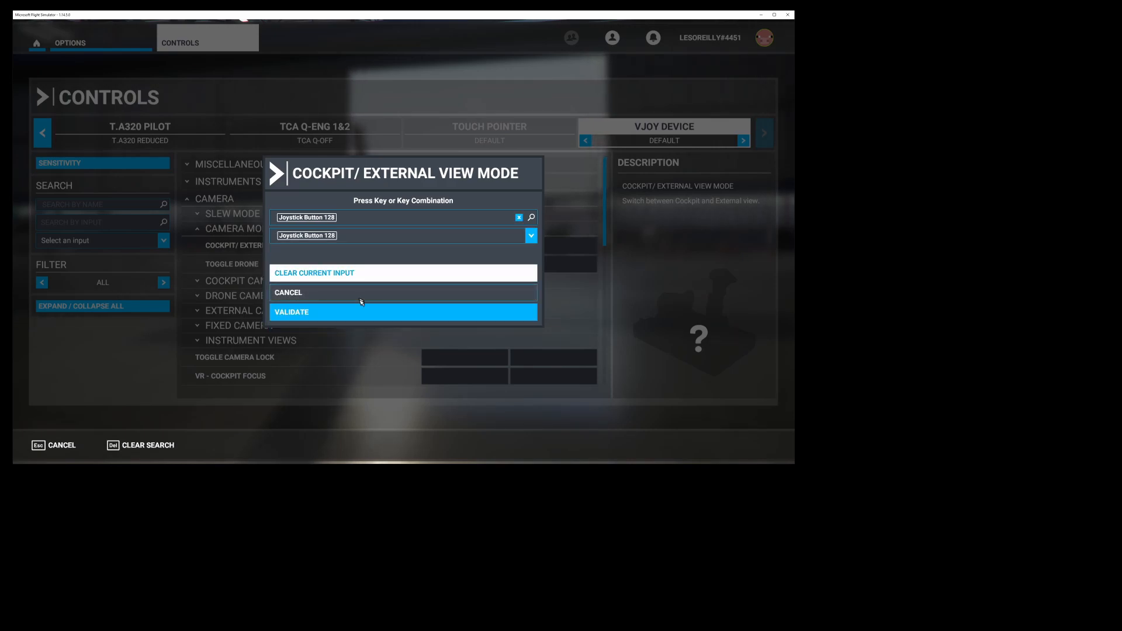
pyautogui.click(359, 311)
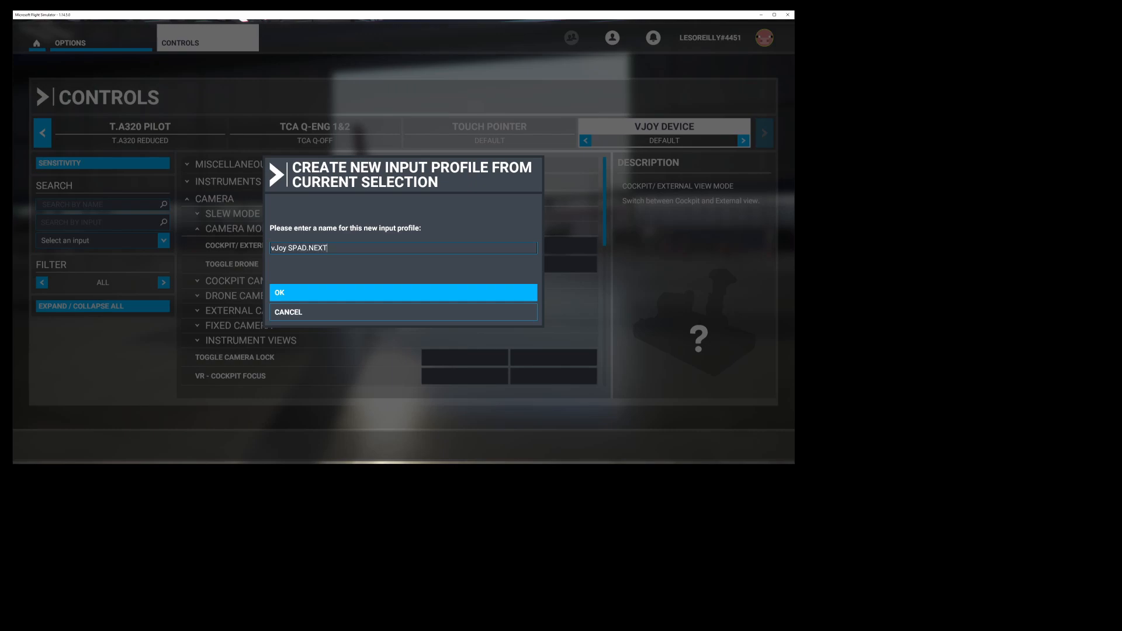
pyautogui.press('Return')
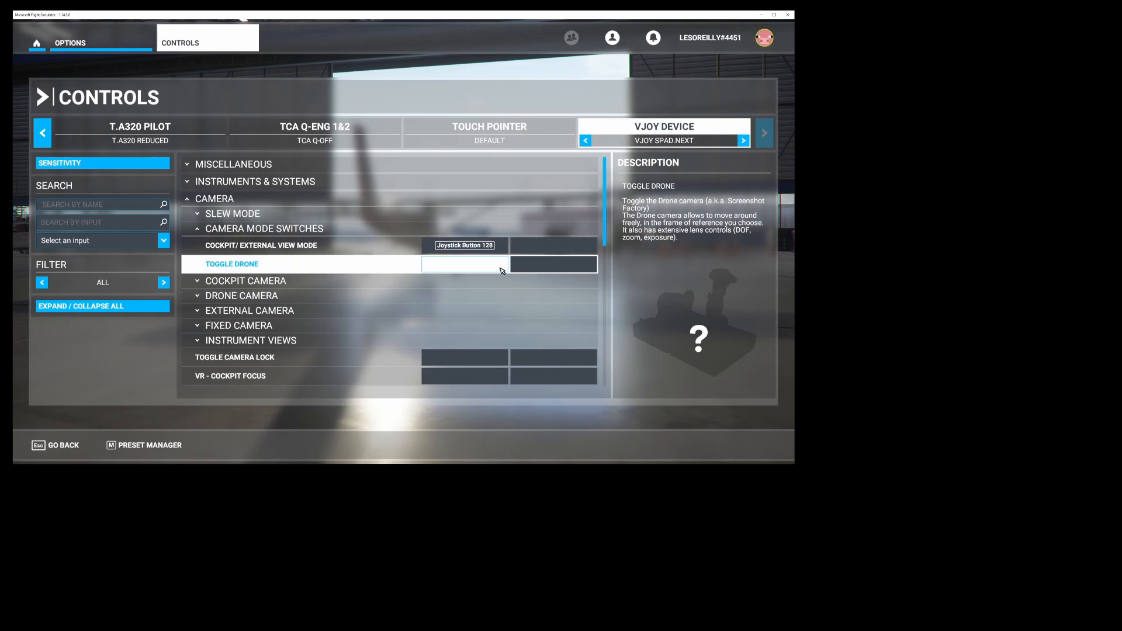
# - Bind Joystick Button 127 to the Toggle Drone command and validate the binding
pyautogui.click(461, 266)
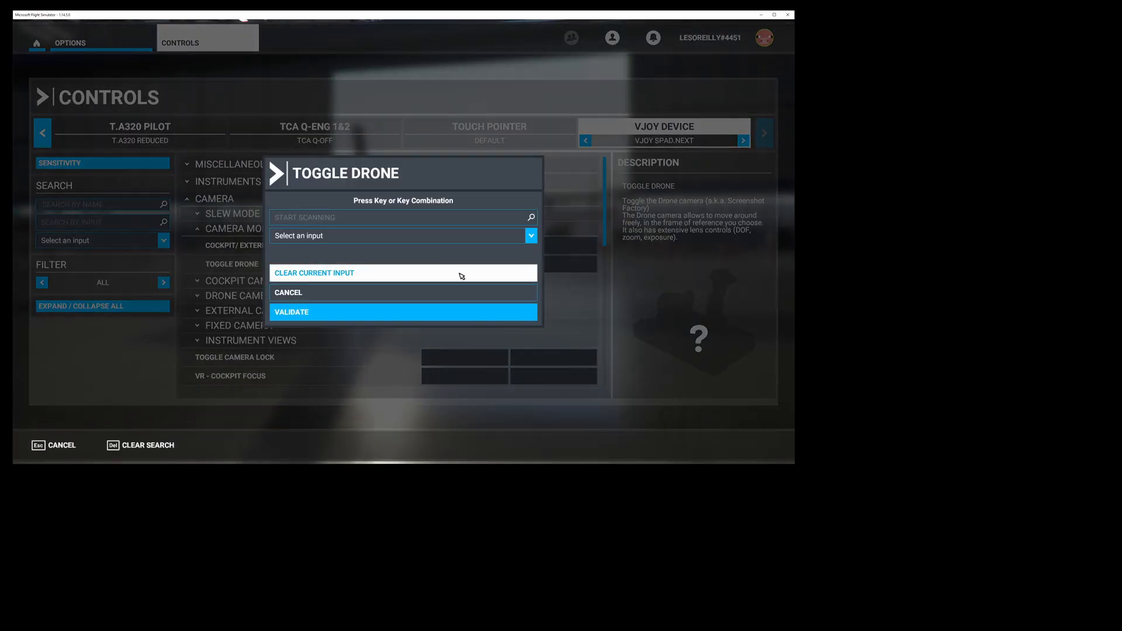
pyautogui.click(451, 238)
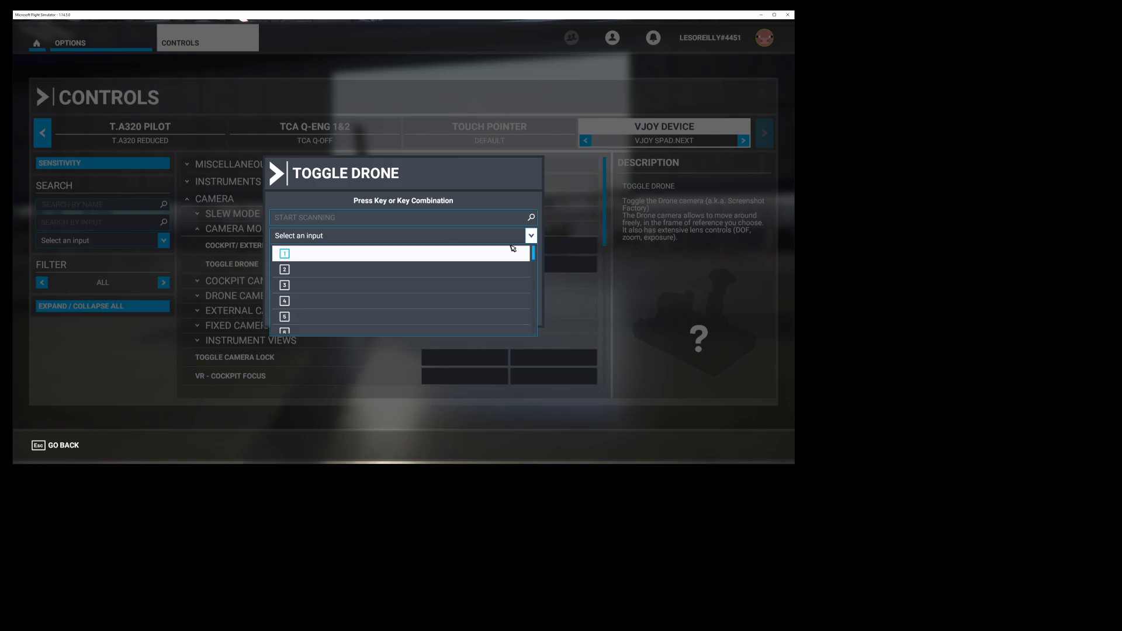
pyautogui.moveTo(531, 252); pyautogui.dragTo(524, 312)
pyautogui.click(494, 289)
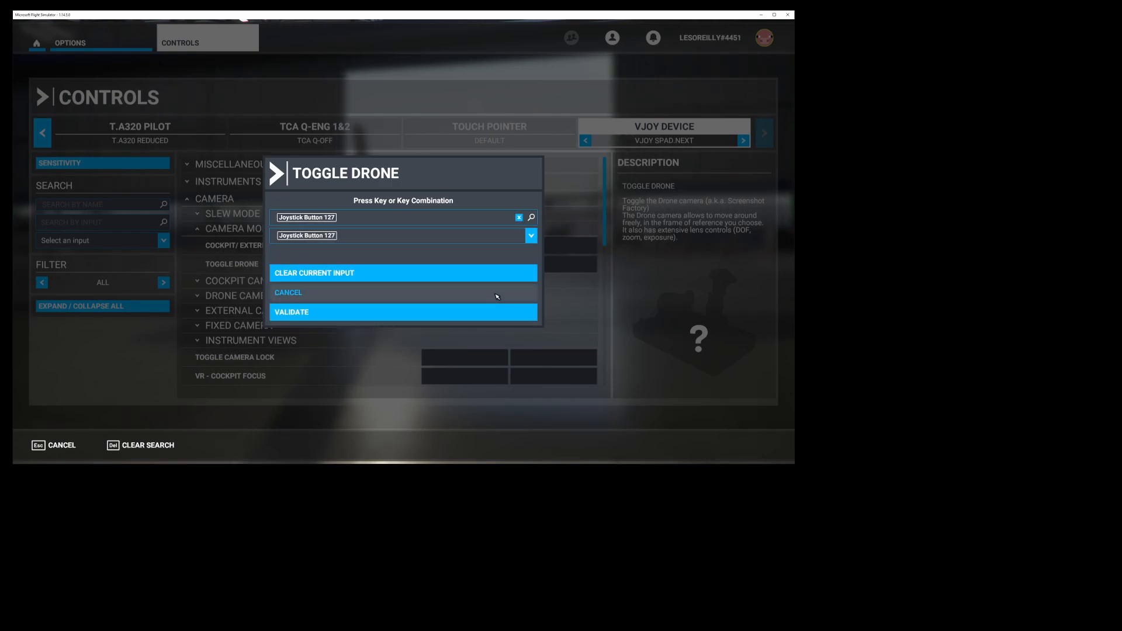
pyautogui.click(413, 310)
# - Bind vJoy button 1 to External Quickview Left in the External Camera group, accepting the shared use
pyautogui.scroll(-5, 383, 227)
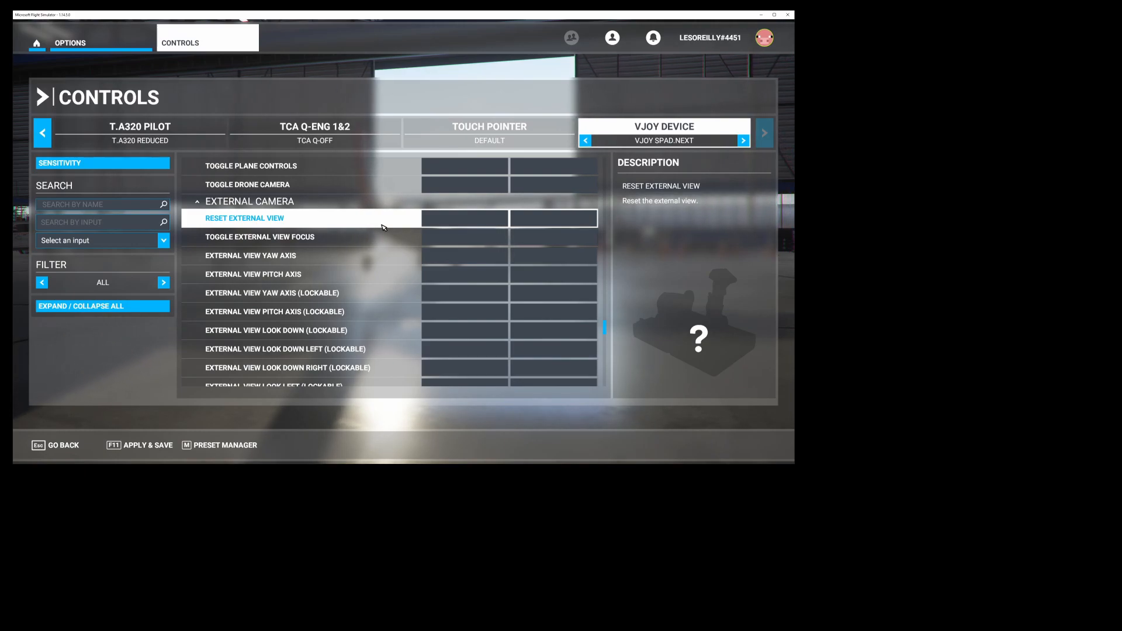
pyautogui.scroll(-5, 461, 235)
pyautogui.click(461, 230)
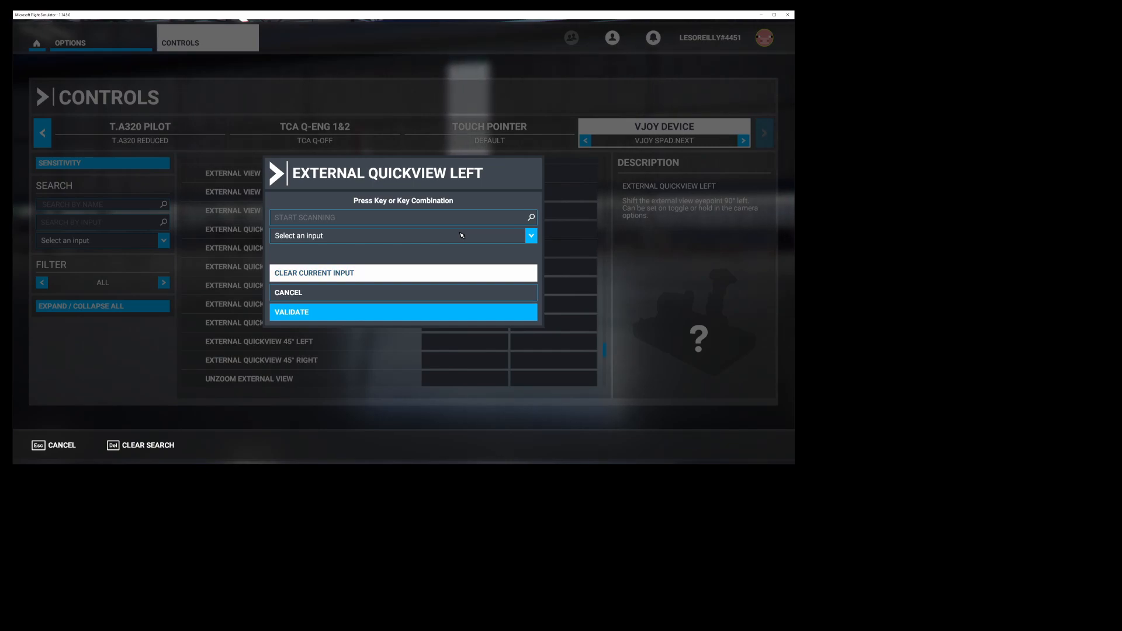
pyautogui.click(453, 236)
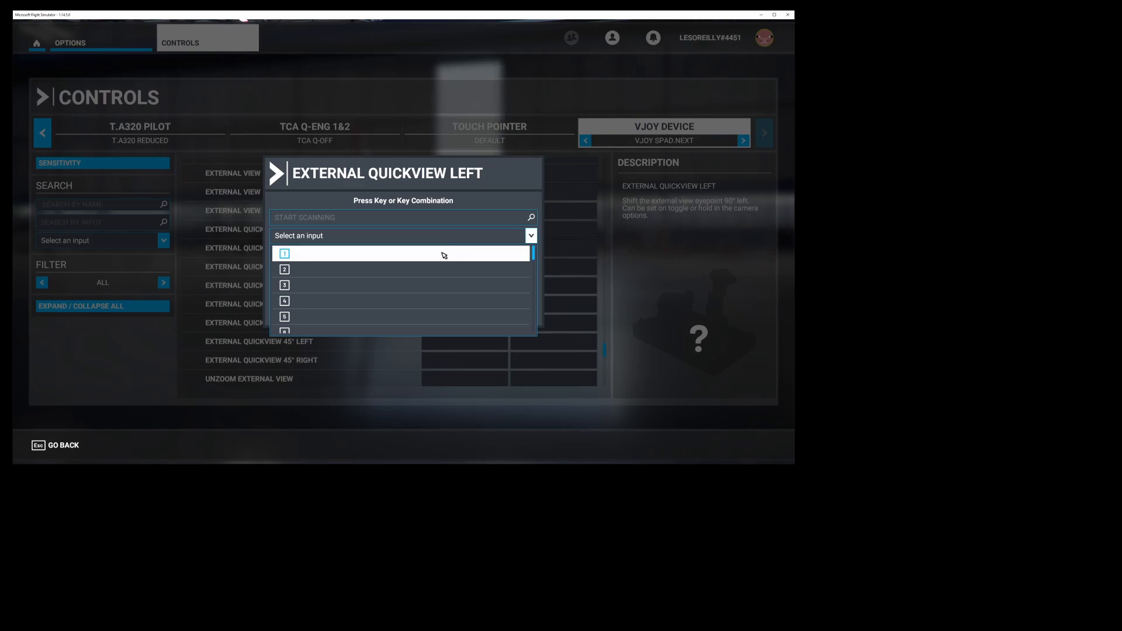
pyautogui.click(444, 253)
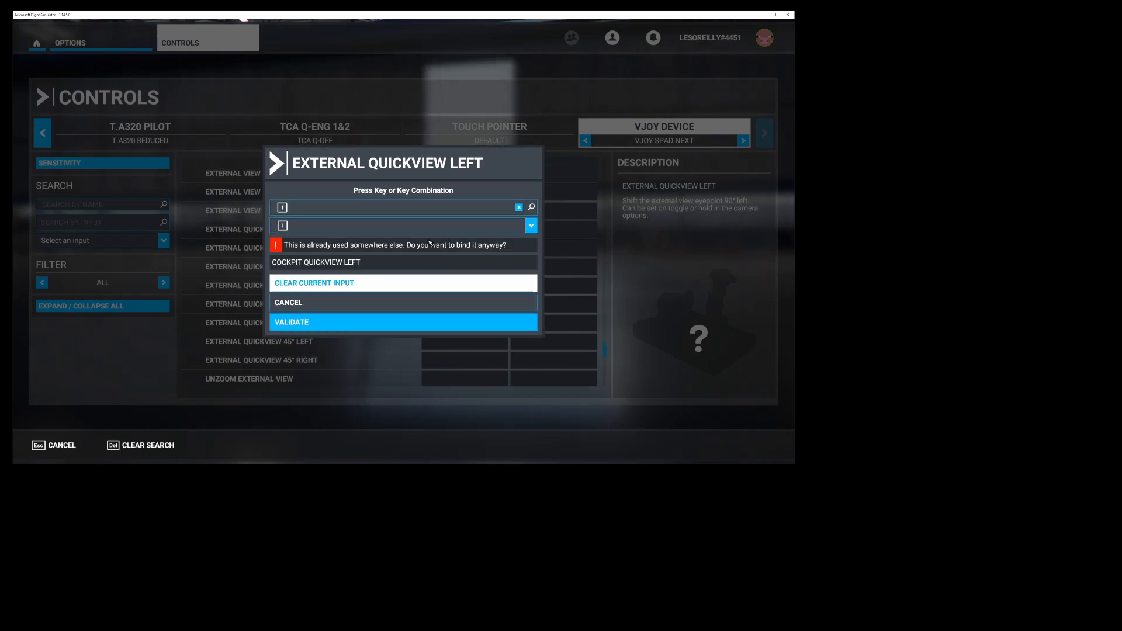
pyautogui.click(353, 323)
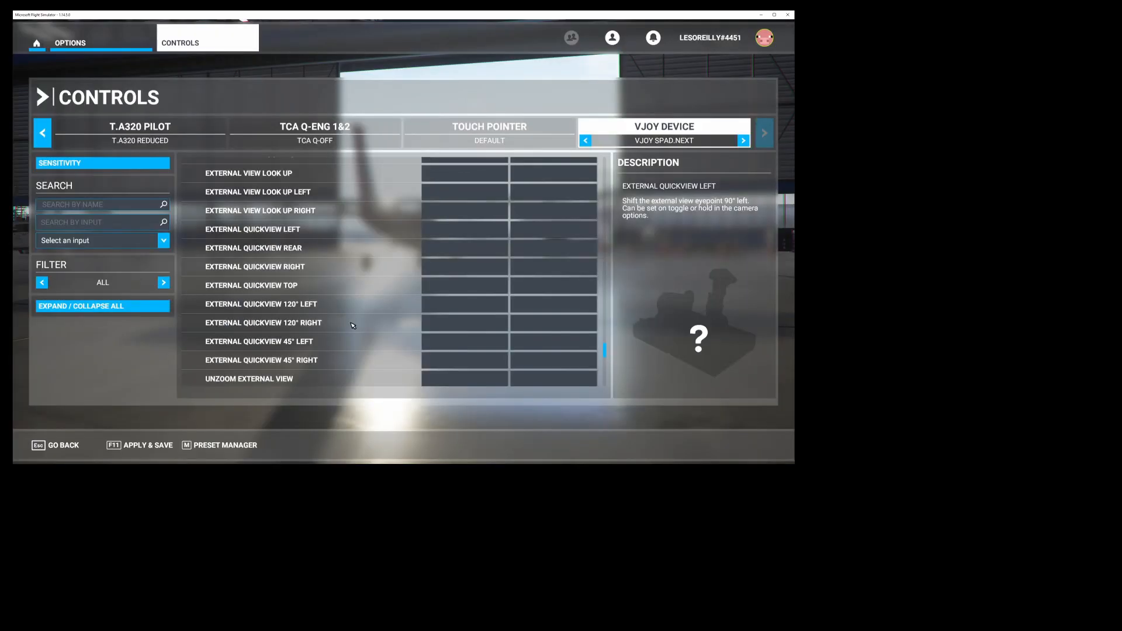
# - Bind vJoy button 4 to External Quickview Rear, accepting its shared use with the cockpit view
pyautogui.click(450, 249)
pyautogui.click(444, 236)
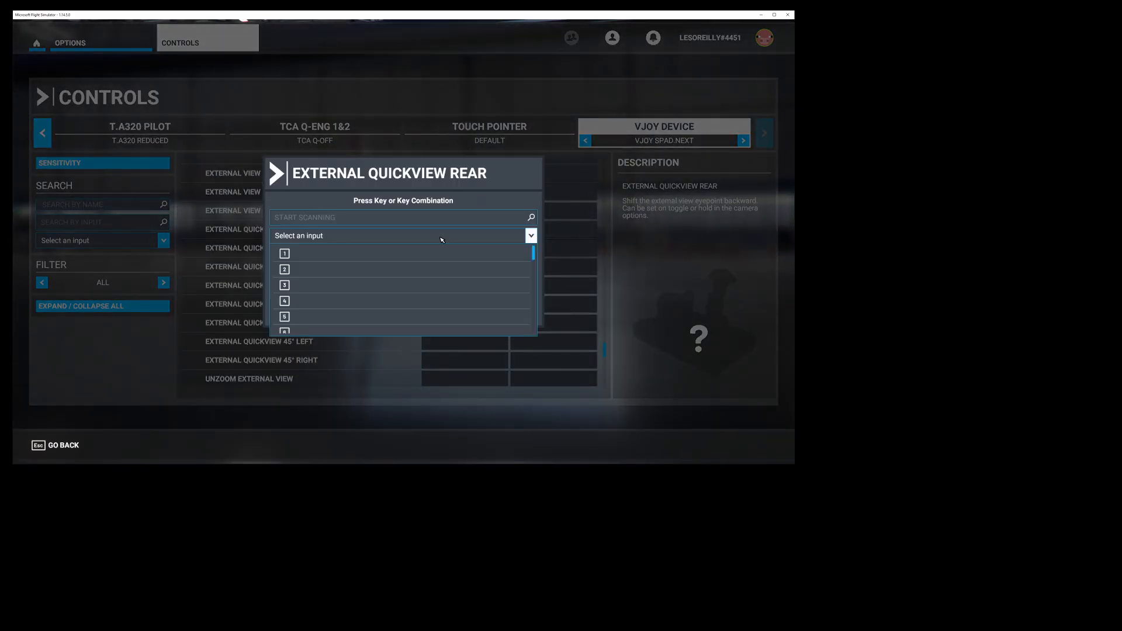
pyautogui.click(413, 301)
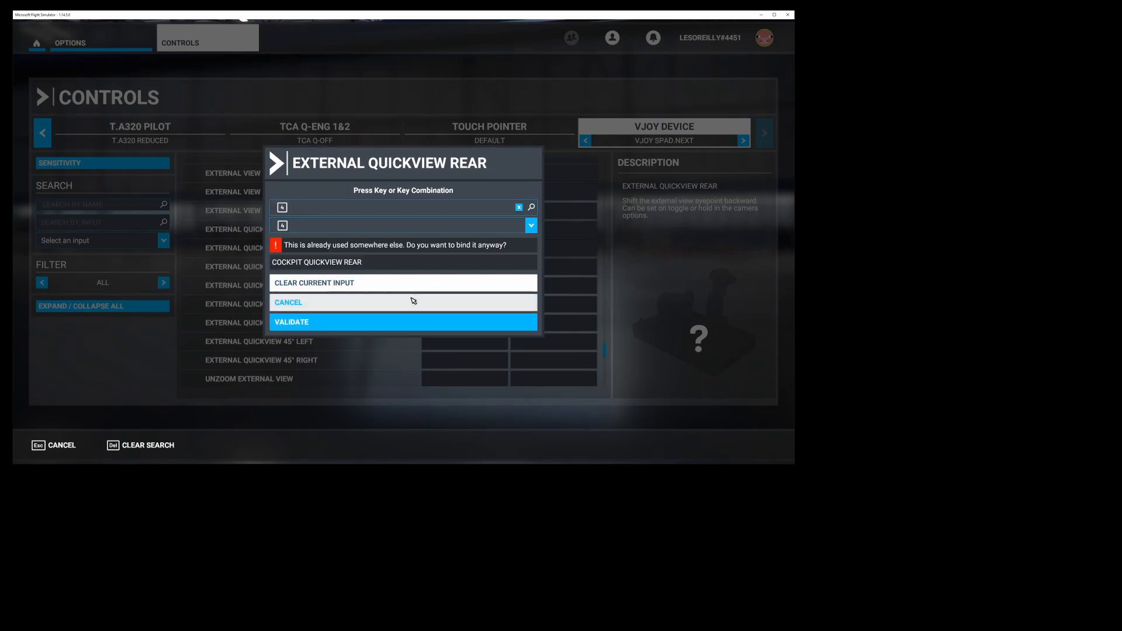
pyautogui.click(410, 323)
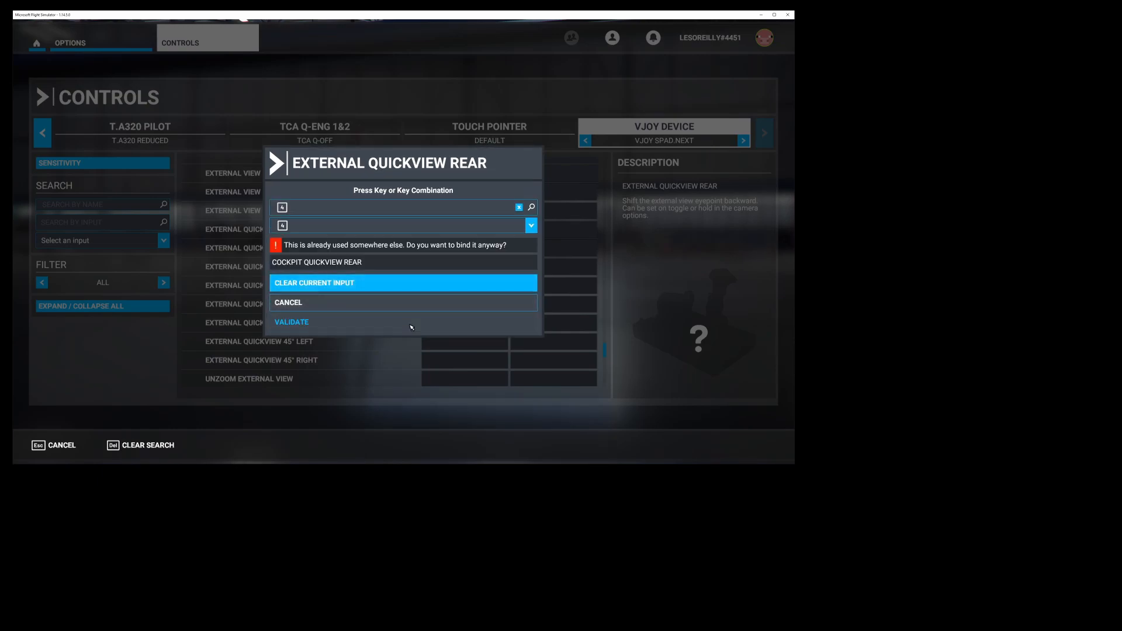
# - Bind vJoy button 2 to External Quickview Right and button 3 to External Quickview Top
pyautogui.click(457, 267)
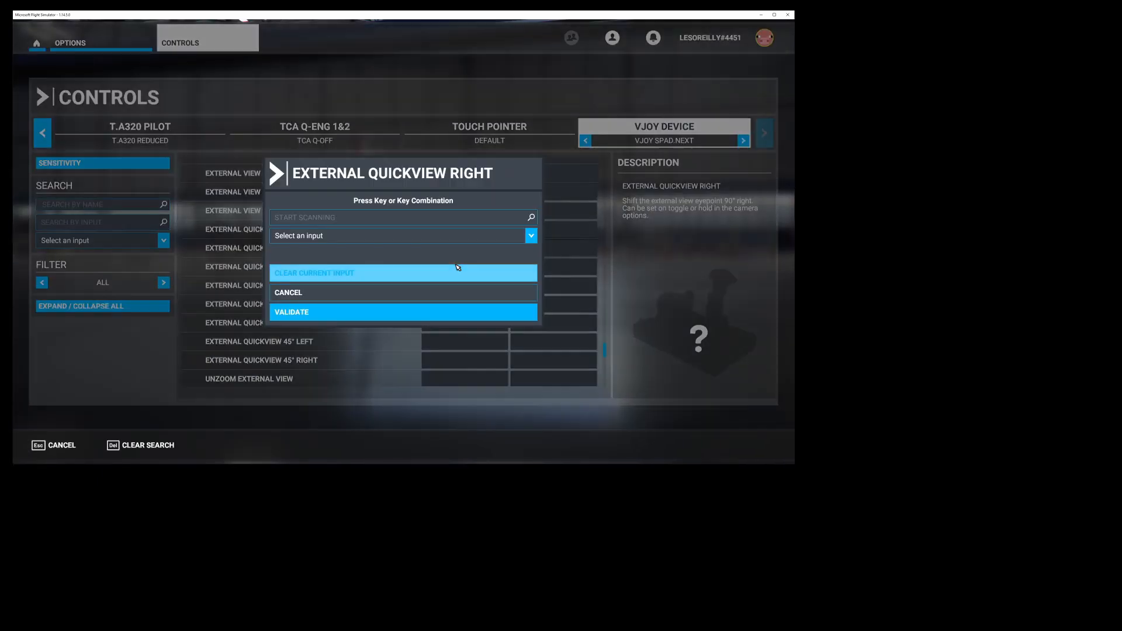
pyautogui.click(441, 236)
pyautogui.click(407, 274)
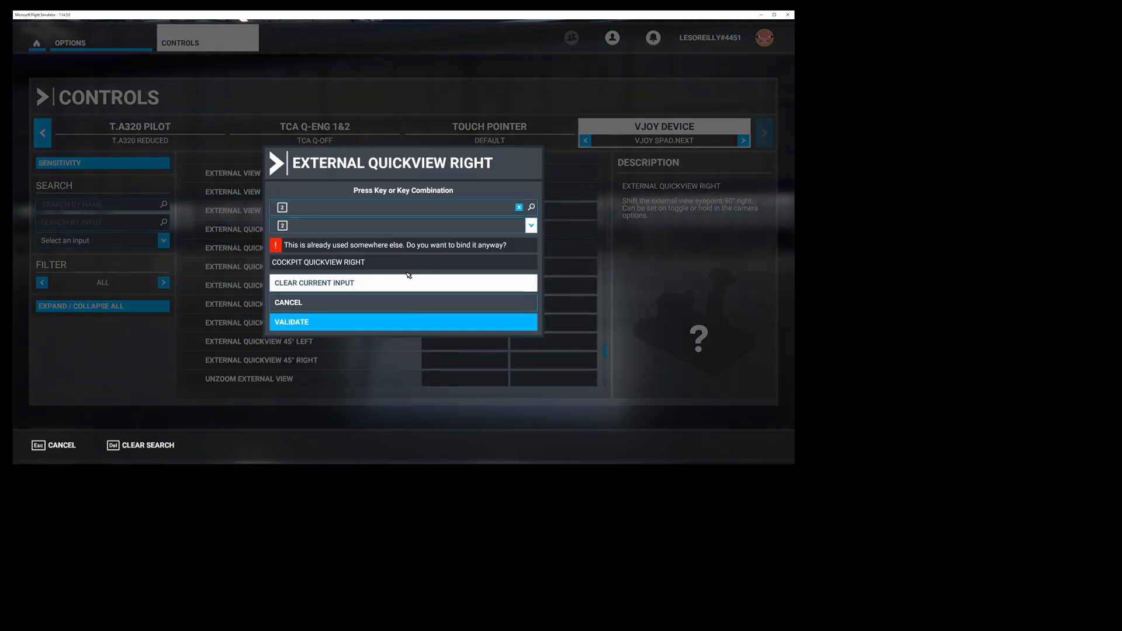
pyautogui.click(411, 318)
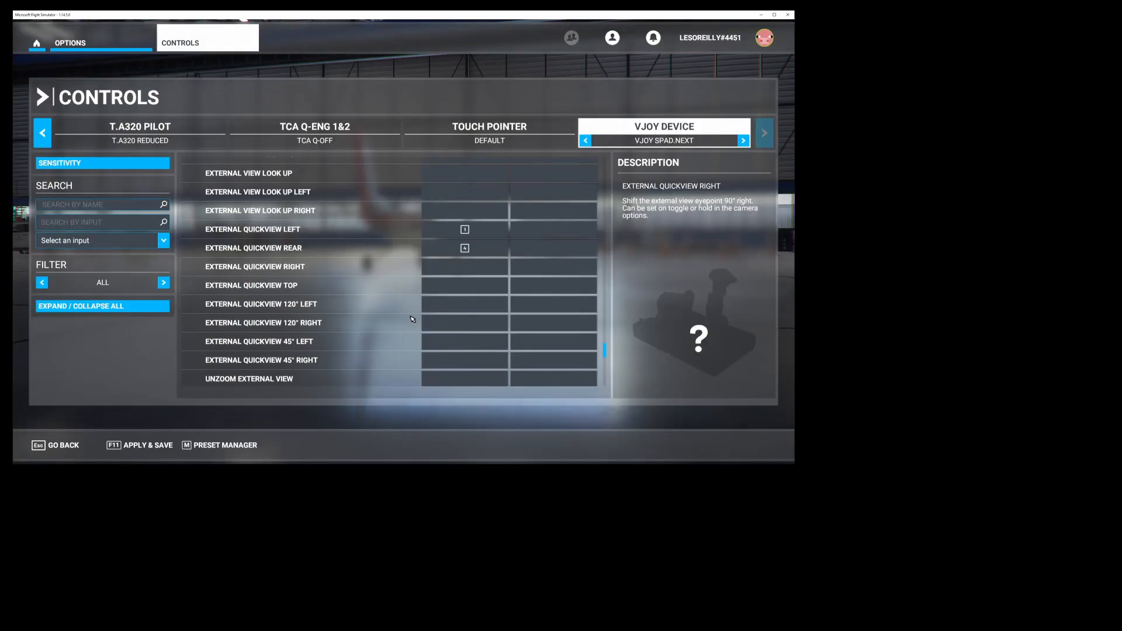
pyautogui.click(462, 293)
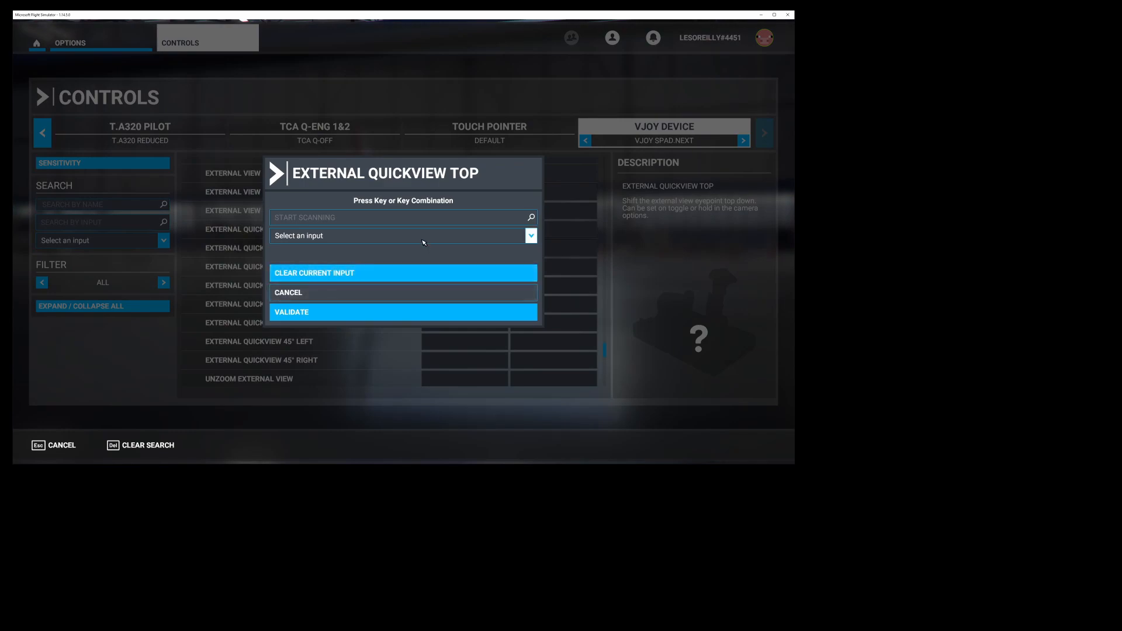
pyautogui.click(427, 282)
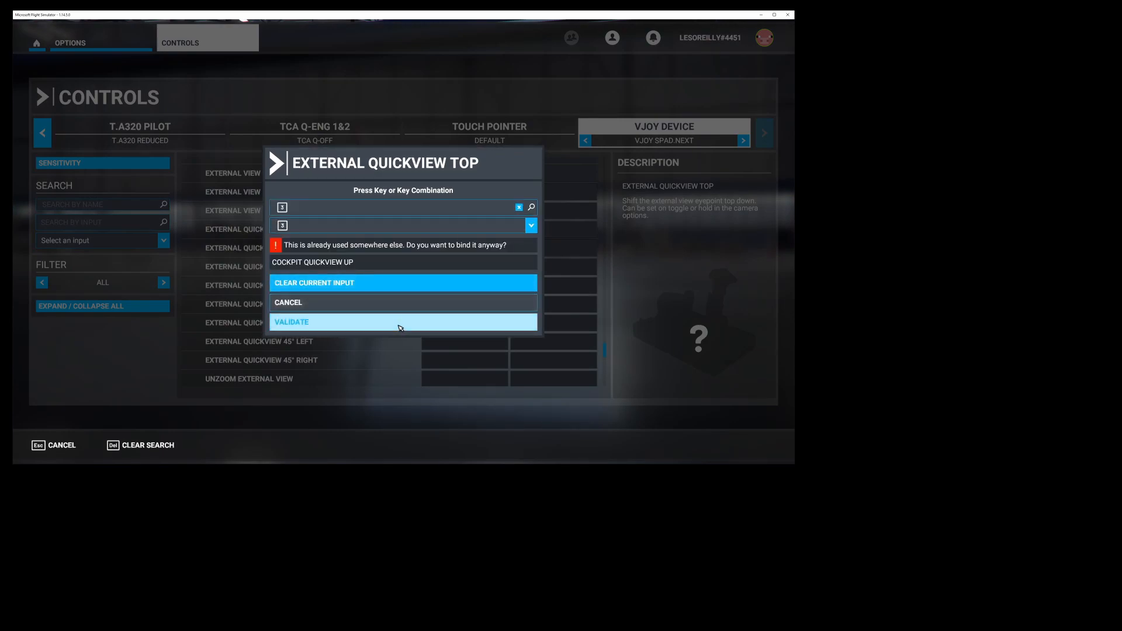
# - Bind vJoy button 5 to External Quickview 45° Left and validate the shared binding
pyautogui.click(435, 342)
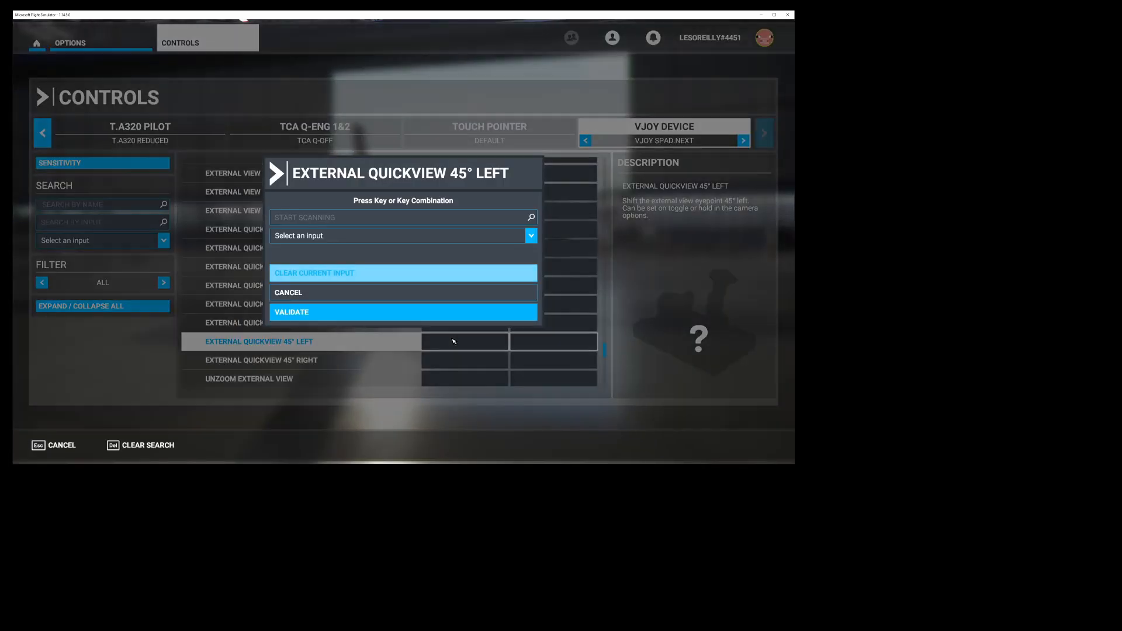
pyautogui.click(530, 236)
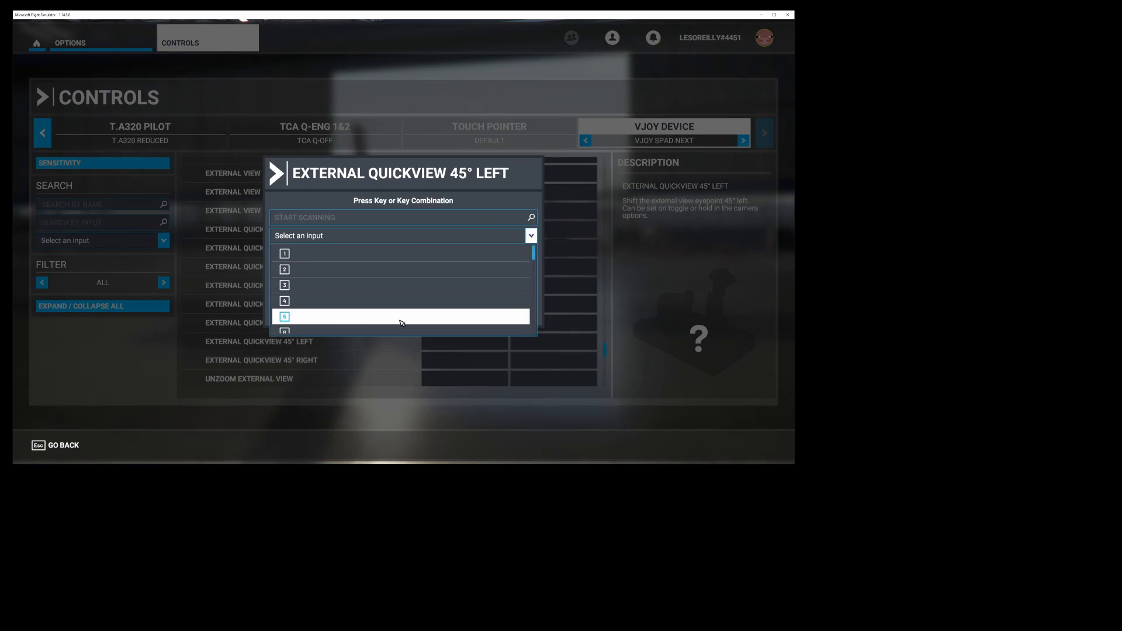
pyautogui.click(402, 323)
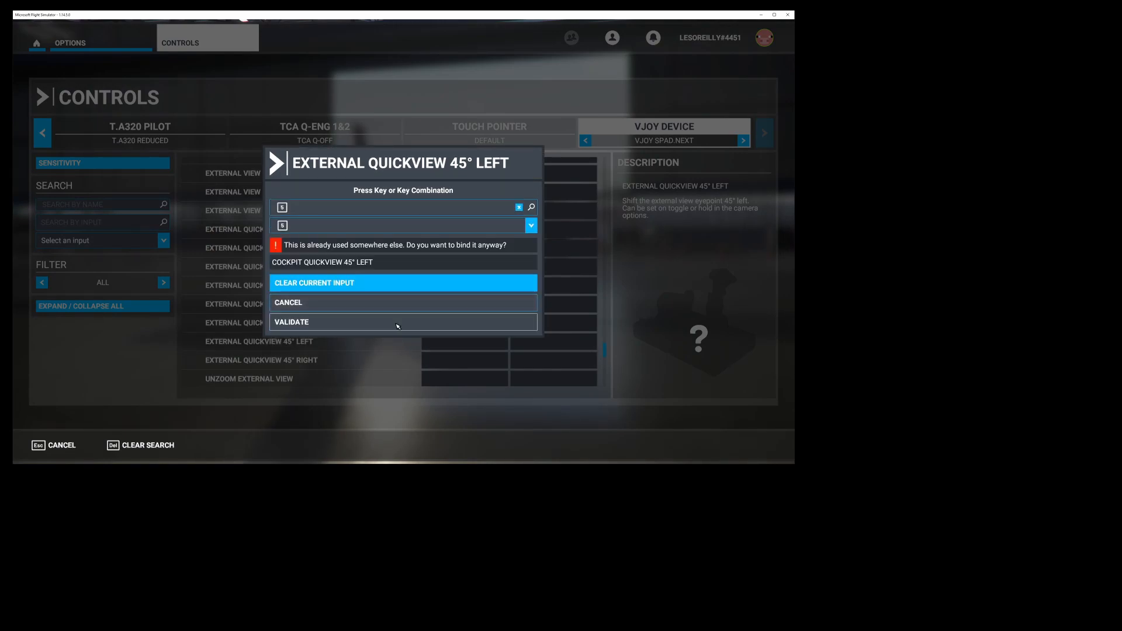
pyautogui.click(397, 326)
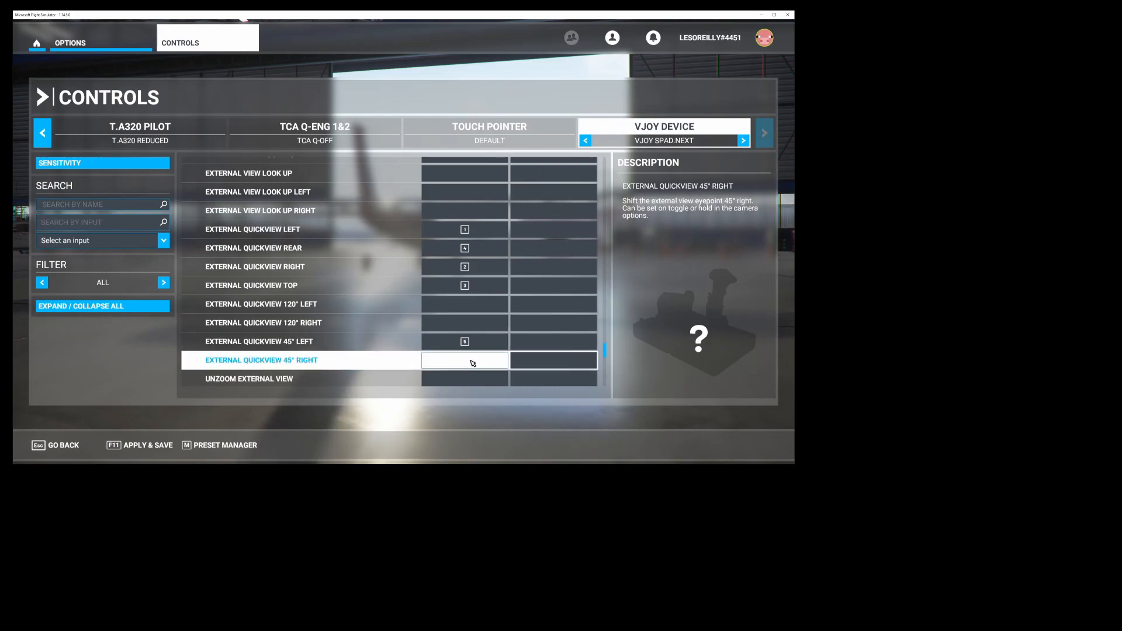
# - Bind vJoy button 6 to External Quickview 45° Right and validate the binding
pyautogui.click(472, 363)
pyautogui.click(531, 235)
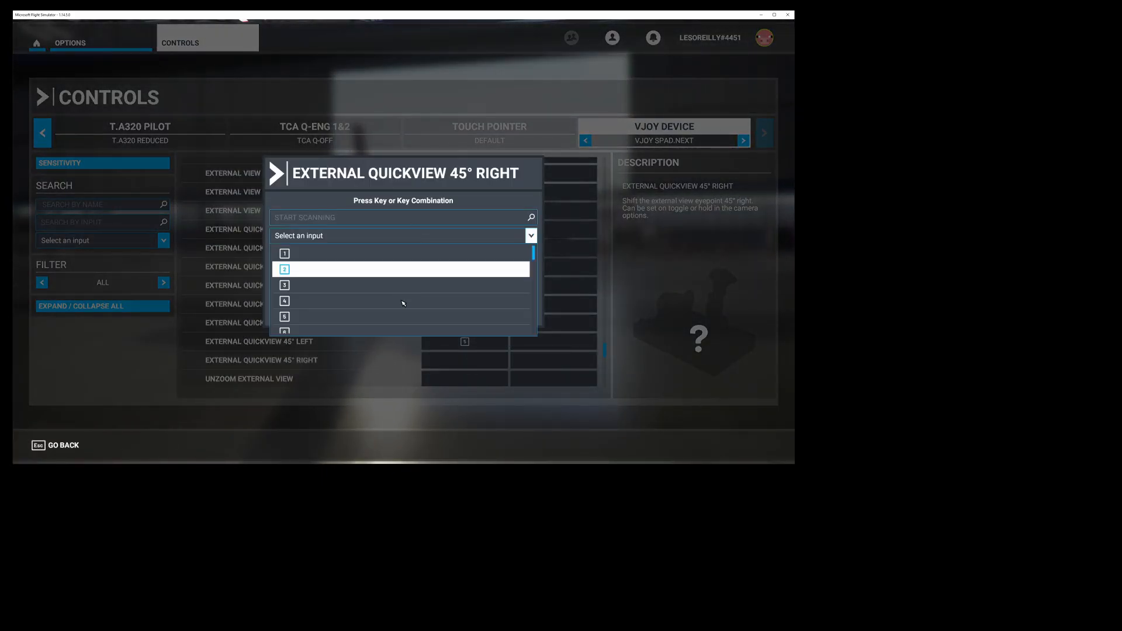
pyautogui.scroll(-1, 401, 316)
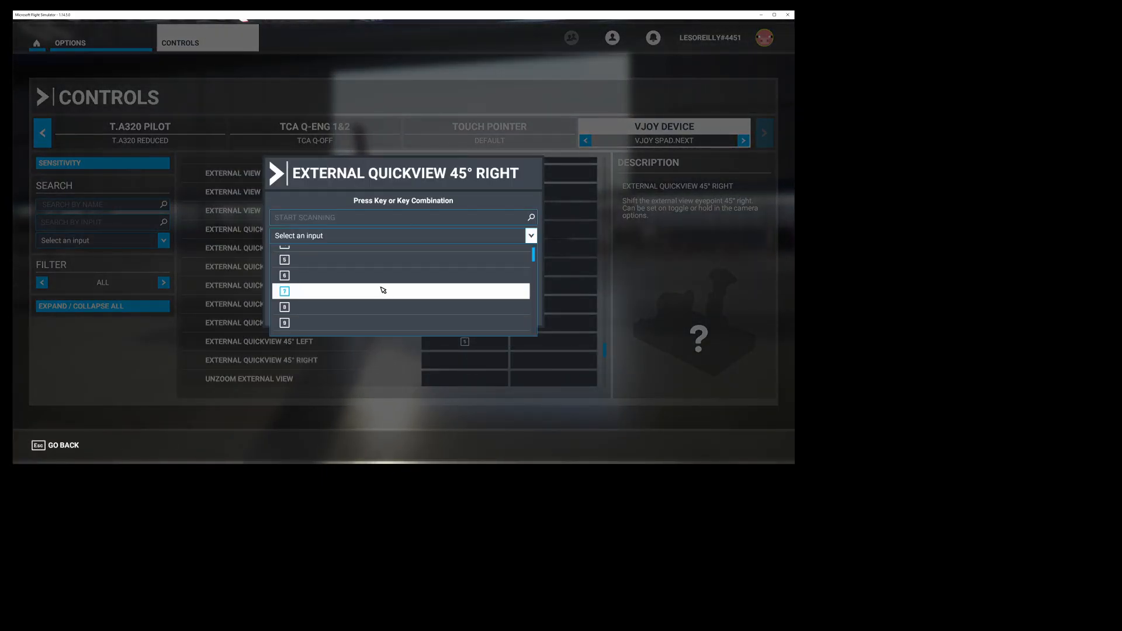
pyautogui.click(380, 281)
pyautogui.click(382, 322)
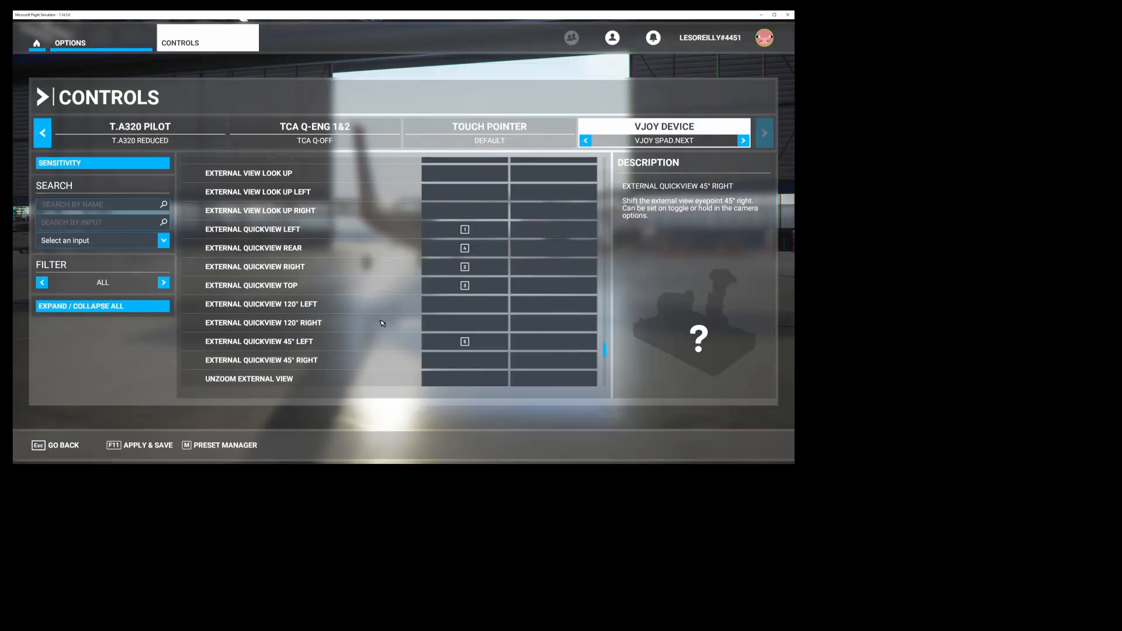
# - Bind vJoy button 7 to Reset External View and validate the binding shared with the cockpit view
pyautogui.scroll(-1, 385, 323)
pyautogui.scroll(5, 465, 292)
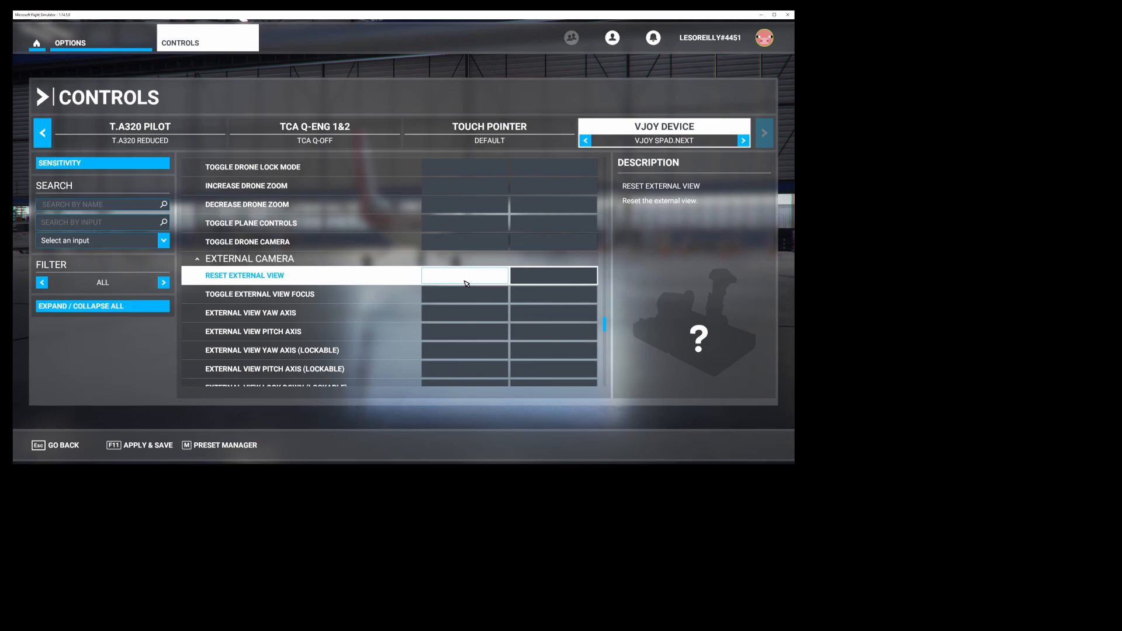
pyautogui.click(466, 284)
pyautogui.click(460, 240)
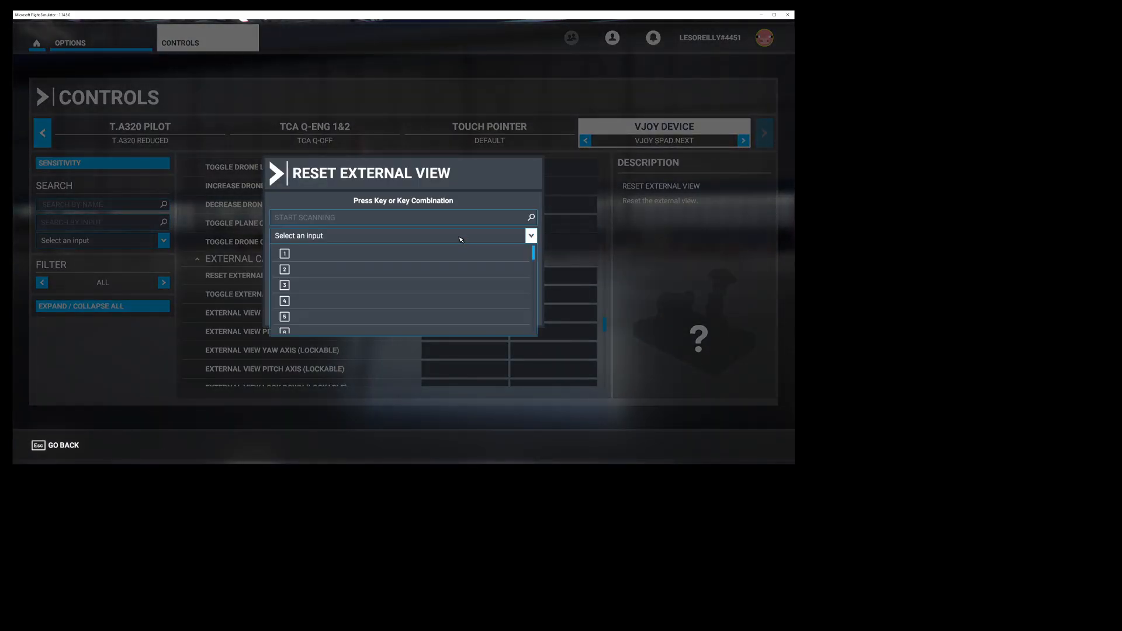
pyautogui.scroll(-2, 456, 282)
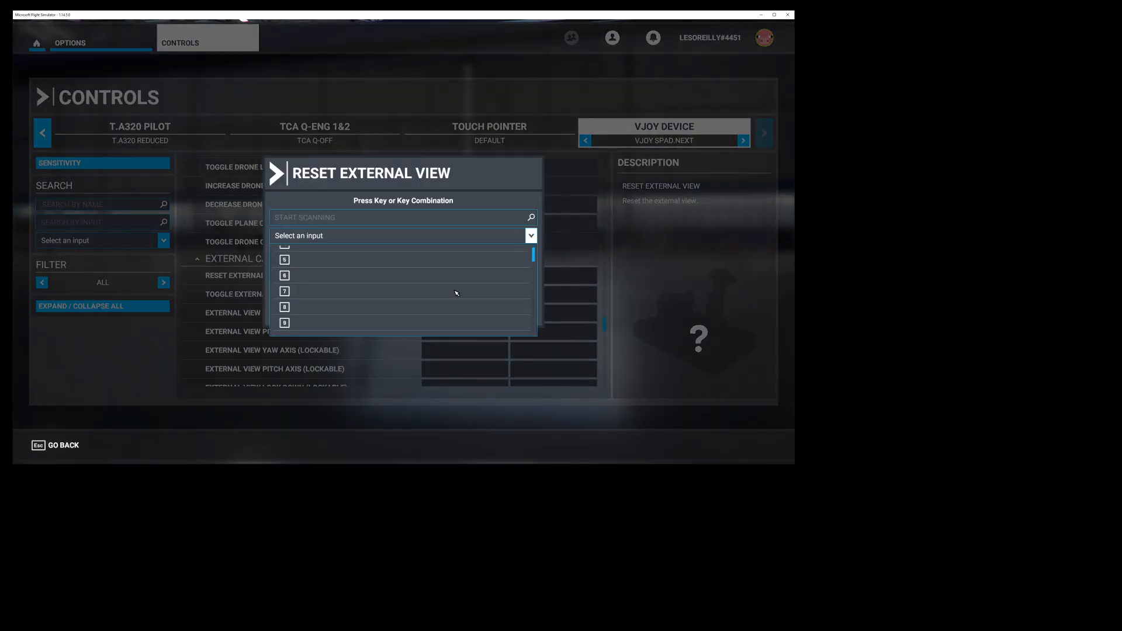
pyautogui.click(447, 296)
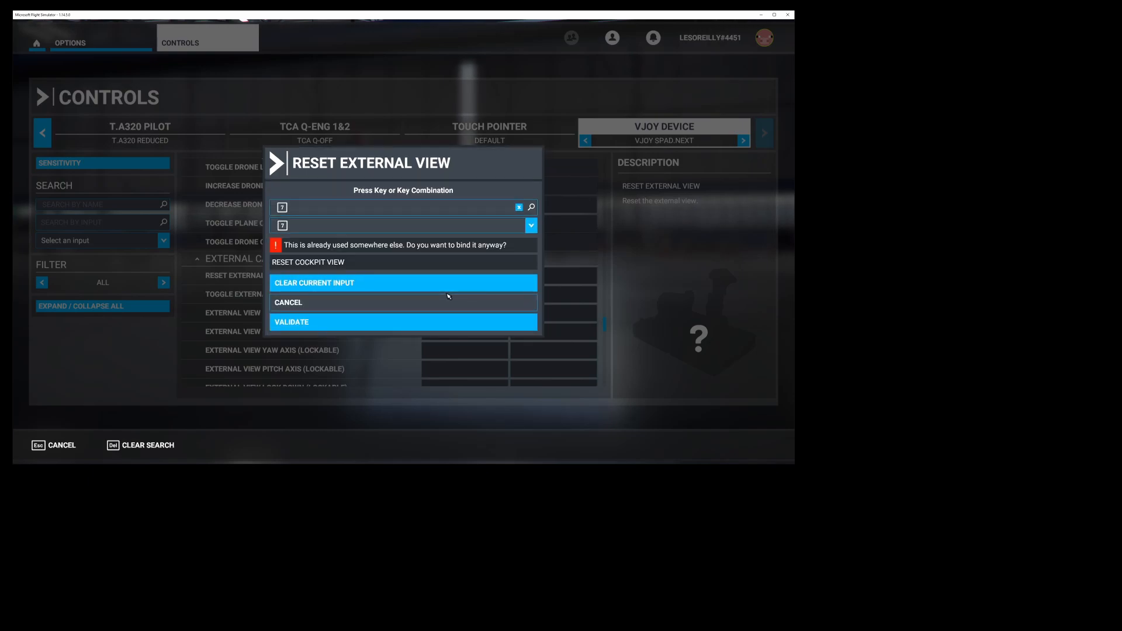
pyautogui.click(409, 322)
# - Bind vJoy button 12 to Previous Instrument View and button 13 to Next Instrument View
pyautogui.scroll(-10, 386, 281)
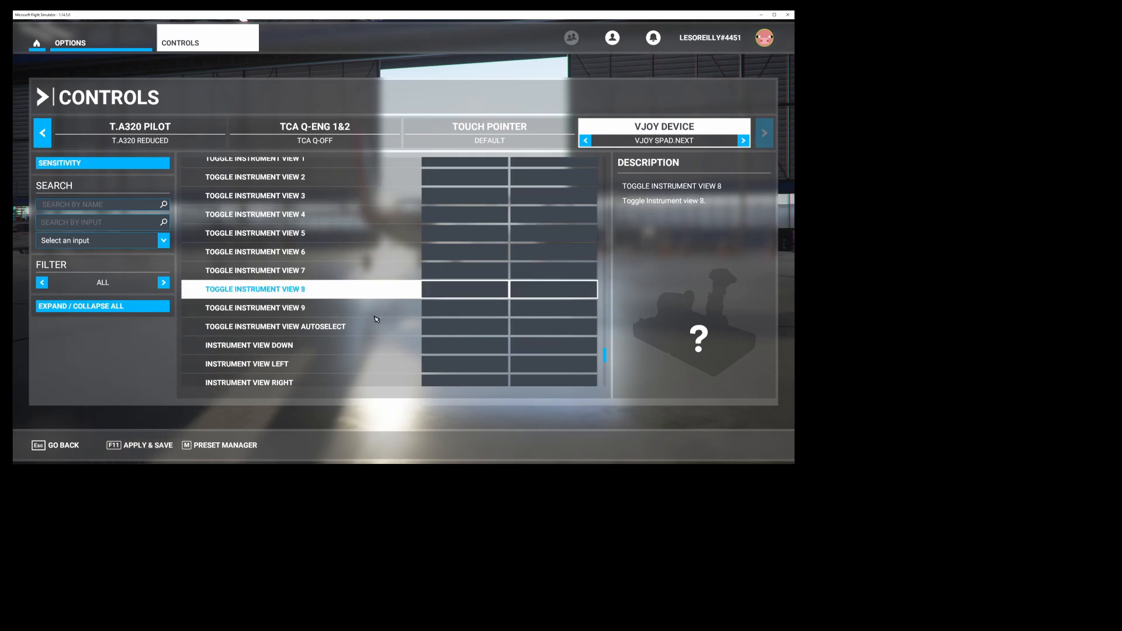
pyautogui.scroll(-1, 375, 325)
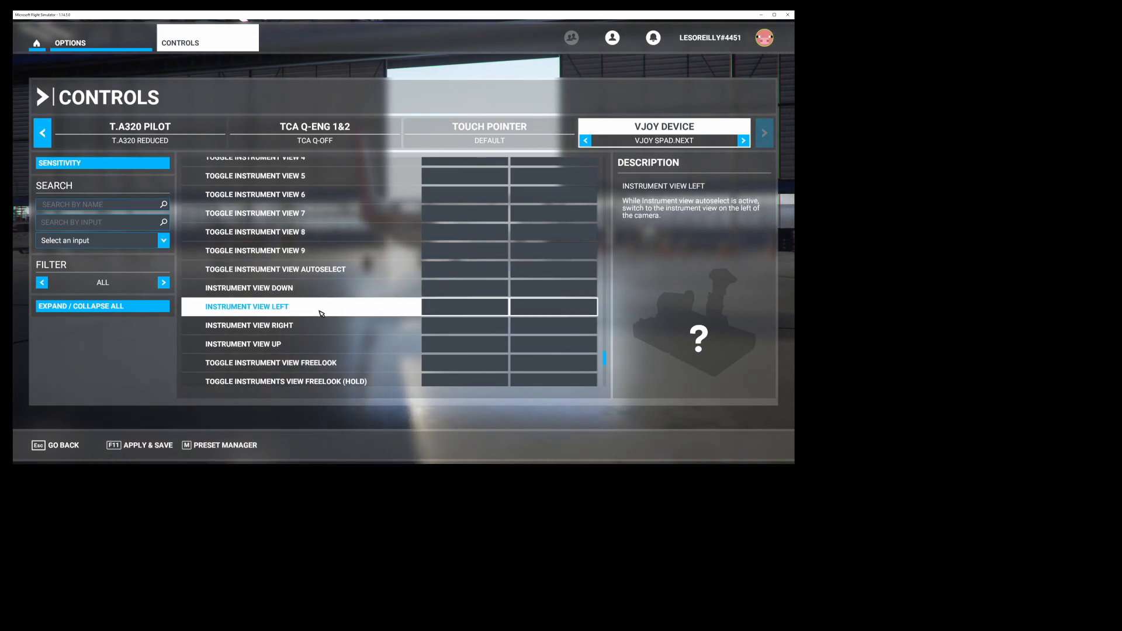
pyautogui.scroll(-1, 334, 320)
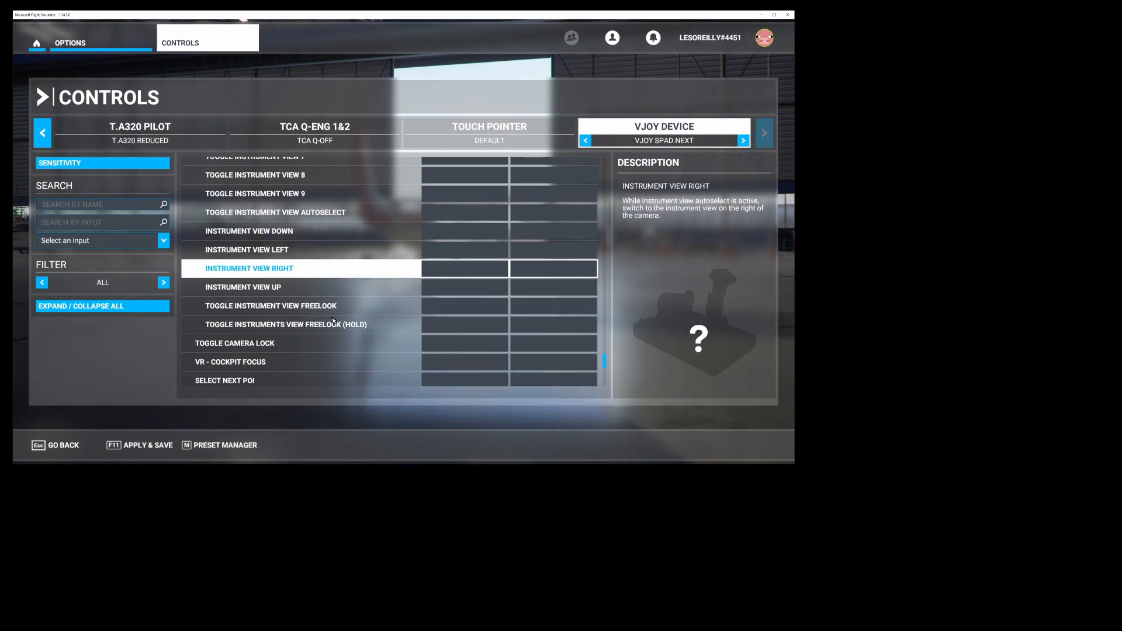
pyautogui.scroll(4, 327, 263)
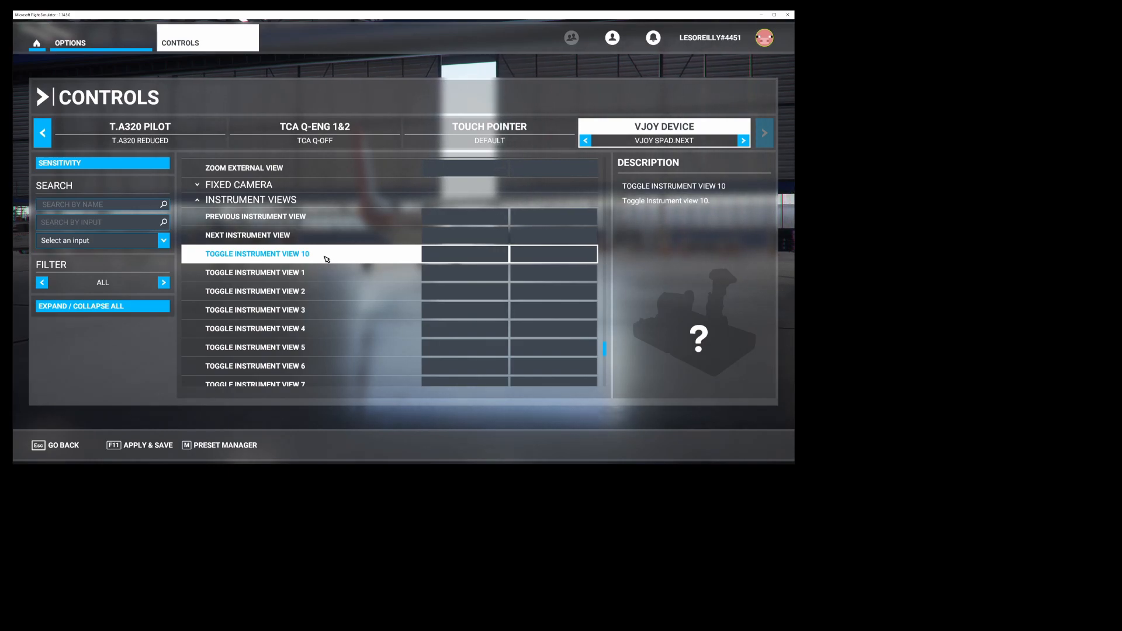
pyautogui.click(464, 224)
pyautogui.click(418, 326)
pyautogui.click(465, 235)
pyautogui.click(421, 326)
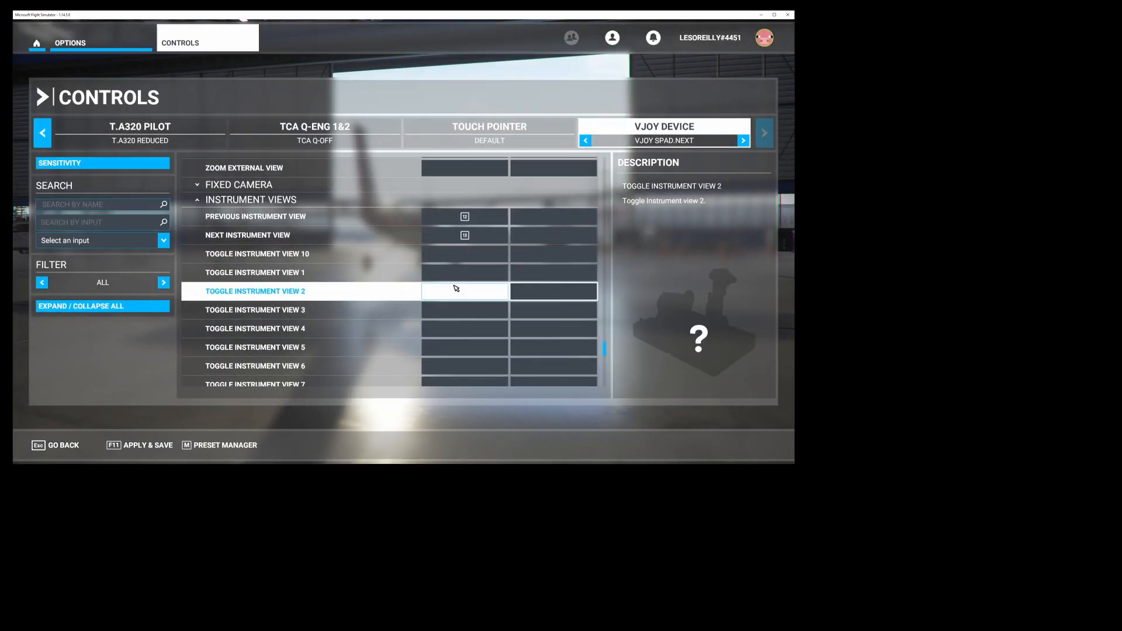
# - Bind vJoy buttons 14 through 19 to Toggle Instrument View 1 through 6 in order
pyautogui.click(450, 273)
pyautogui.click(447, 268)
pyautogui.click(448, 265)
pyautogui.click(403, 322)
pyautogui.click(391, 311)
pyautogui.click(451, 268)
pyautogui.click(451, 284)
pyautogui.click(403, 322)
pyautogui.click(449, 291)
pyautogui.click(425, 288)
pyautogui.click(403, 321)
# - Bind vJoy button 20 to Toggle Instrument View 7 and button 23 to Toggle Instrument View 10
pyautogui.click(464, 328)
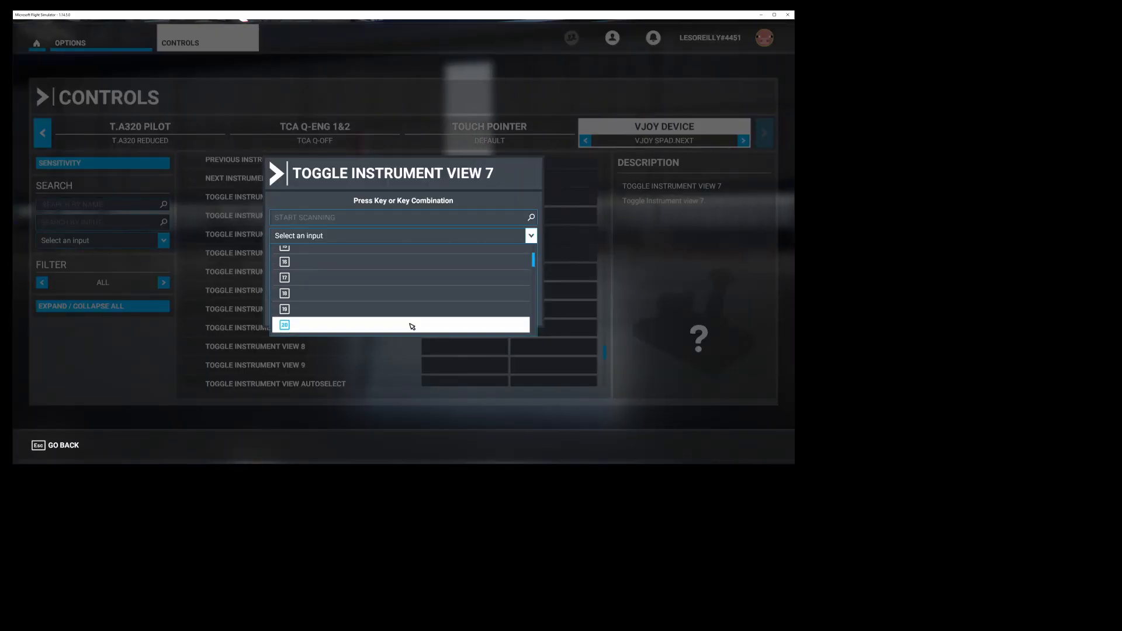
pyautogui.click(411, 325)
pyautogui.click(403, 322)
pyautogui.click(464, 253)
pyautogui.click(403, 322)
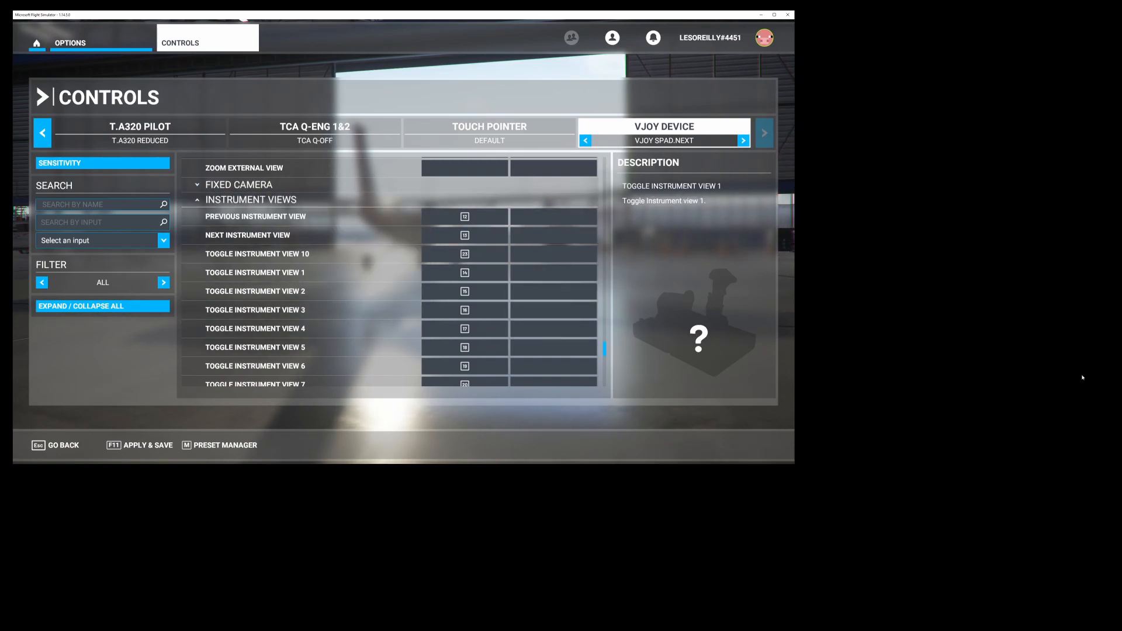
# - Switch to SPAD.neXt and open the global device settings of the TCA 320 Pilot joystick
pyautogui.hotkey('alt', 'Tab')
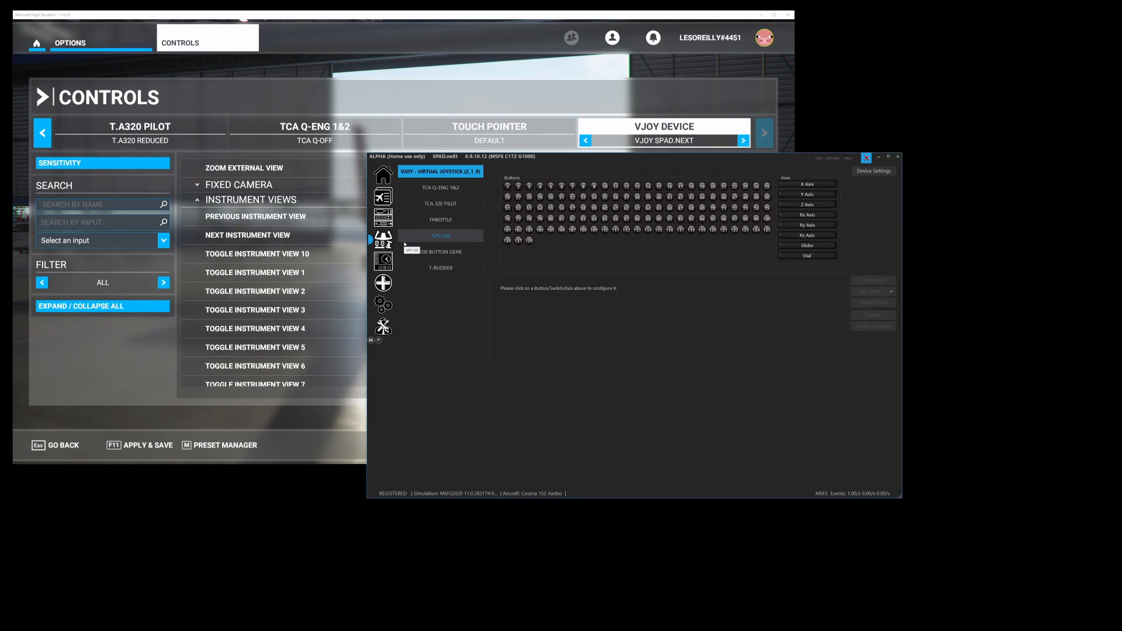
pyautogui.click(431, 206)
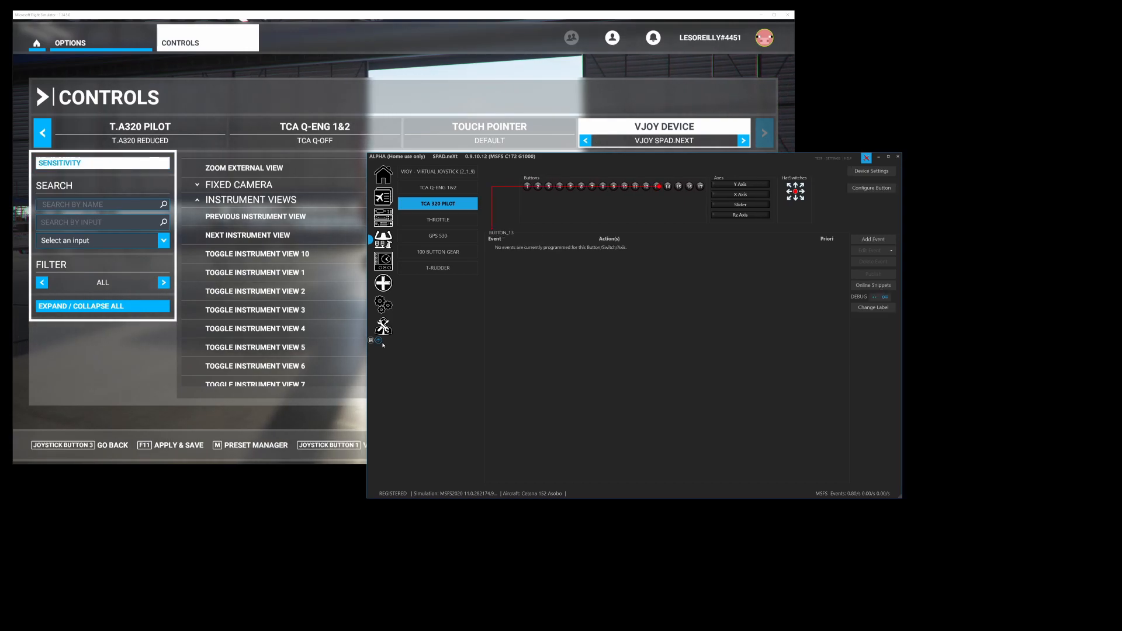
pyautogui.click(870, 171)
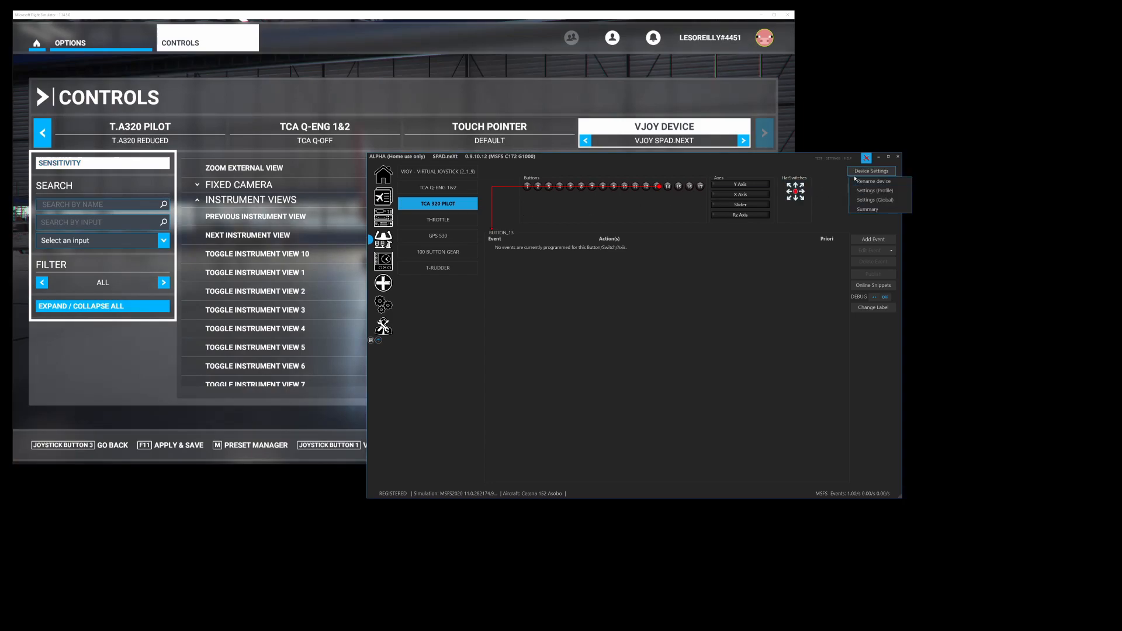
pyautogui.click(862, 199)
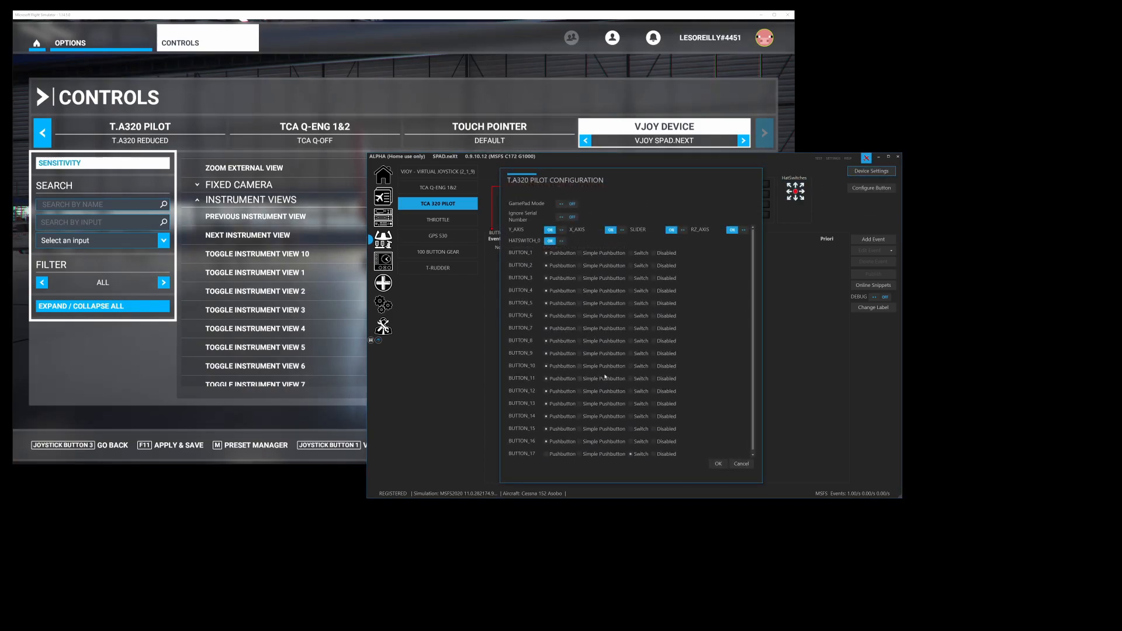
pyautogui.scroll(-1, 549, 309)
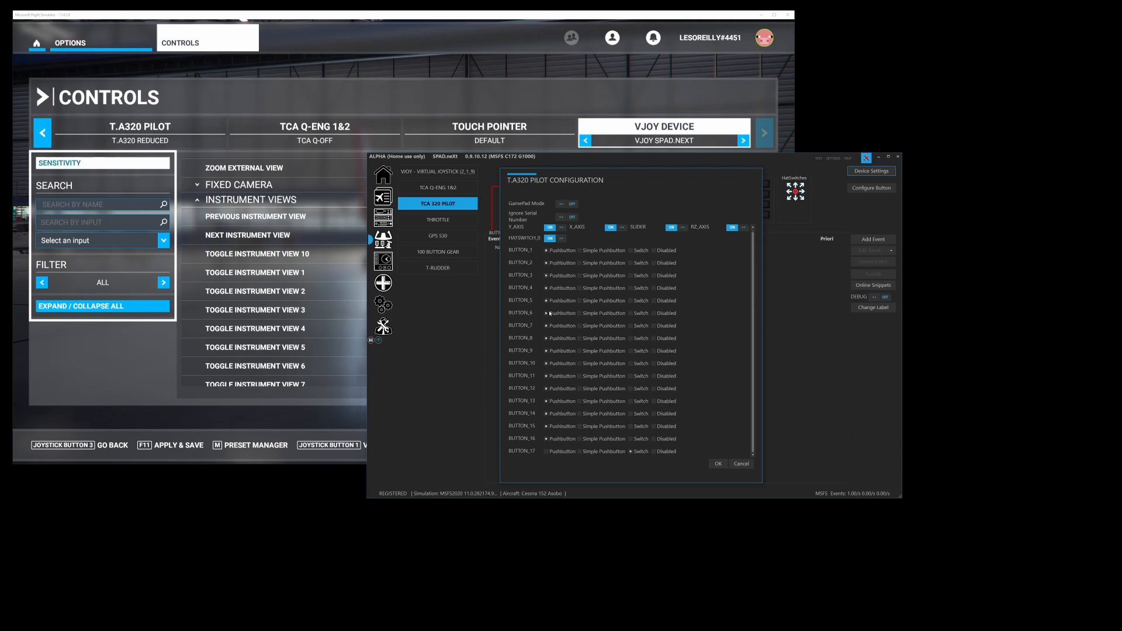
pyautogui.scroll(1, 586, 426)
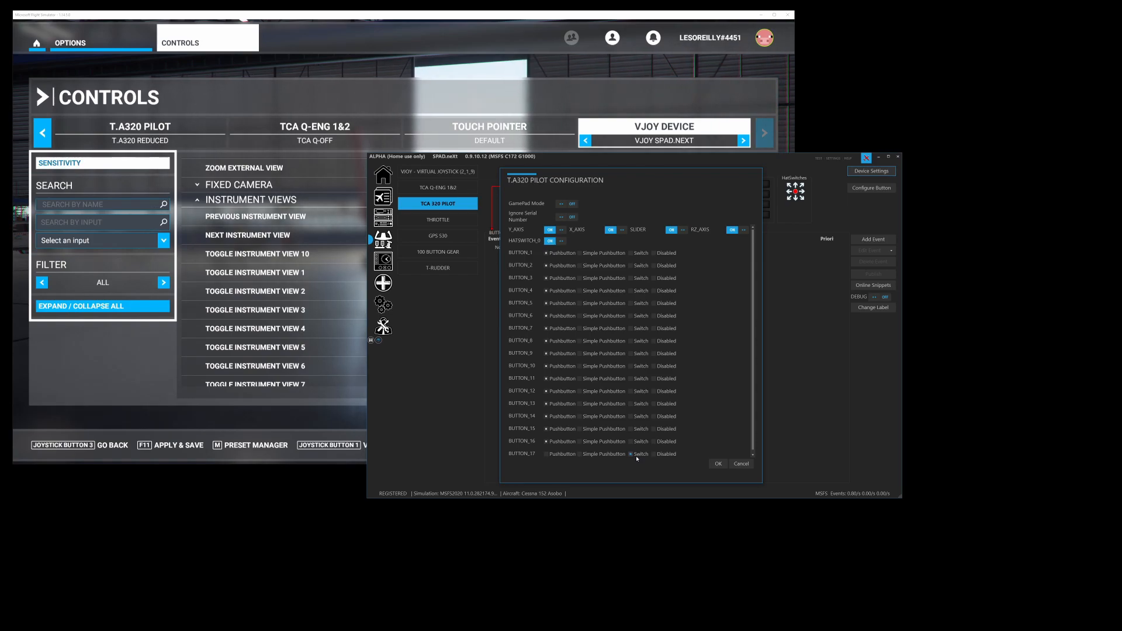
# - Set BUTTON_1 through BUTTON_16 to Simple Pushbutton, save the device configuration and close SPAD.neXt for a restart
pyautogui.click(579, 442)
pyautogui.click(579, 416)
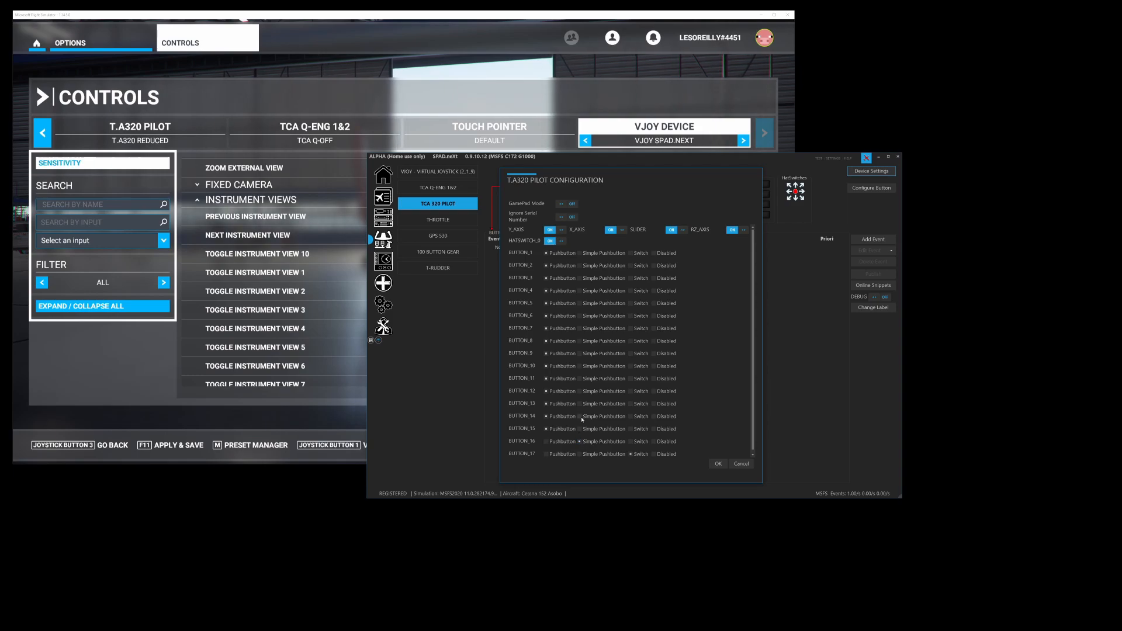
pyautogui.click(579, 429)
pyautogui.click(579, 404)
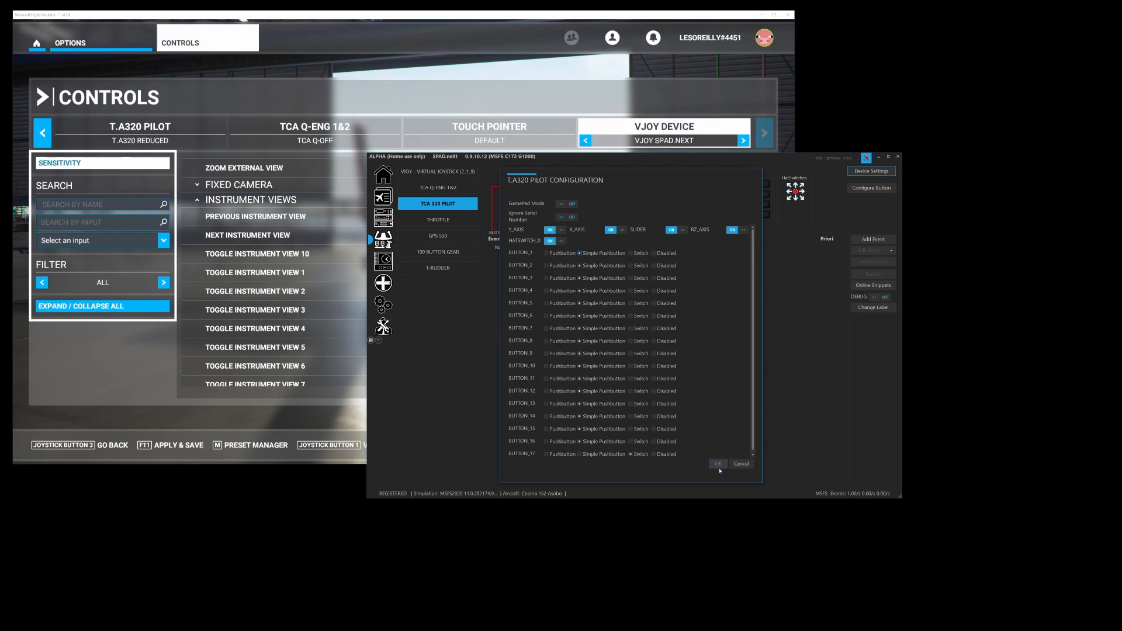
pyautogui.click(718, 464)
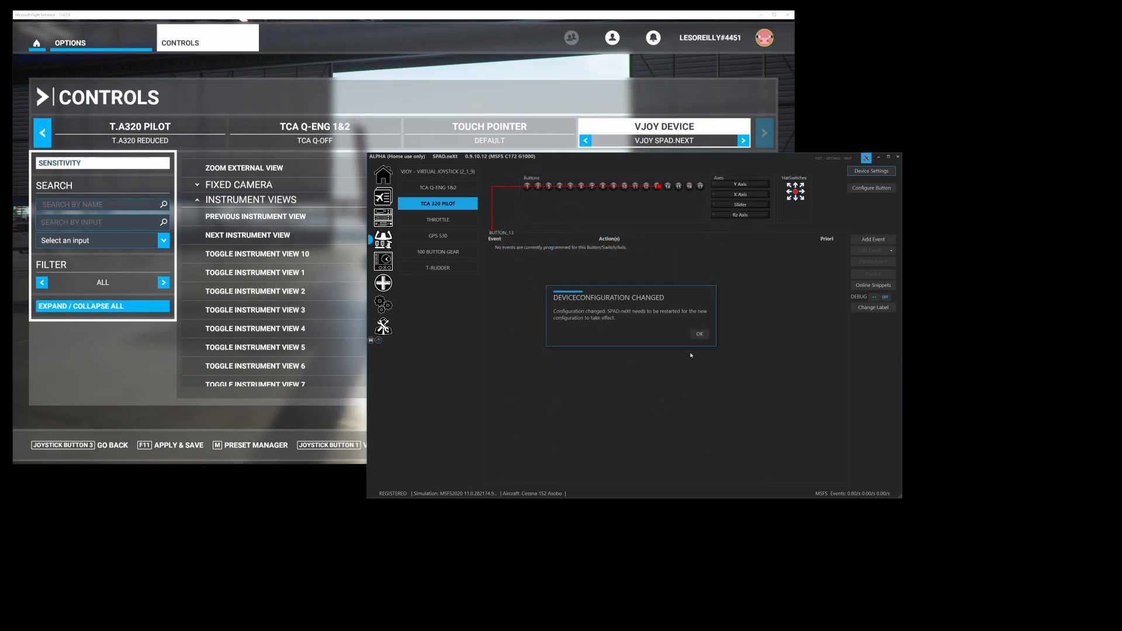
pyautogui.click(699, 335)
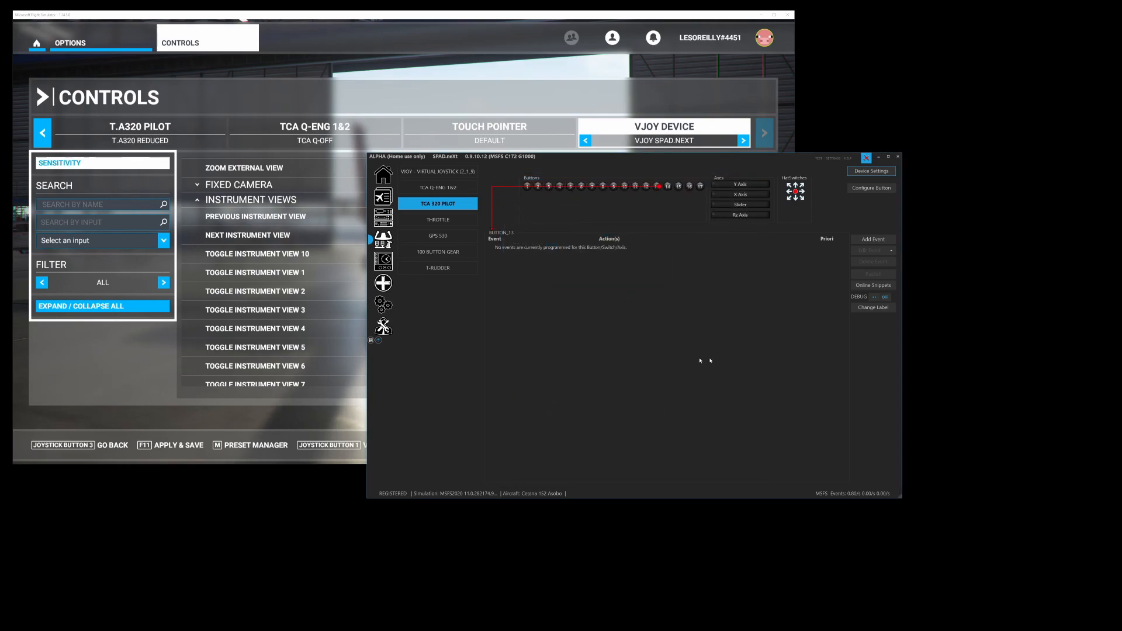
pyautogui.click(900, 157)
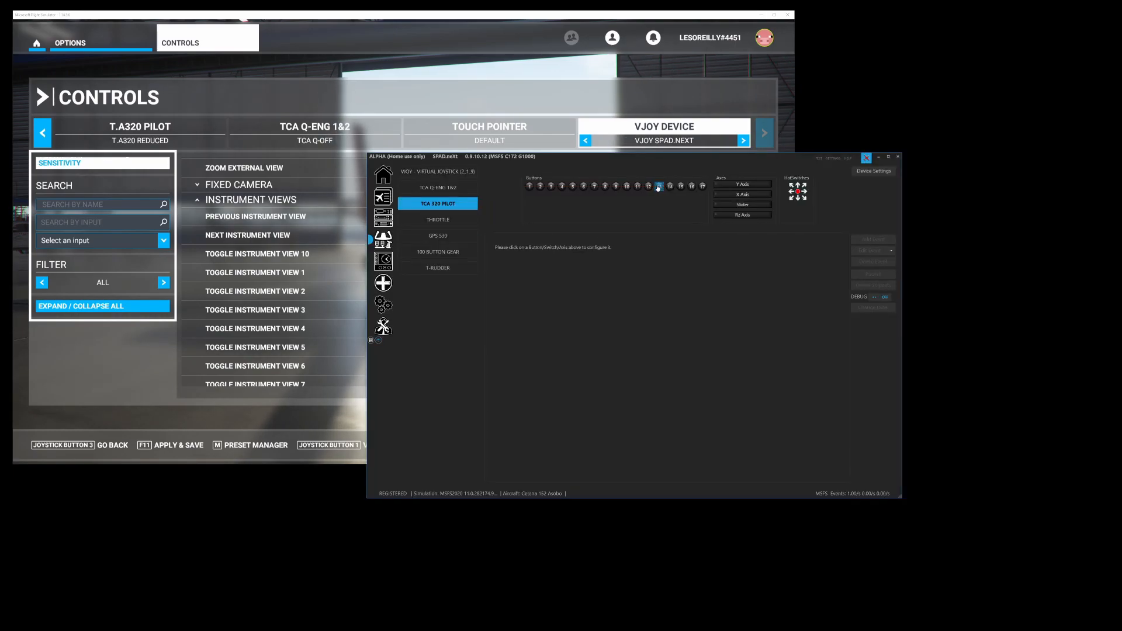
# - Add a Button pressed event to BUTTON_13 of the TCA 320 Pilot, keeping the button mode Normal: not modified
pyautogui.click(657, 187)
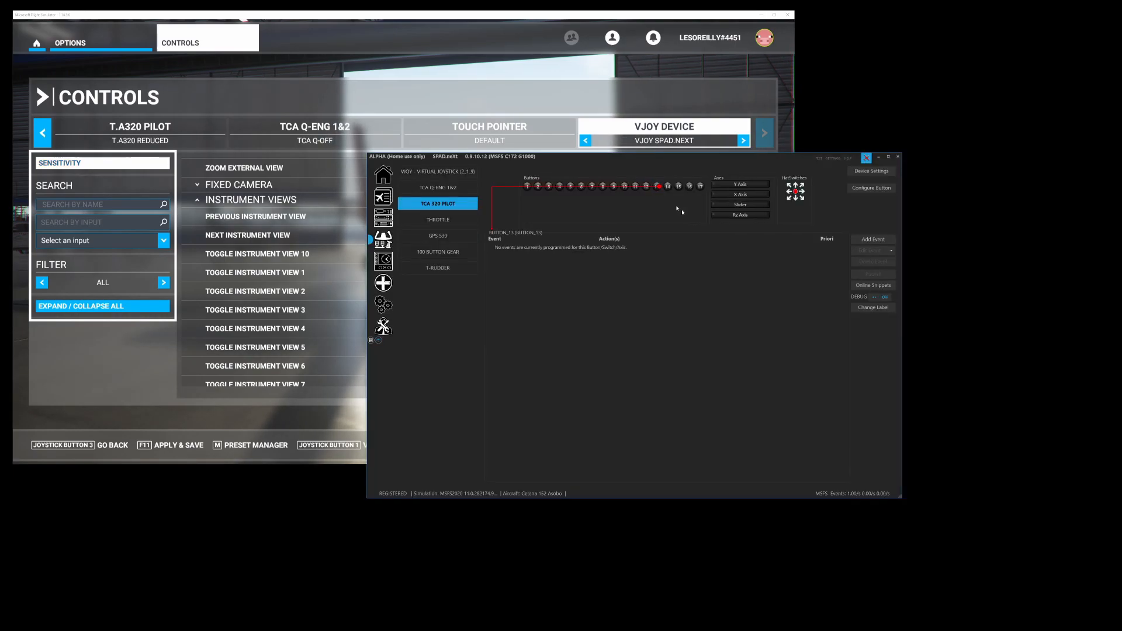
pyautogui.click(872, 239)
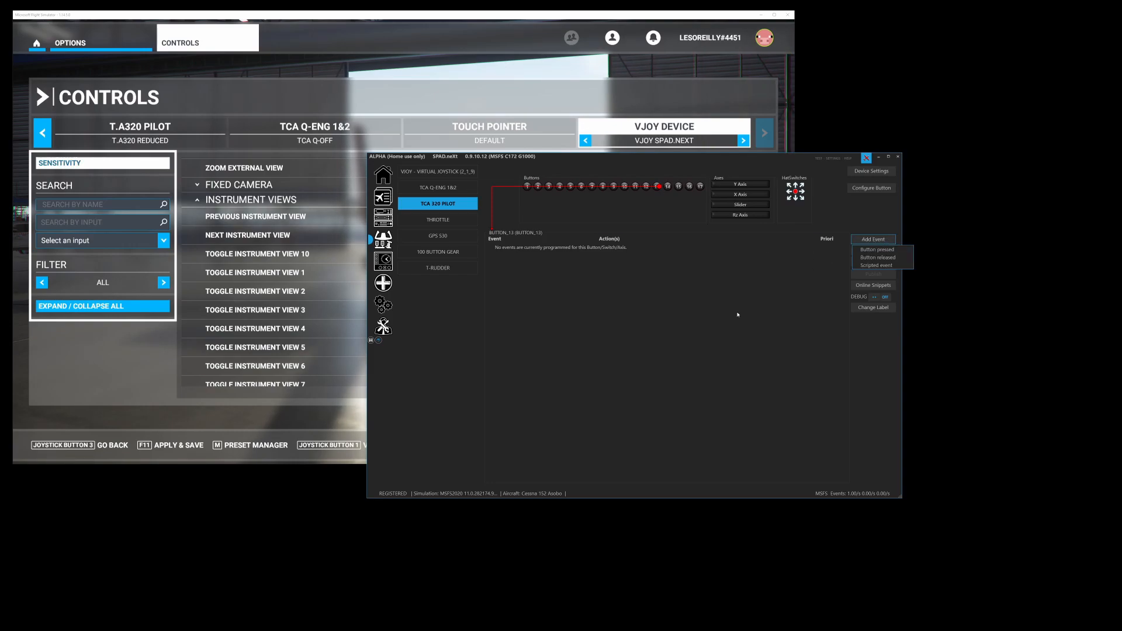
pyautogui.click(876, 250)
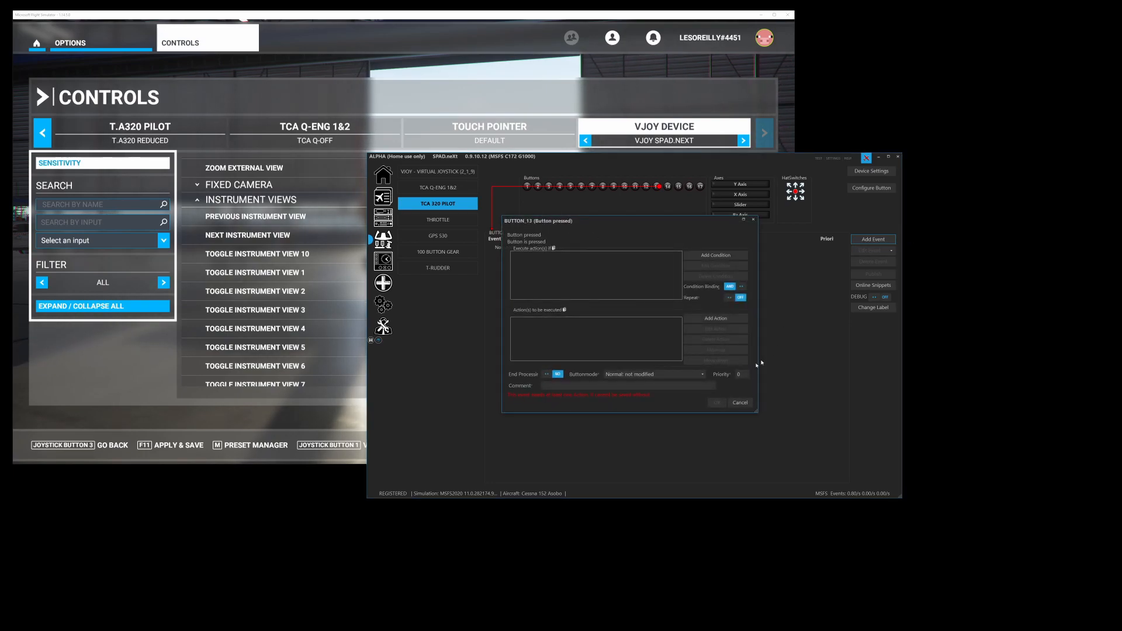
pyautogui.click(638, 375)
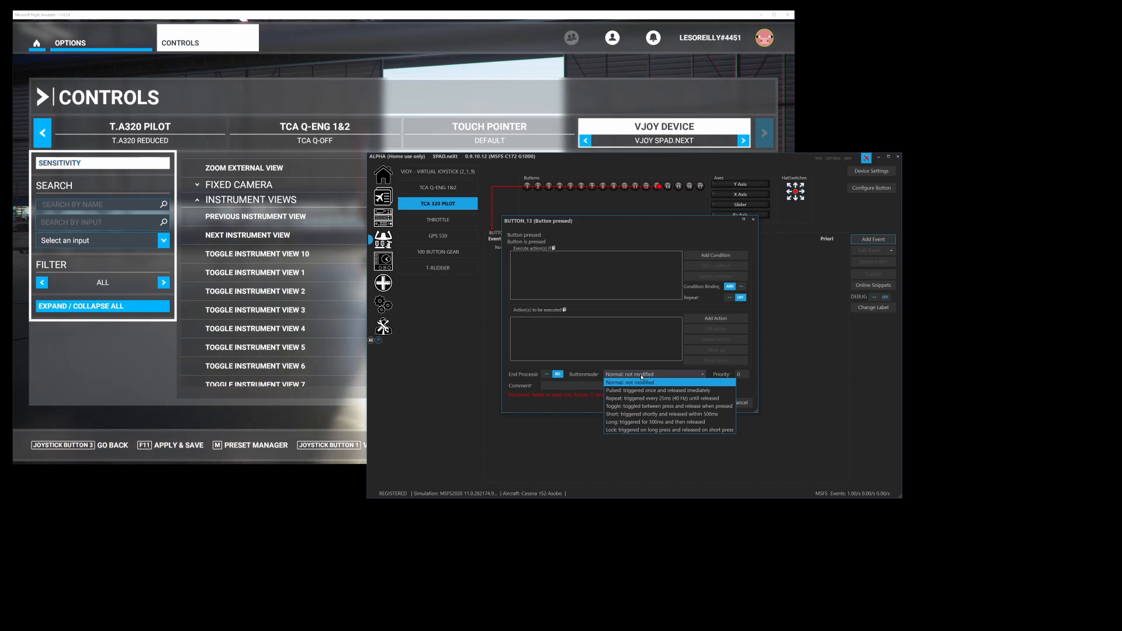
pyautogui.click(642, 376)
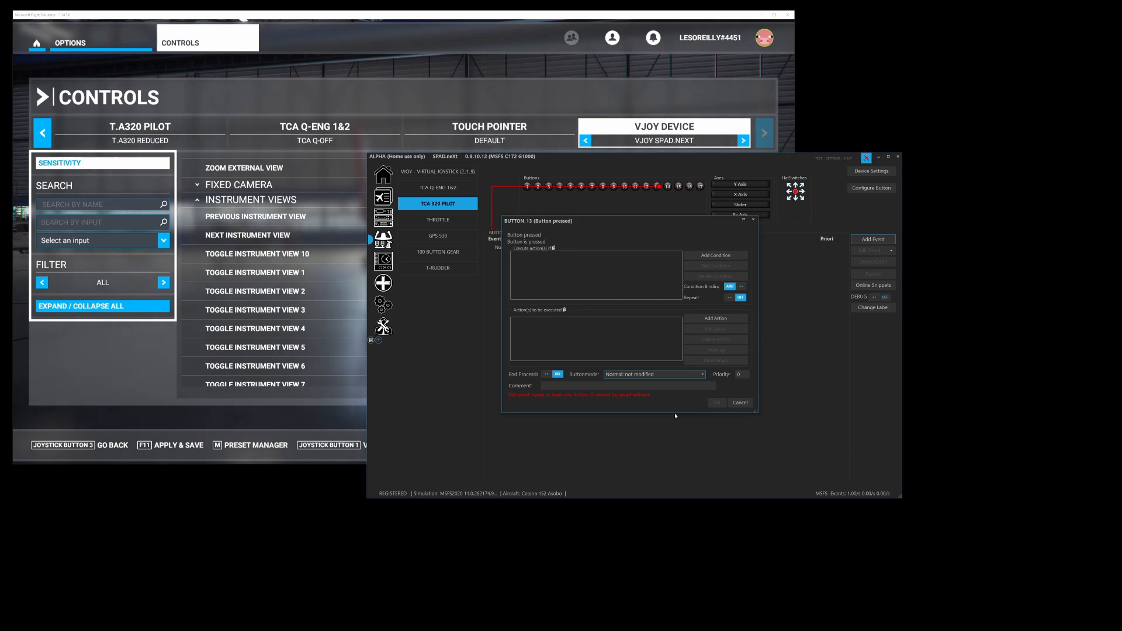
# - Add a virtual joystick action to the event, using vJoy #1 with the Press/Release a button action
pyautogui.click(708, 317)
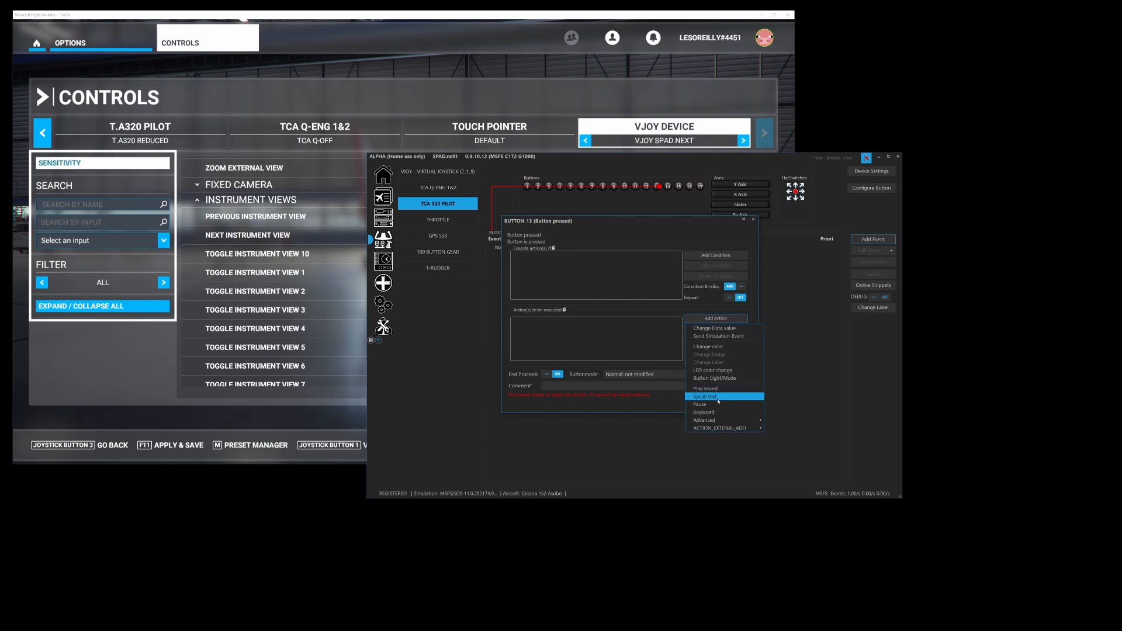
pyautogui.moveTo(724, 420)
pyautogui.click(797, 506)
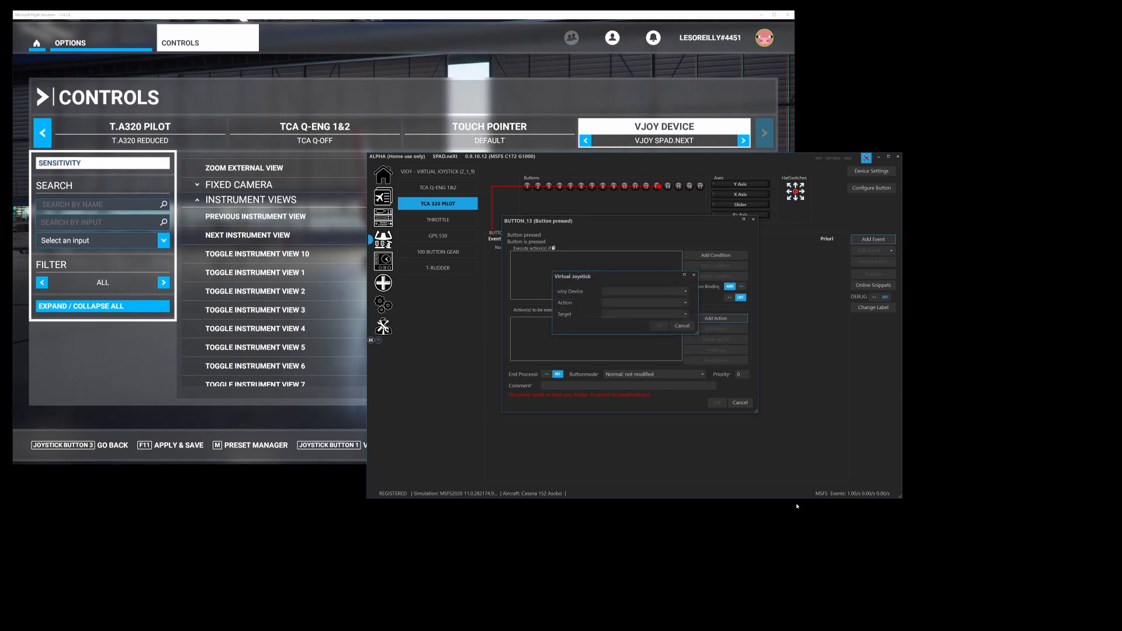
pyautogui.click(631, 292)
pyautogui.click(631, 299)
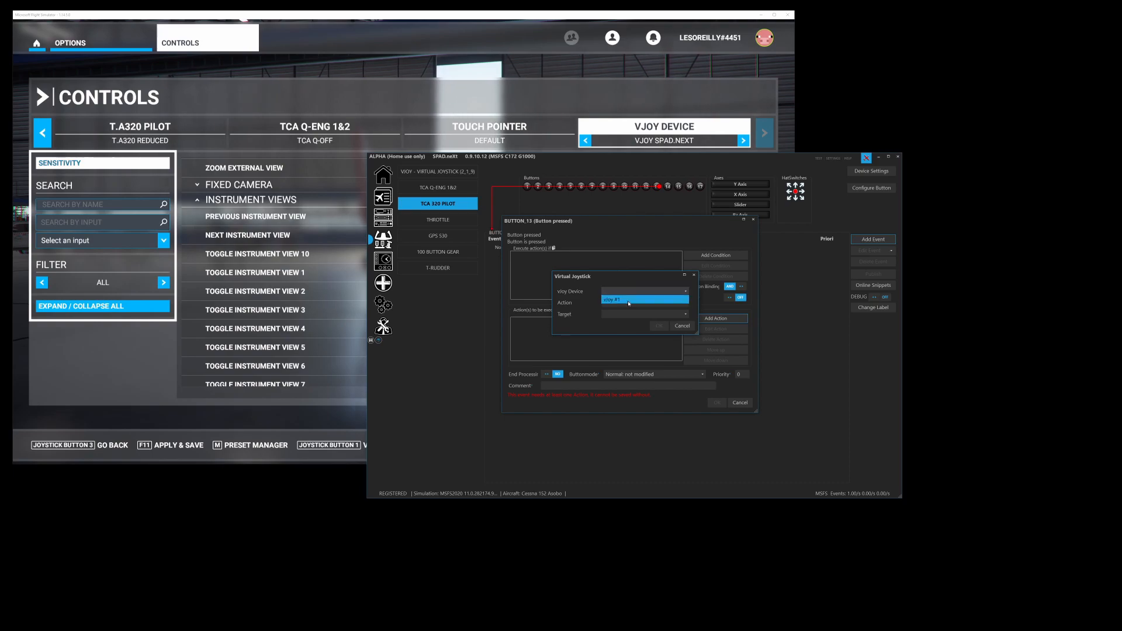
pyautogui.click(629, 304)
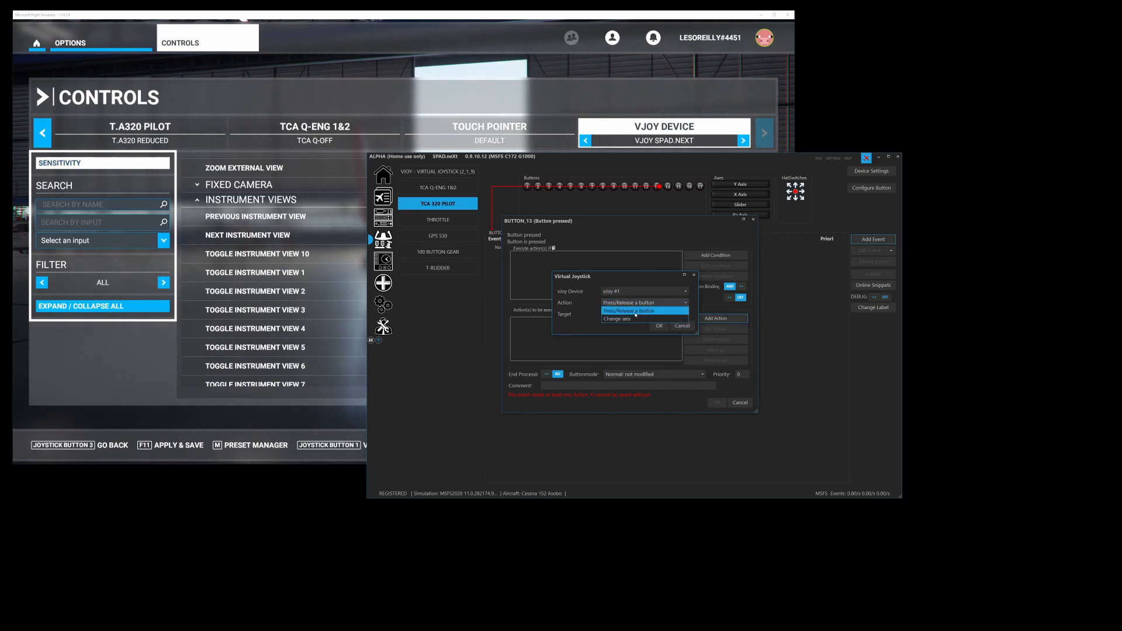
pyautogui.click(636, 311)
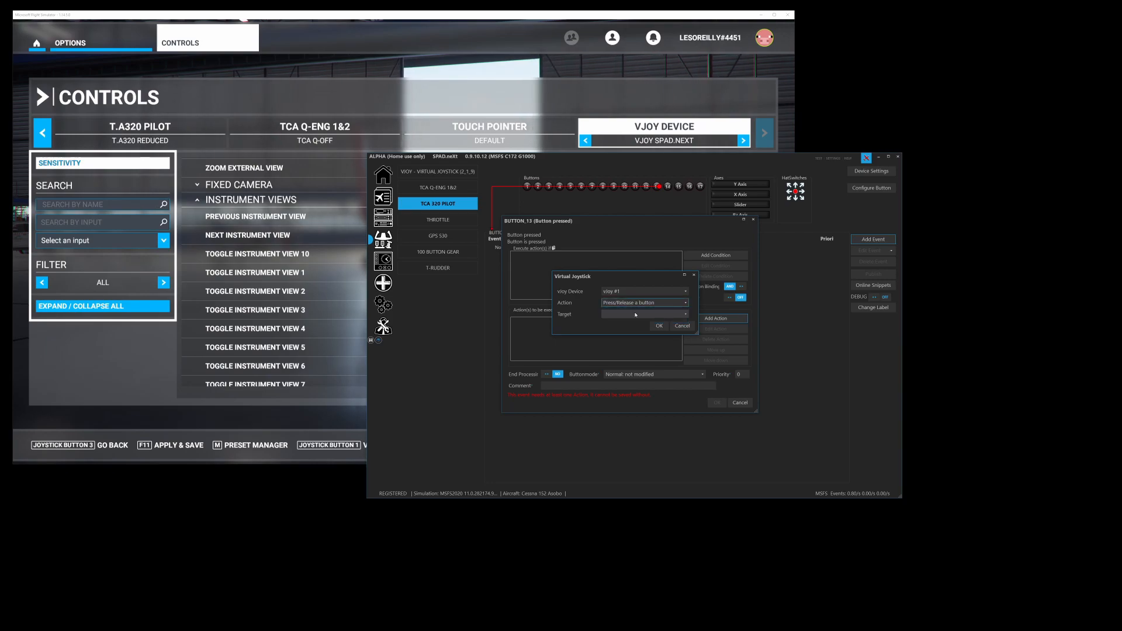
# - Target Button #7 with mode Press and Release in the virtual joystick action, and confirm the BUTTON_13 event
pyautogui.click(641, 315)
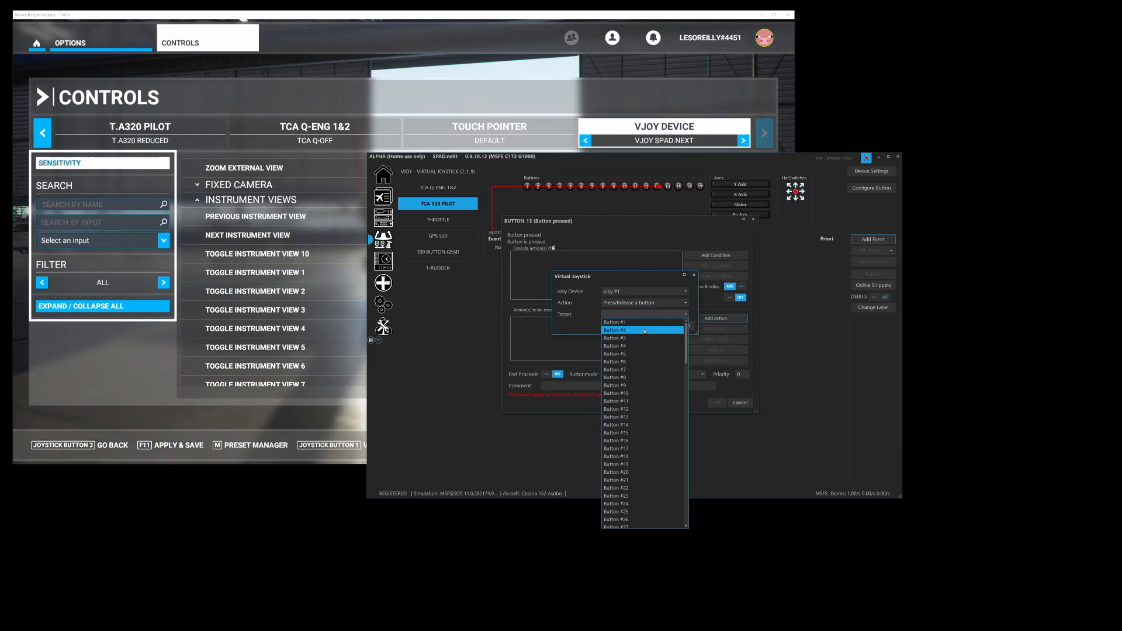
pyautogui.click(637, 370)
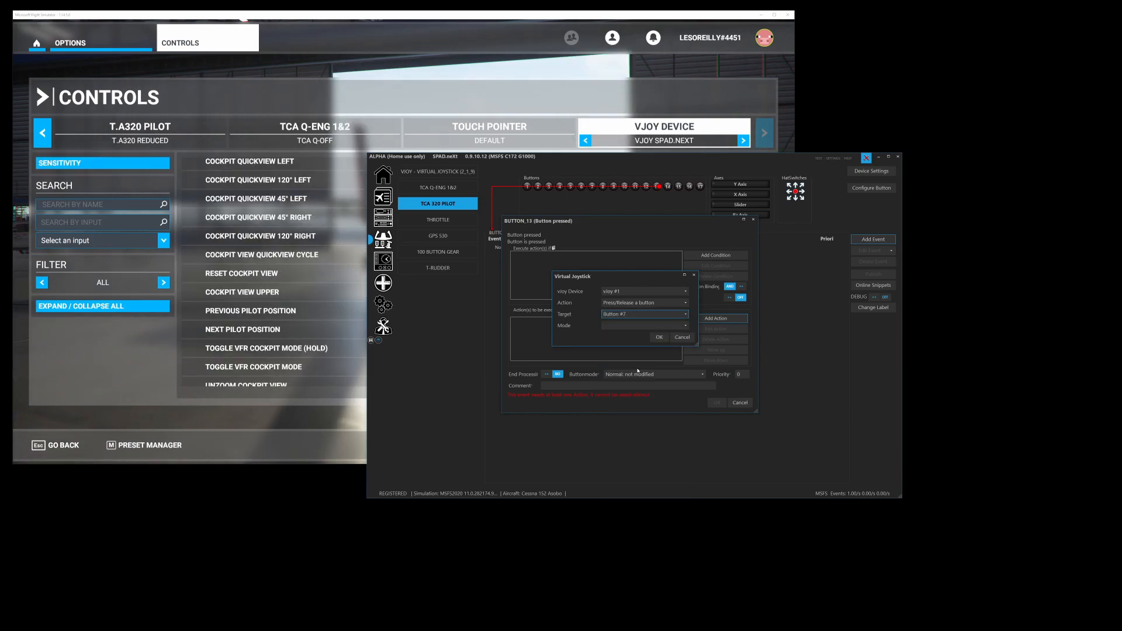
pyautogui.click(664, 325)
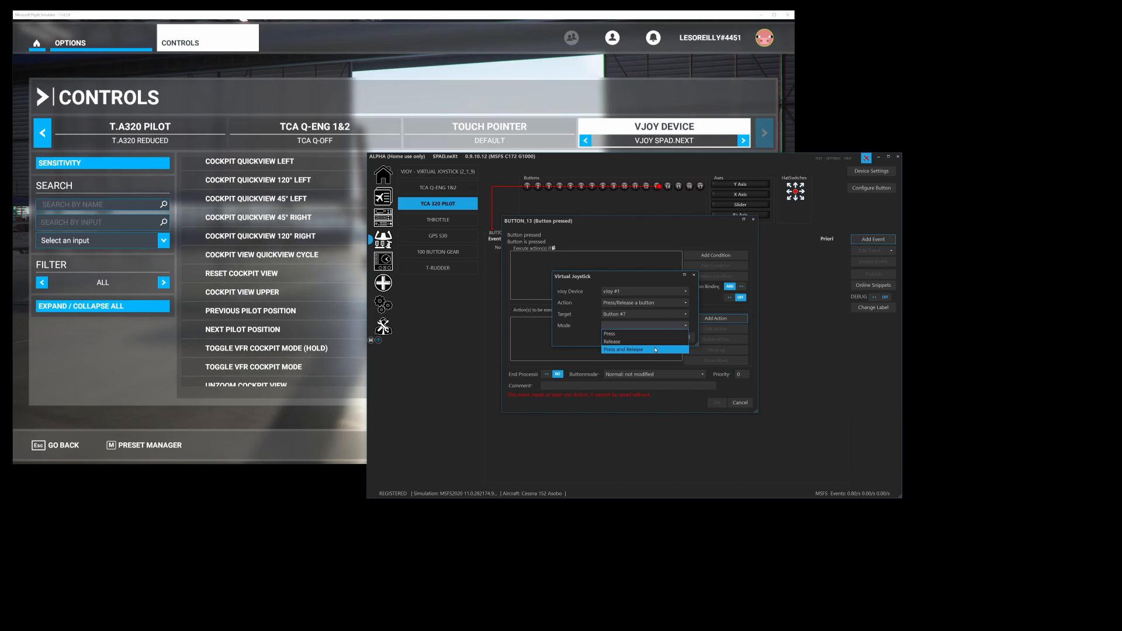
pyautogui.click(623, 349)
pyautogui.click(716, 402)
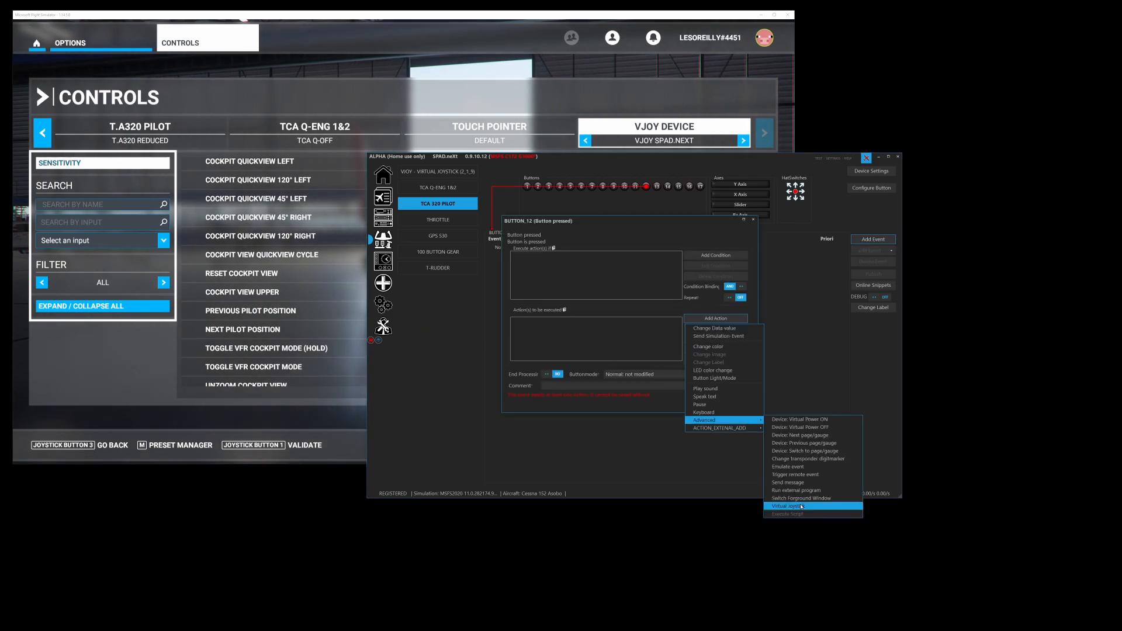
# - Add Press and Release virtual joystick actions on vJoy #1, using Button #2 for BUTTON_12 and Button #1 for BUTTON_11
pyautogui.click(801, 506)
pyautogui.click(657, 320)
pyautogui.click(657, 342)
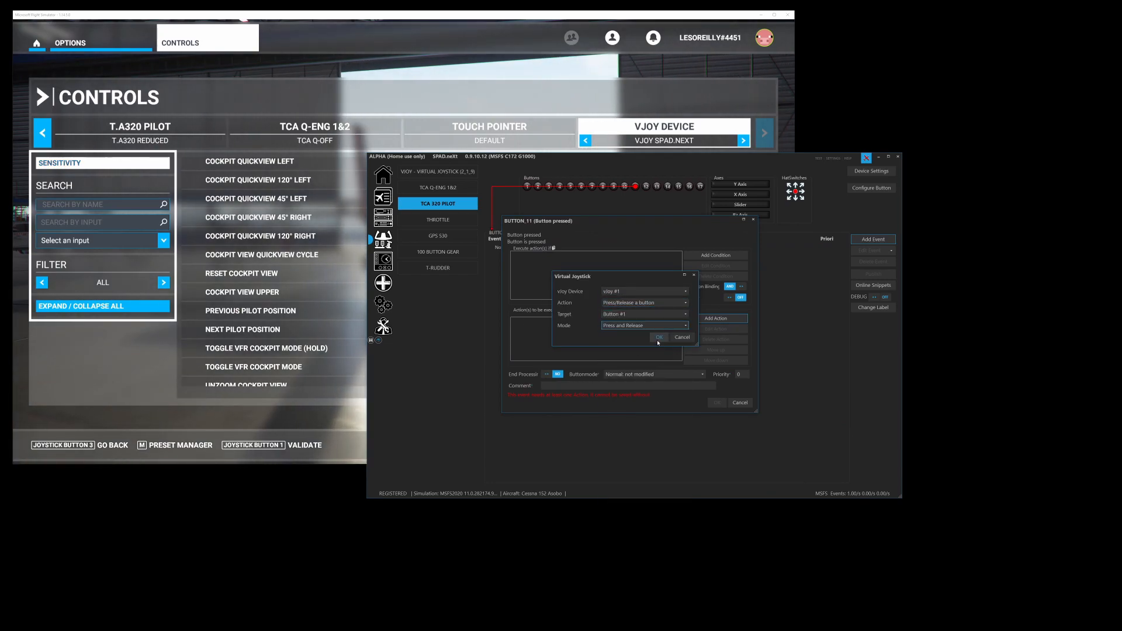
pyautogui.click(658, 338)
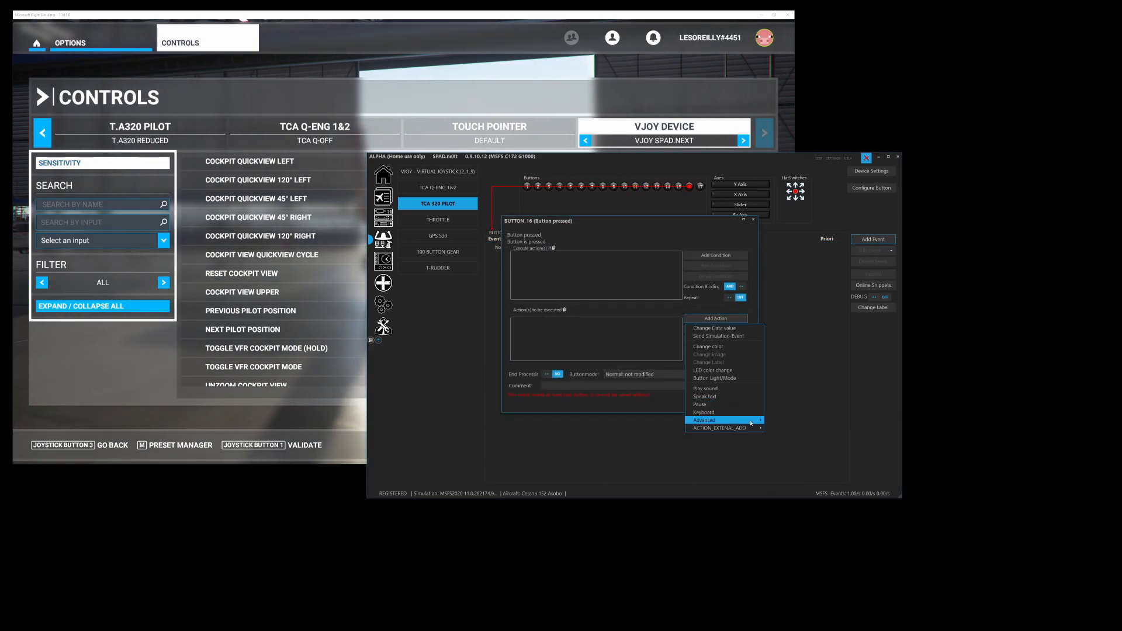
# - Make the BUTTON_16 pressed event press and release vJoy #1 Button #9, and copy this event
pyautogui.click(642, 313)
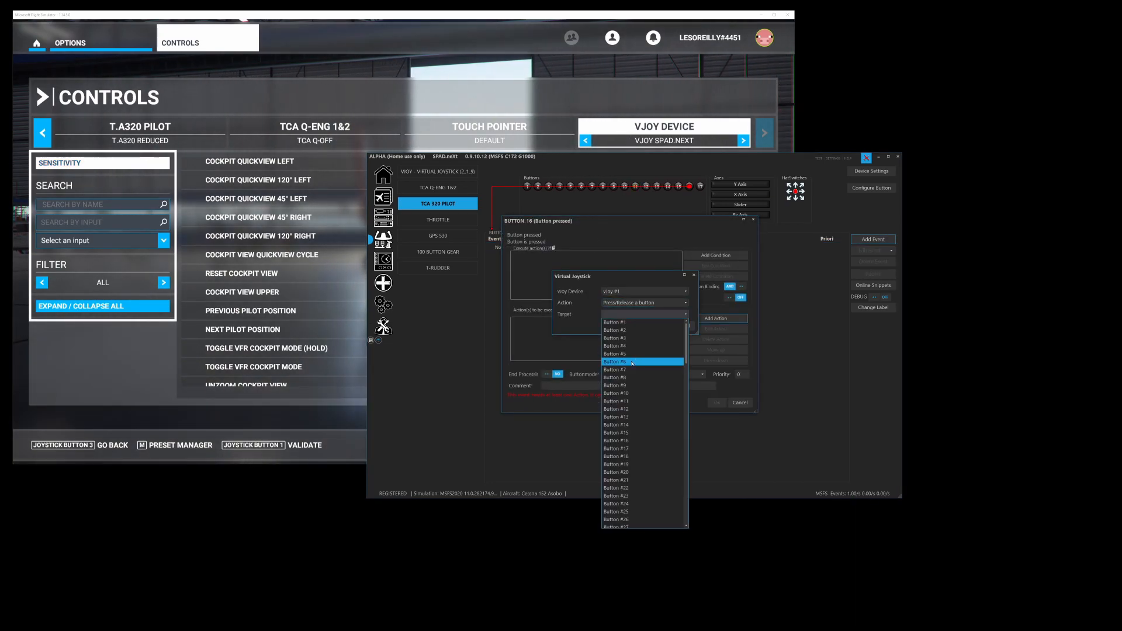
pyautogui.click(632, 385)
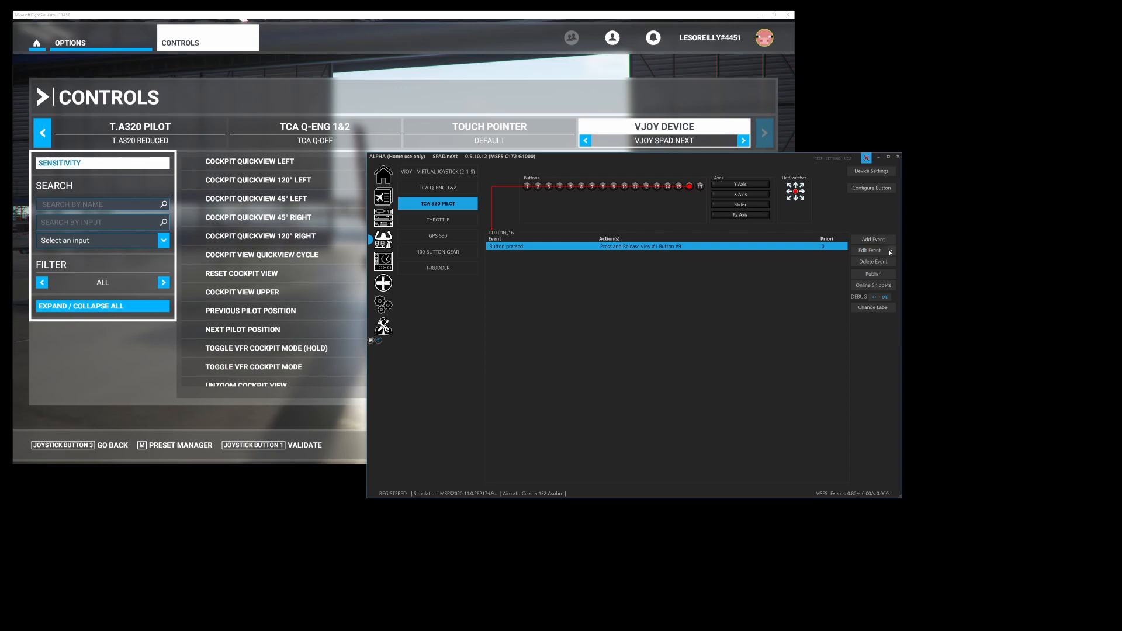
pyautogui.moveTo(900, 260)
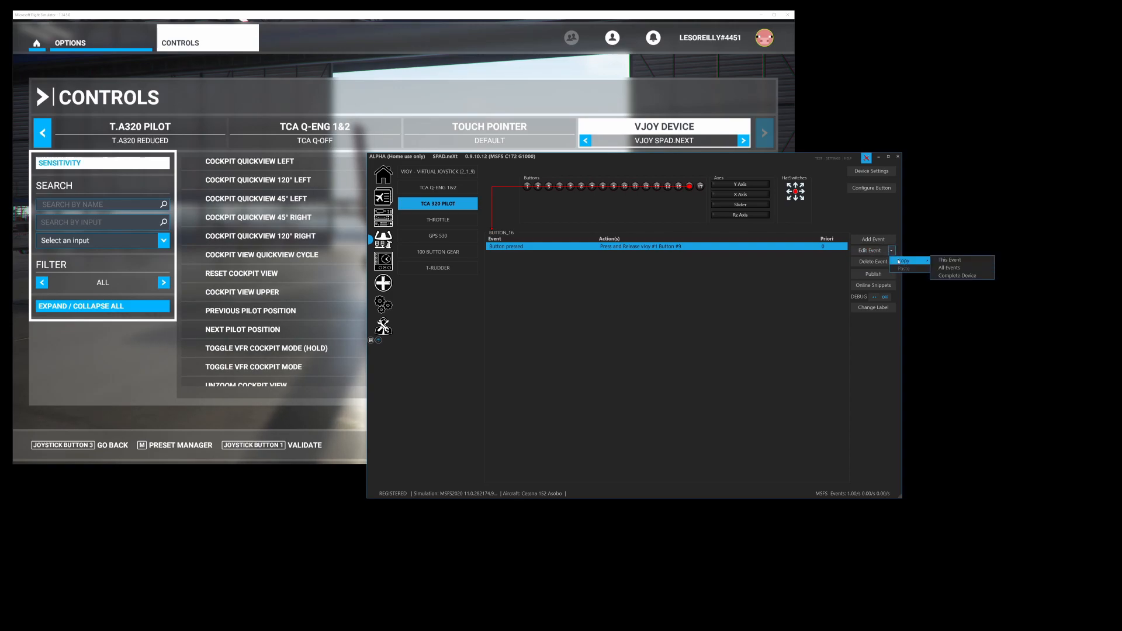
pyautogui.click(945, 260)
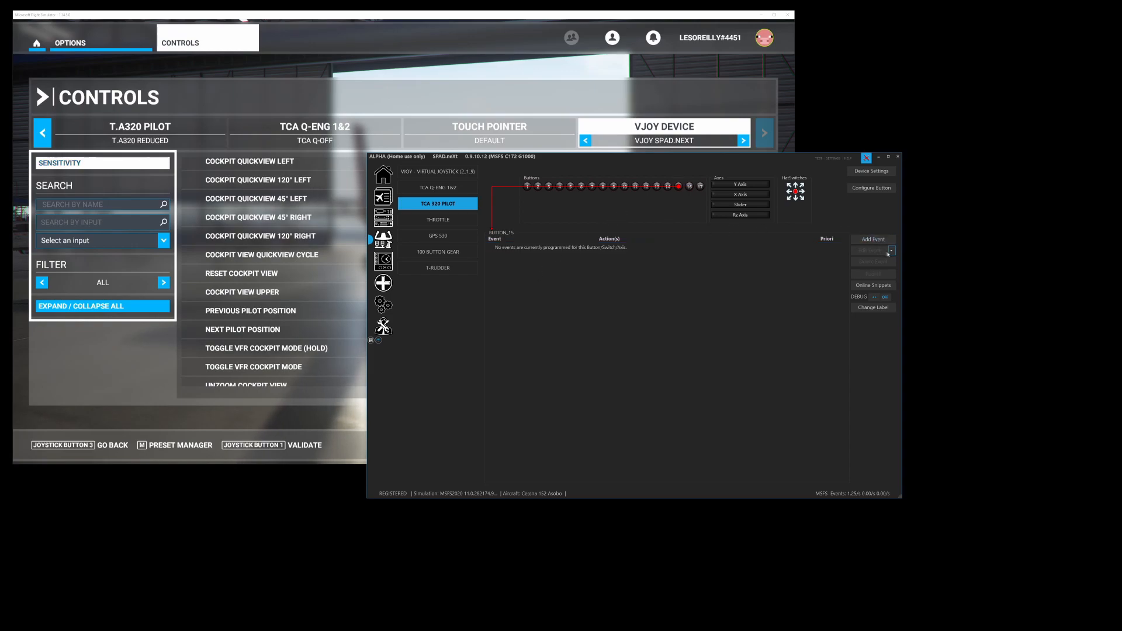
# - Paste the copied event onto BUTTON_15, retarget its action to Button #10 with Press and Release, and save the profile
pyautogui.click(903, 268)
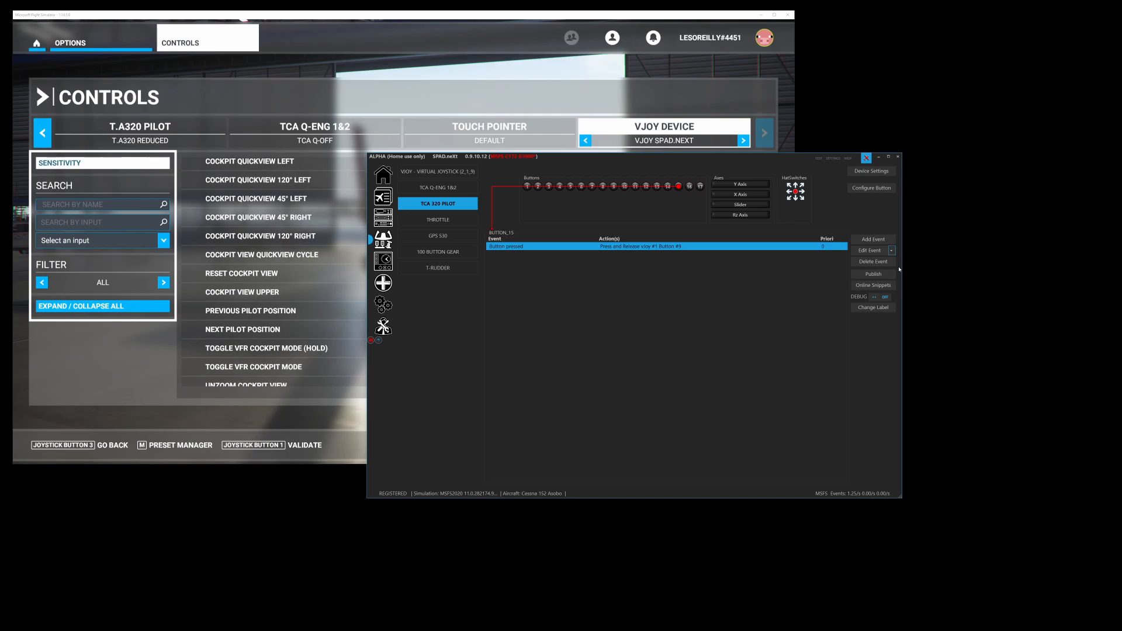
pyautogui.doubleClick(654, 247)
pyautogui.doubleClick(631, 324)
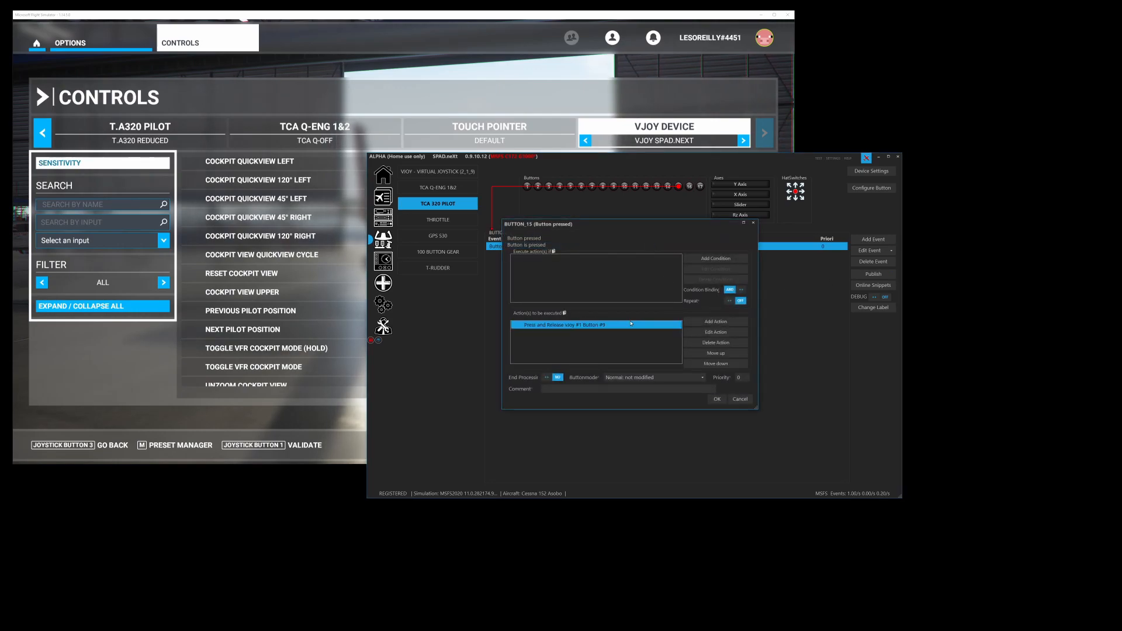
pyautogui.click(634, 307)
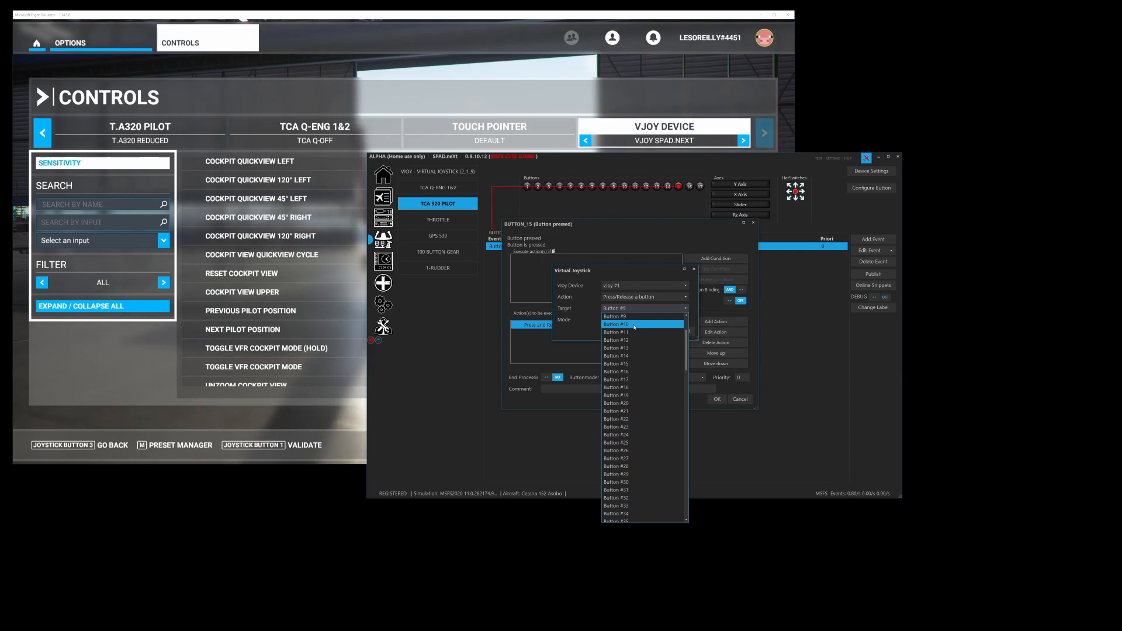
pyautogui.click(635, 325)
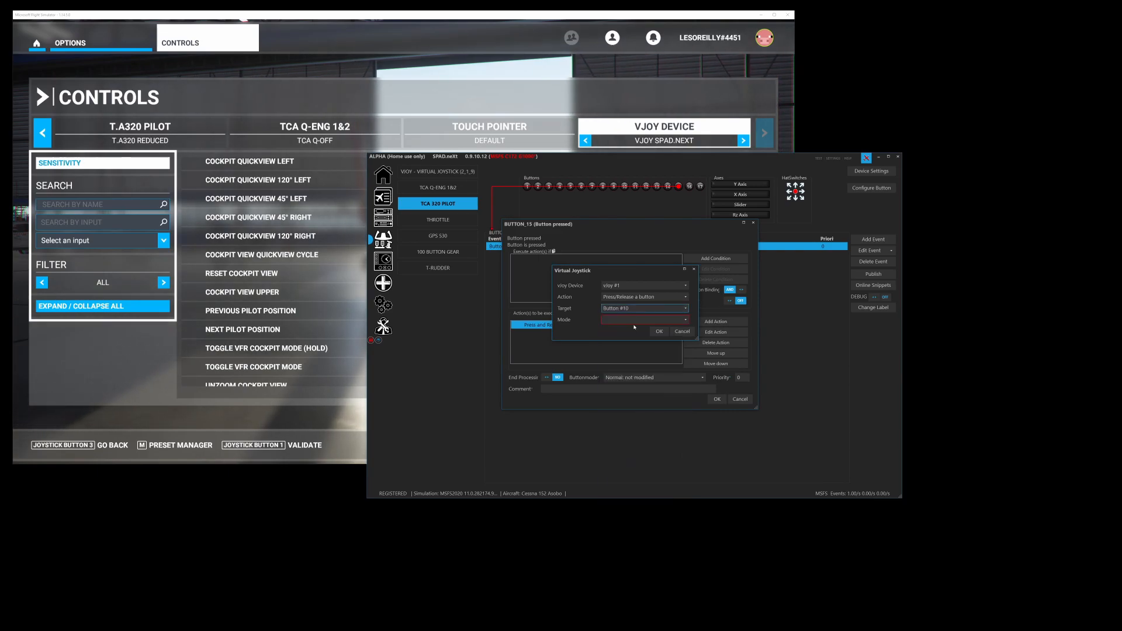
pyautogui.click(635, 319)
pyautogui.click(637, 344)
pyautogui.click(658, 331)
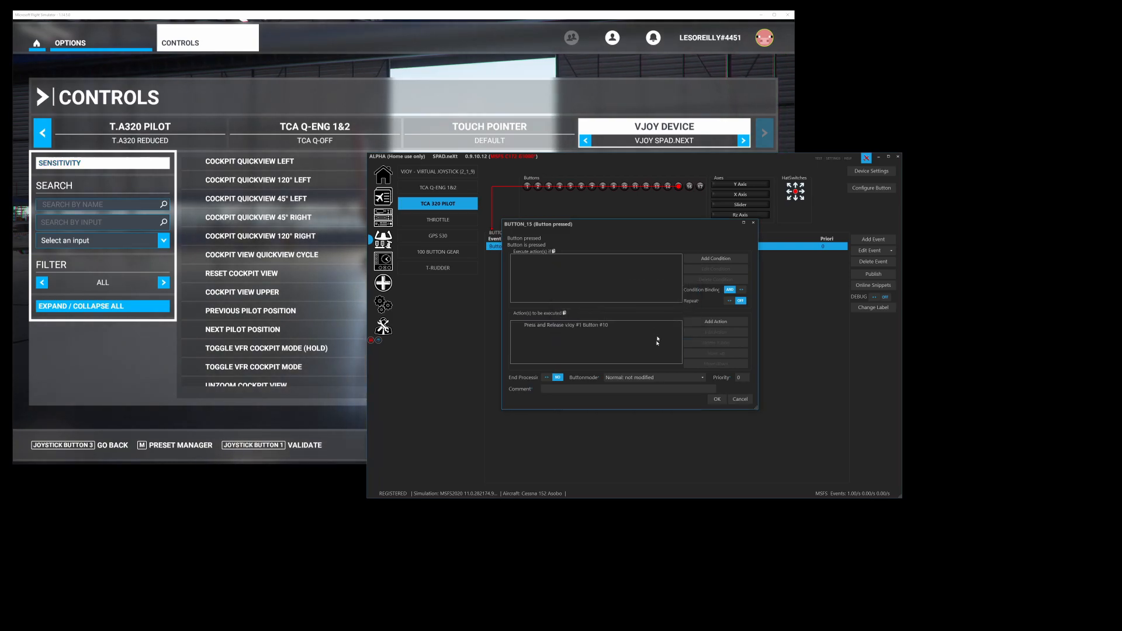
pyautogui.click(717, 400)
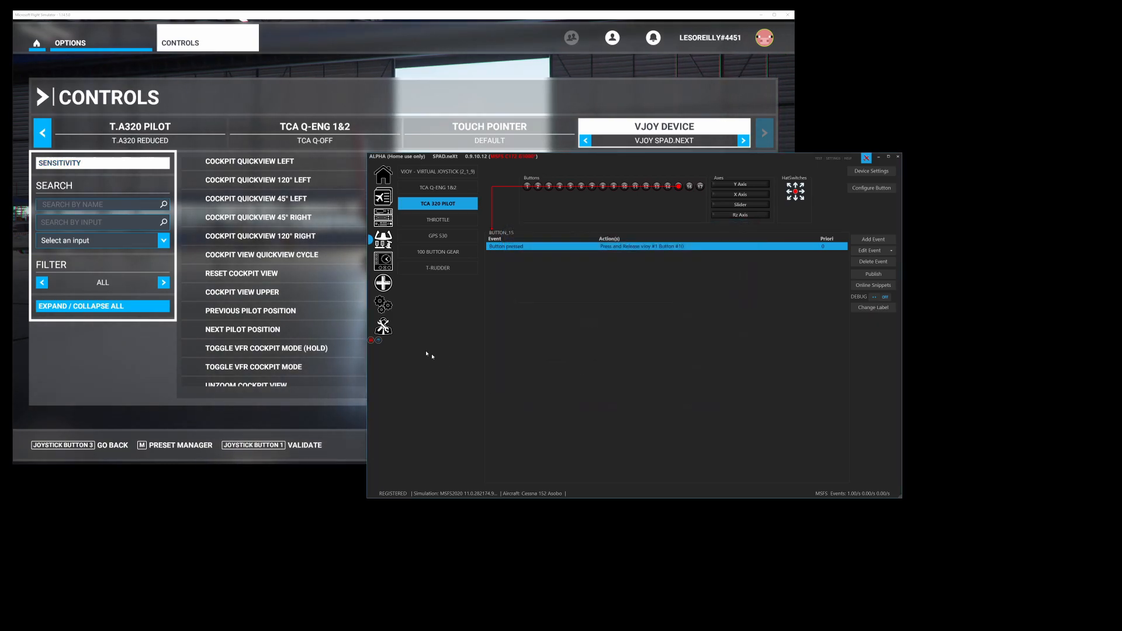
pyautogui.click(377, 341)
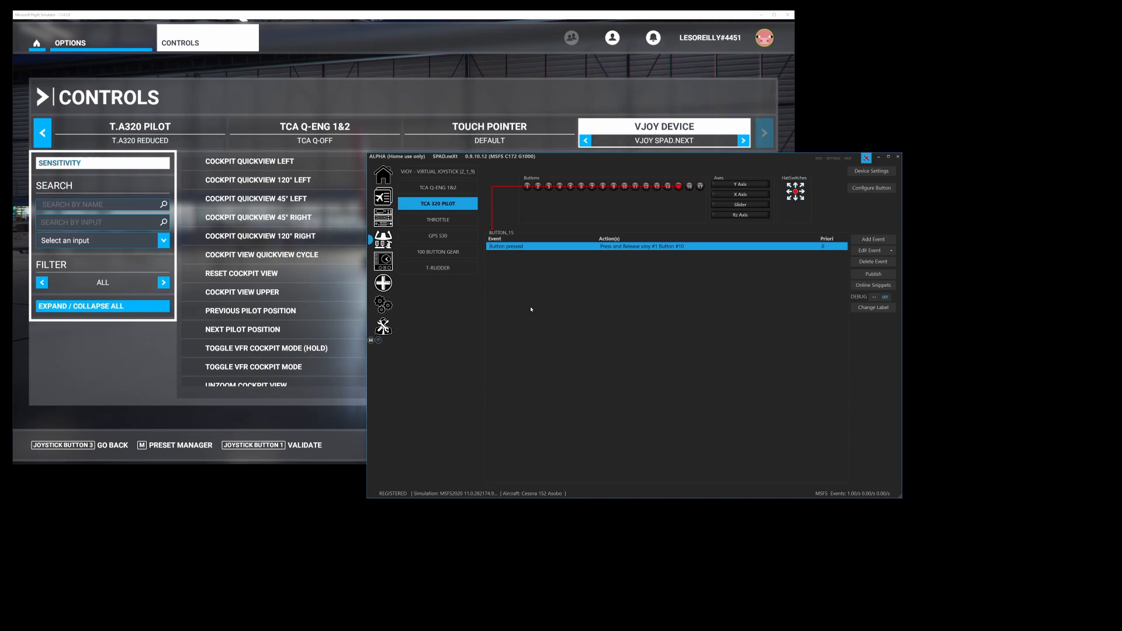
# - Paste the copied event onto BUTTON_8 and retarget its action to vJoy #1 Button #21 with mode Press and Release
pyautogui.click(891, 250)
pyautogui.click(908, 269)
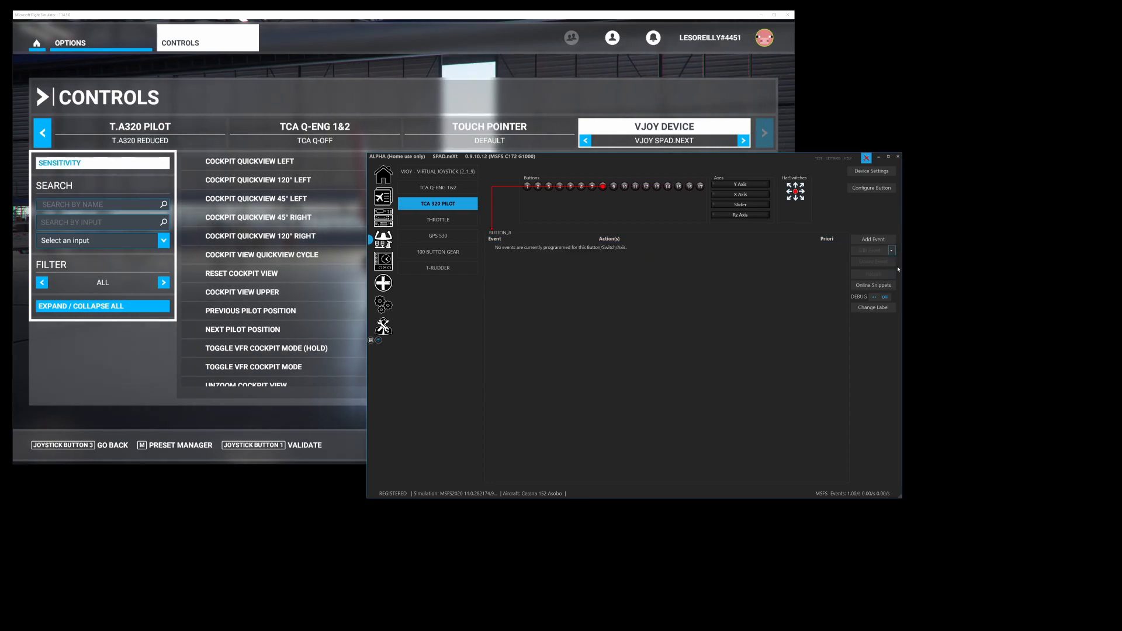
pyautogui.doubleClick(634, 248)
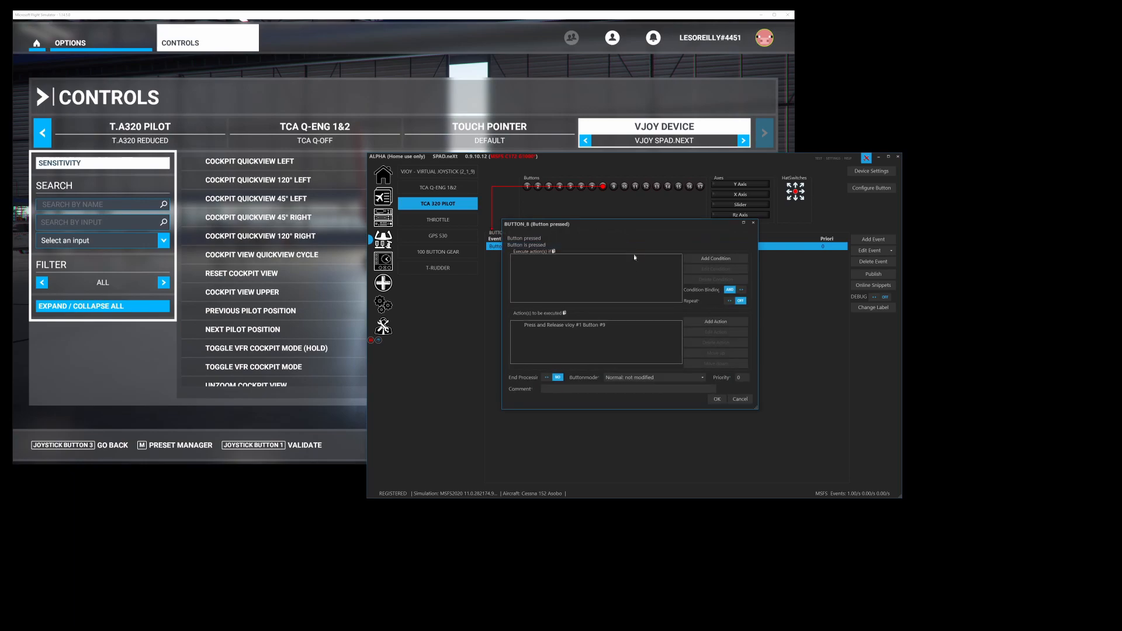
pyautogui.doubleClick(614, 325)
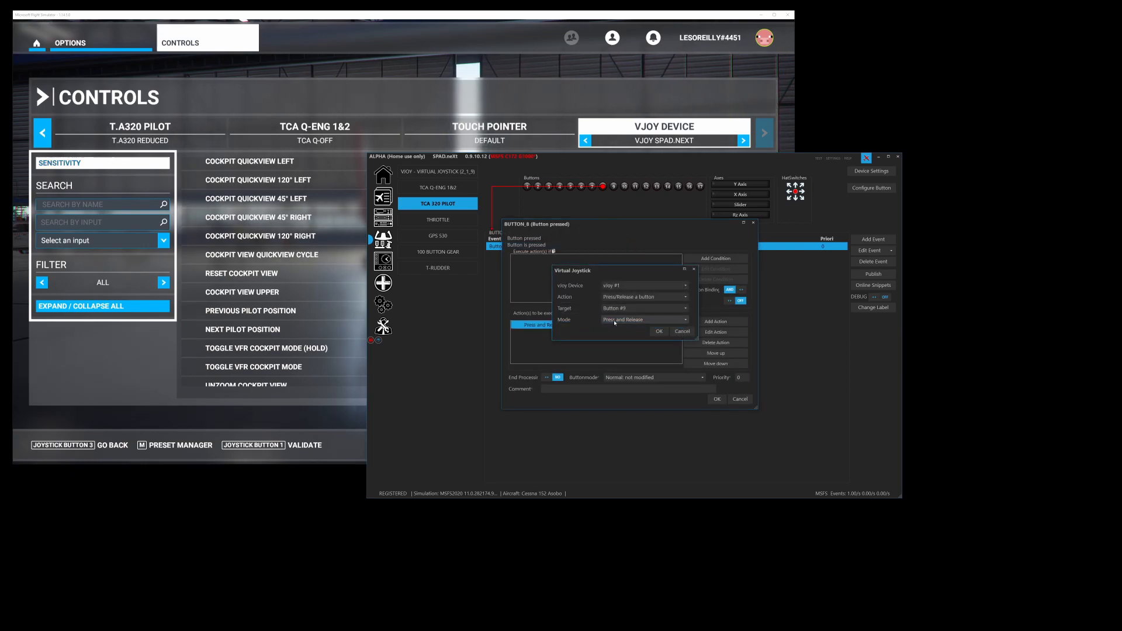
pyautogui.click(618, 309)
pyautogui.click(636, 405)
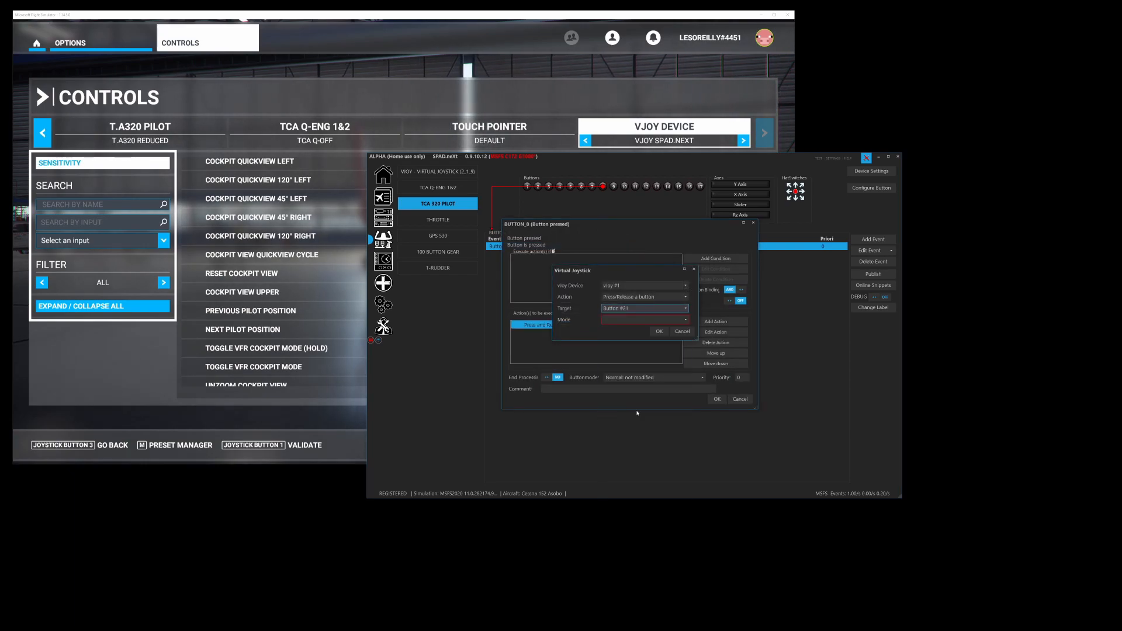
pyautogui.click(643, 320)
pyautogui.click(639, 339)
pyautogui.click(654, 332)
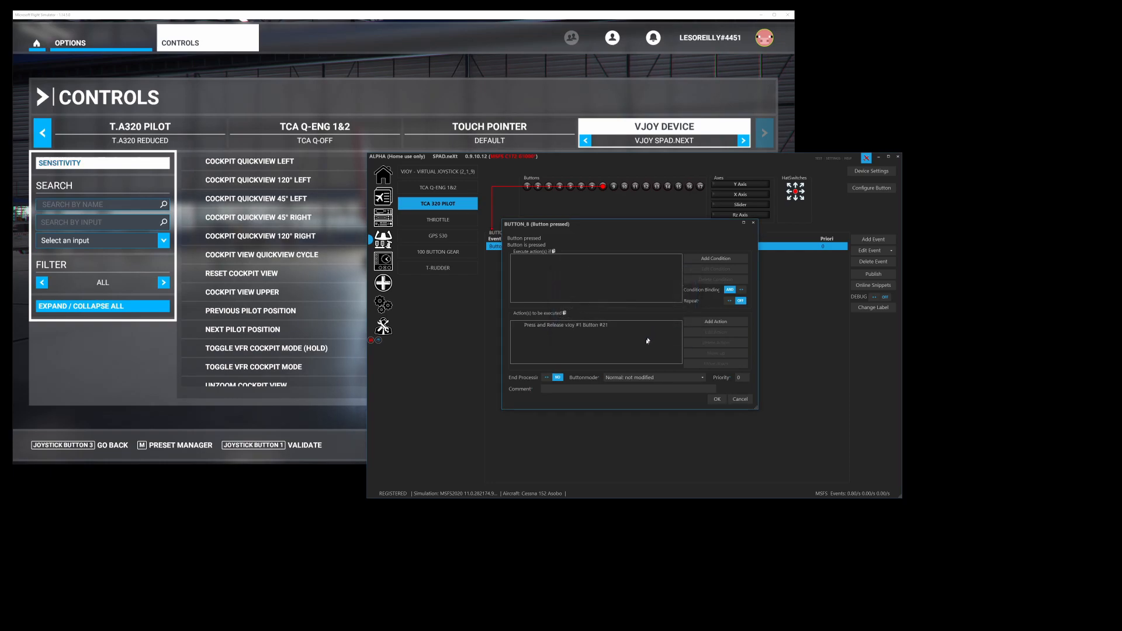
pyautogui.click(715, 399)
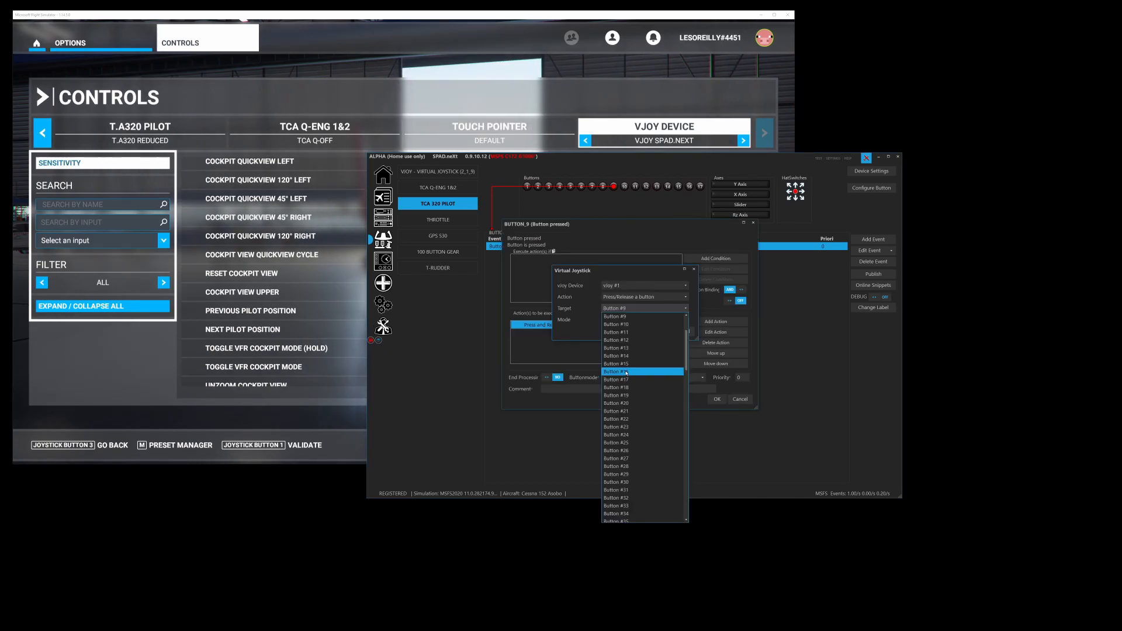
# - Retarget the BUTTON_9 event's action to vJoy #1 Button #18 with mode Press and Release, and save the profile
pyautogui.click(630, 388)
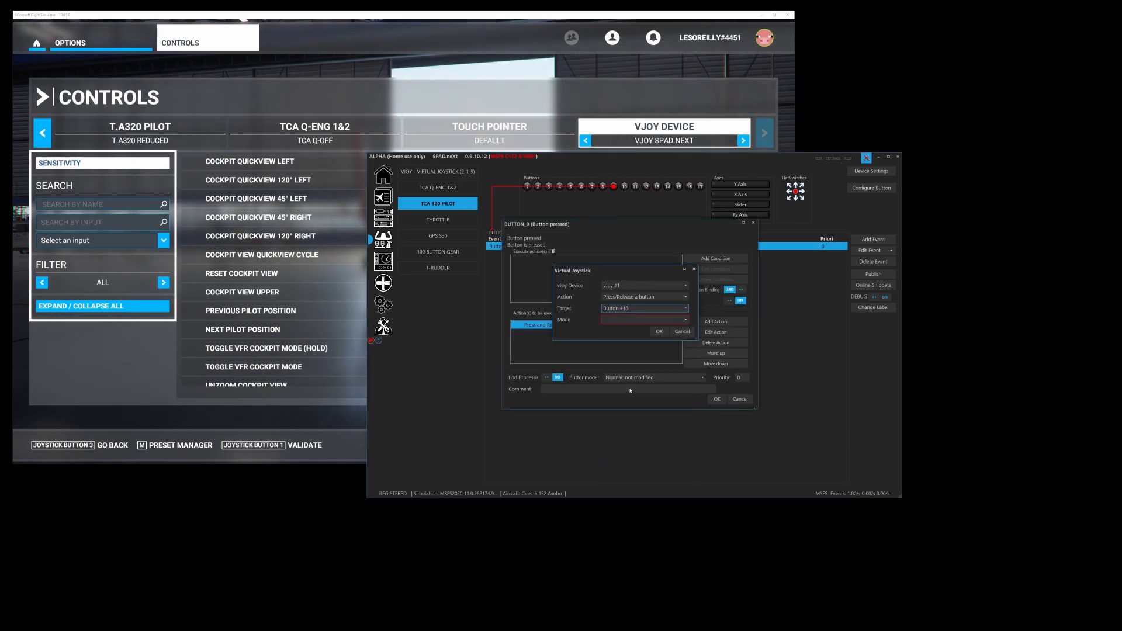
pyautogui.click(643, 319)
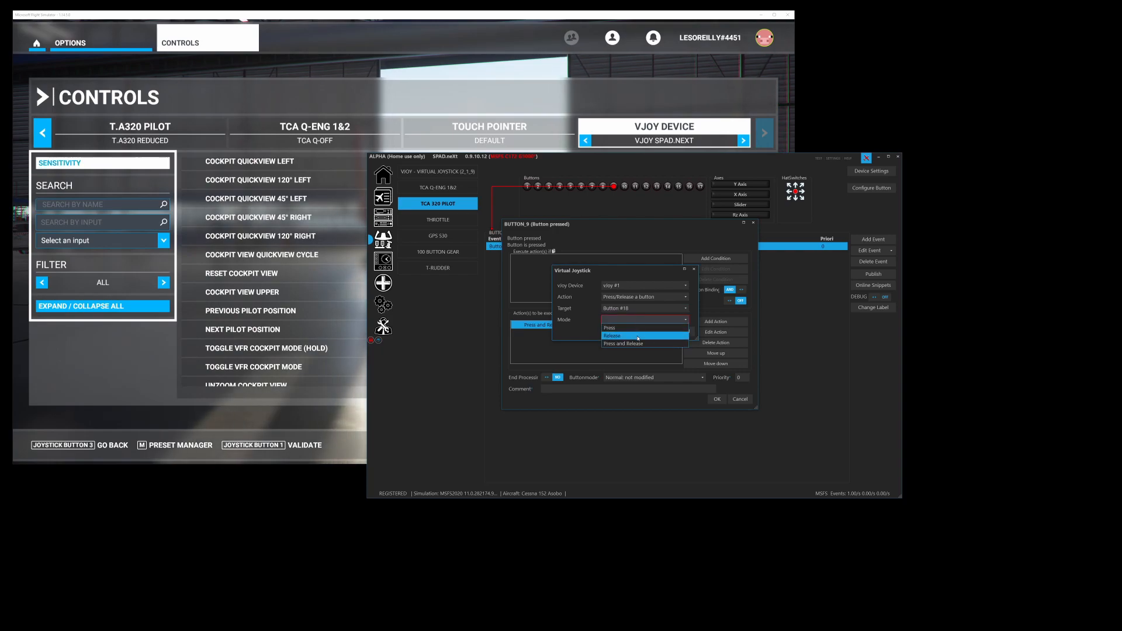
pyautogui.click(637, 343)
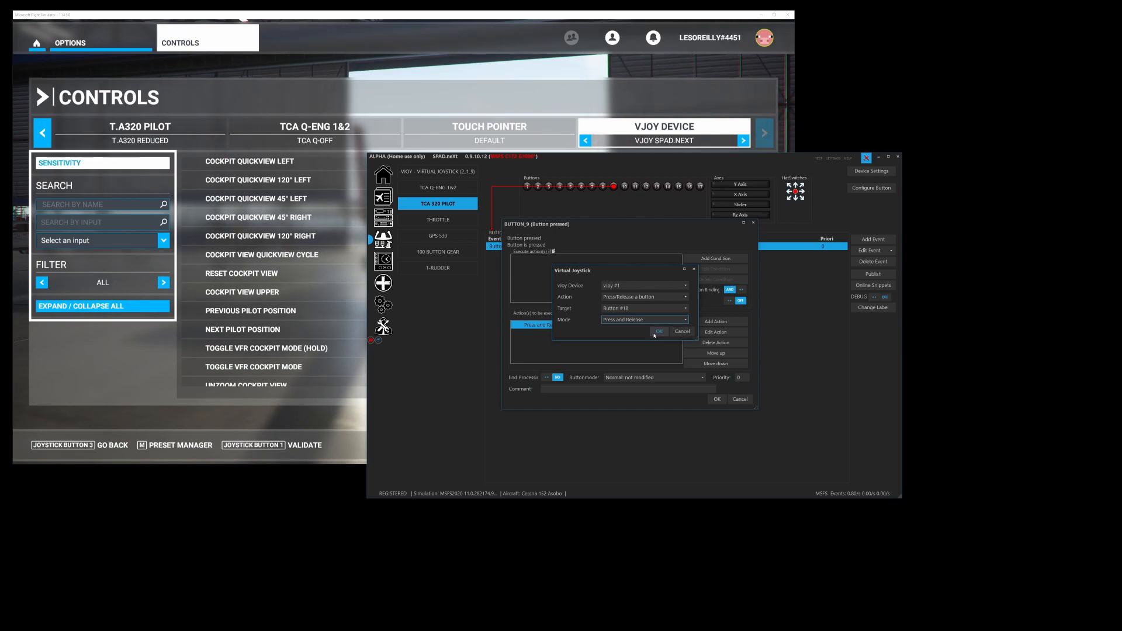
pyautogui.click(654, 333)
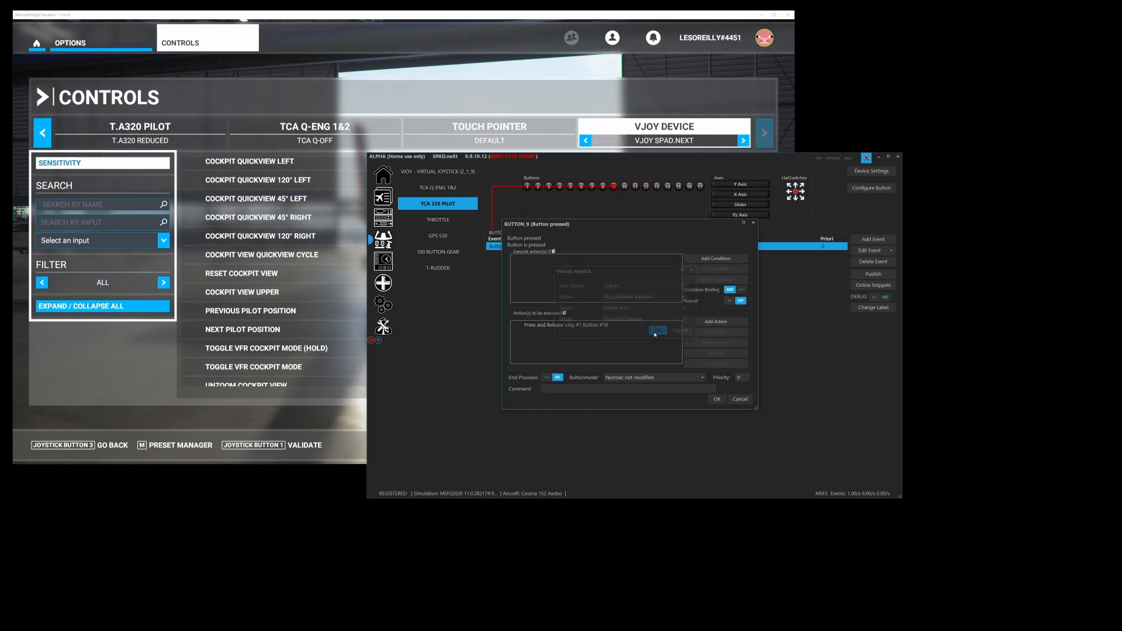
pyautogui.click(717, 399)
pyautogui.click(370, 342)
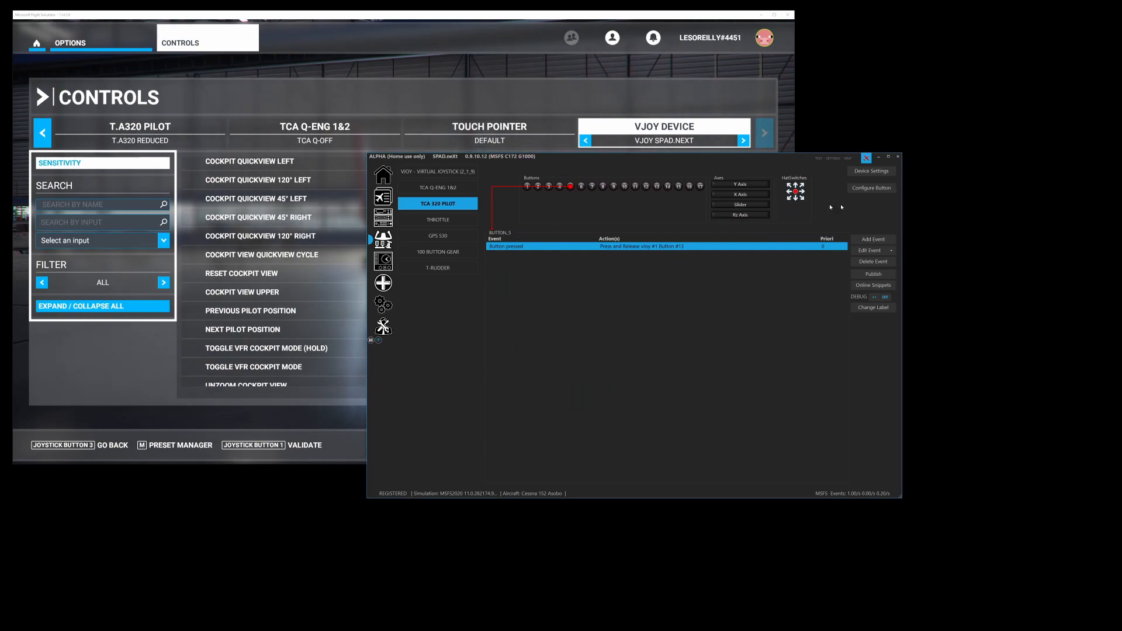
# - Create documentation for only this device, the TCA 320 Pilot
pyautogui.click(887, 175)
pyautogui.click(888, 208)
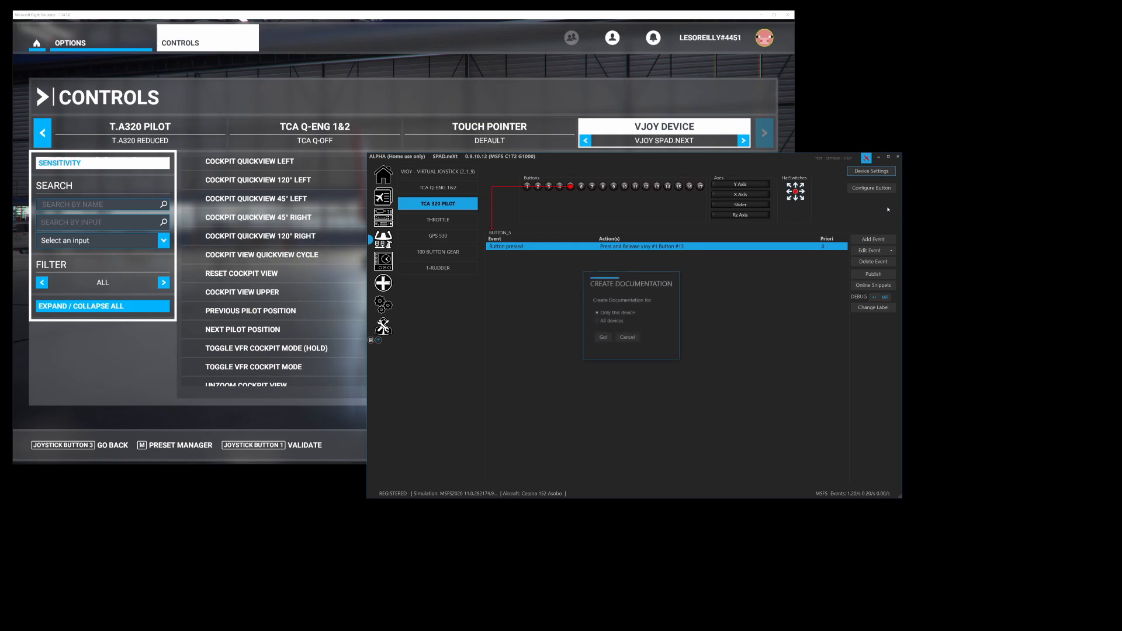
pyautogui.click(608, 339)
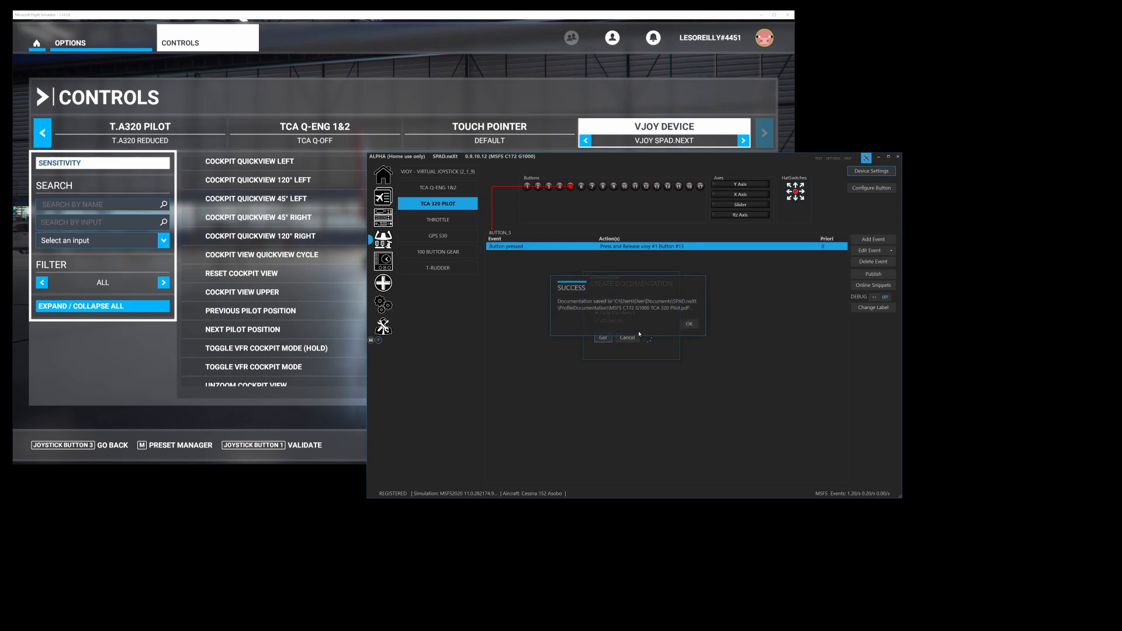
pyautogui.click(690, 325)
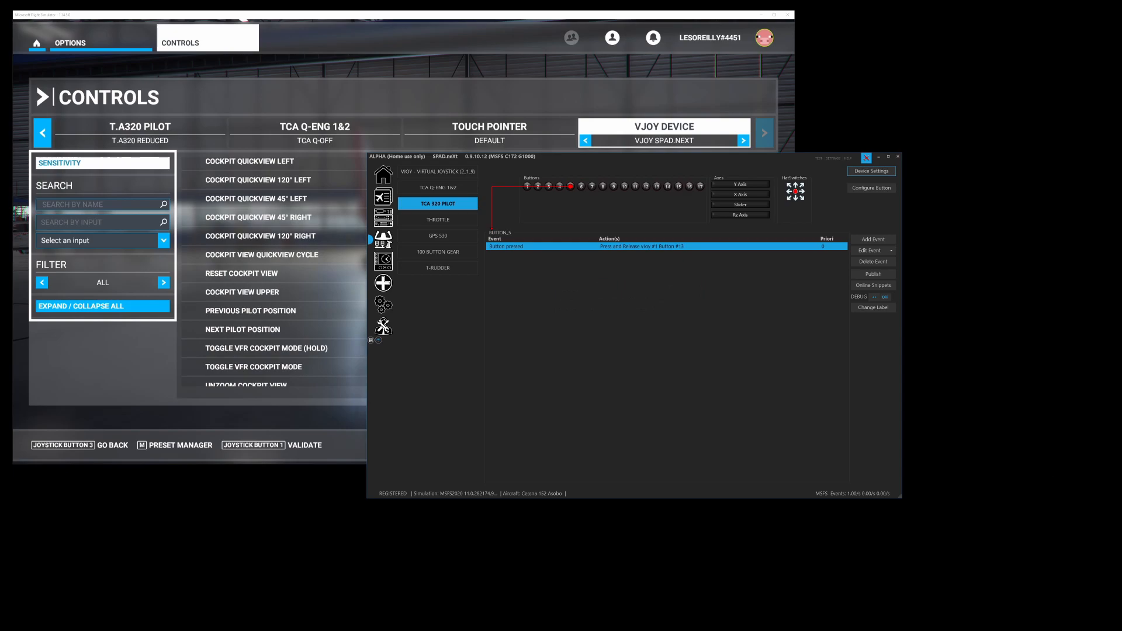
# - Enlarge the generated documentation PDF, examine the vJoy button assigned to each joystick button, and close the document
pyautogui.moveTo(827, 375); pyautogui.dragTo(406, 115)
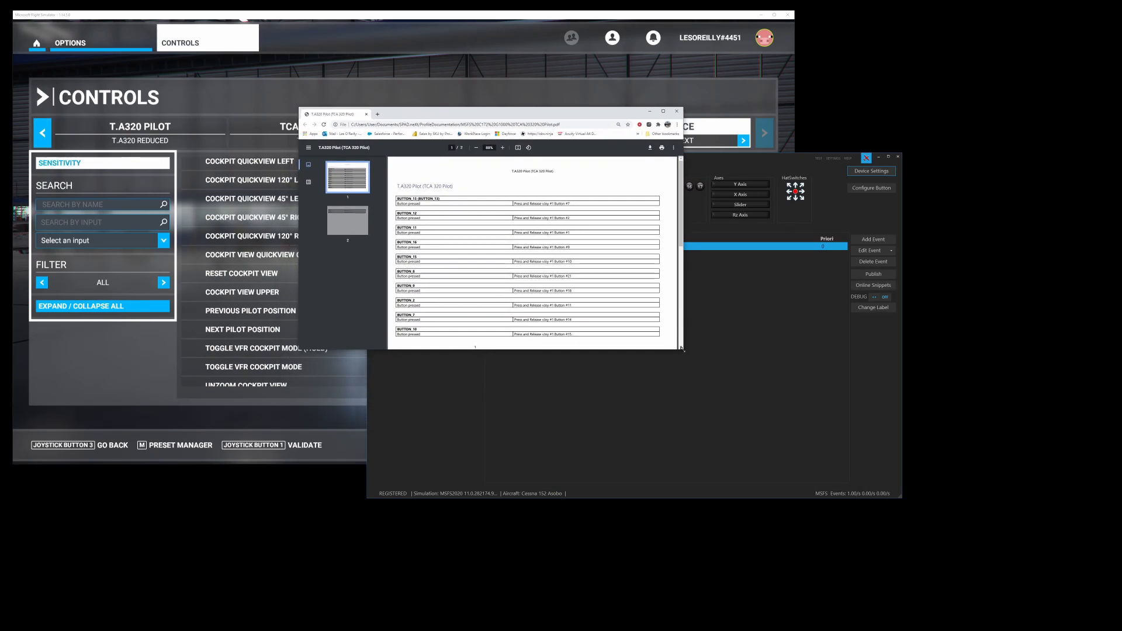
pyautogui.moveTo(683, 350); pyautogui.dragTo(874, 559)
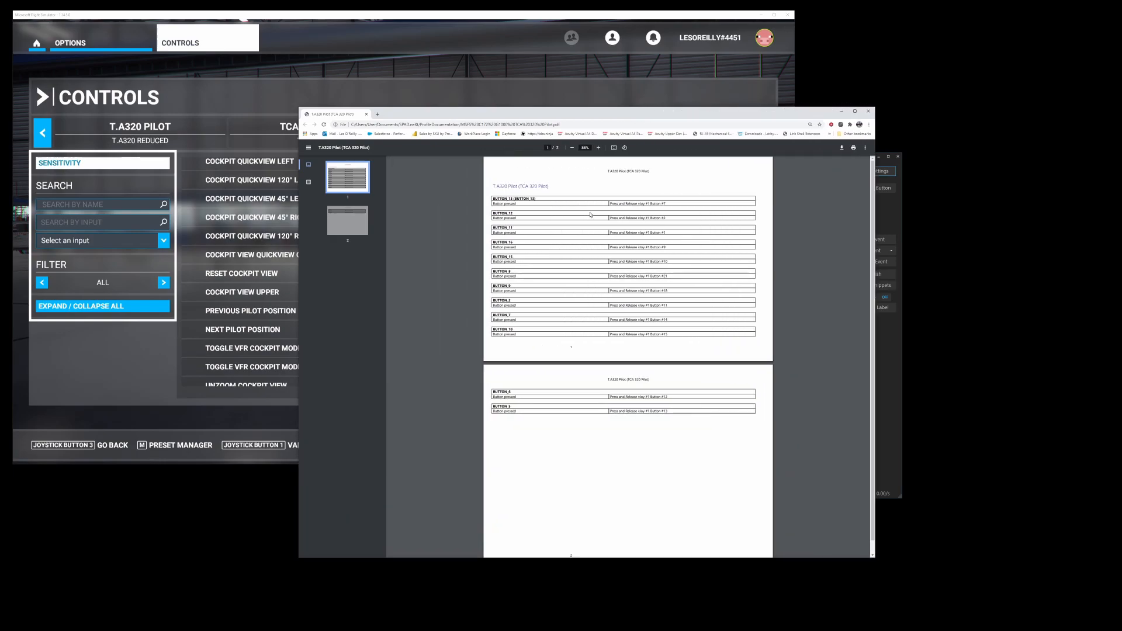
pyautogui.click(599, 148)
pyautogui.click(599, 148)
pyautogui.click(599, 148)
pyautogui.click(598, 148)
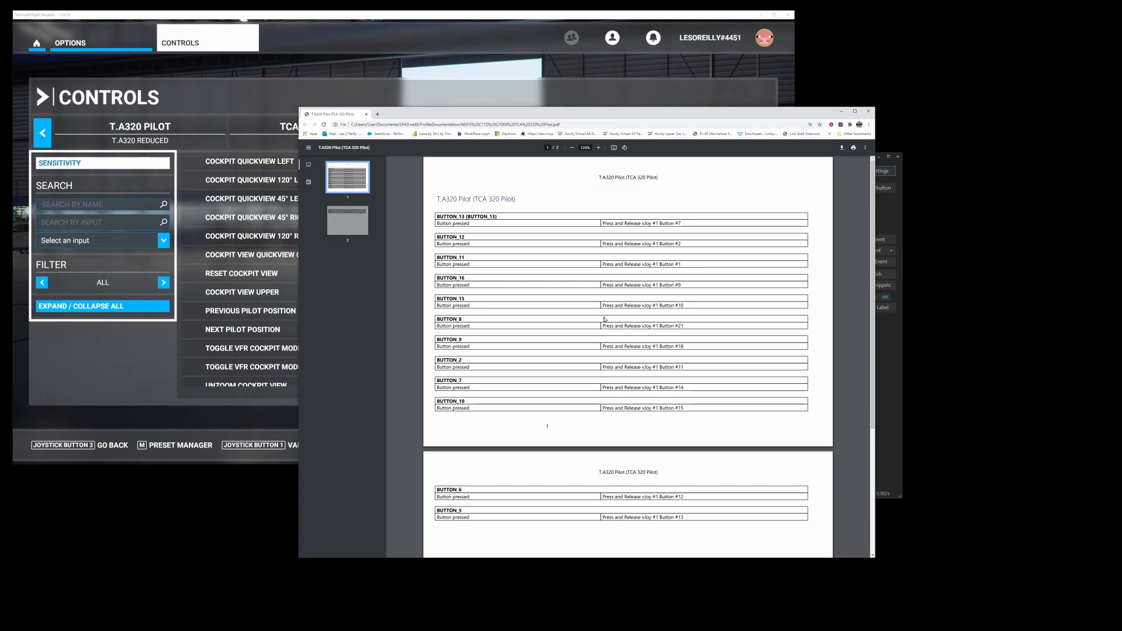
pyautogui.click(869, 111)
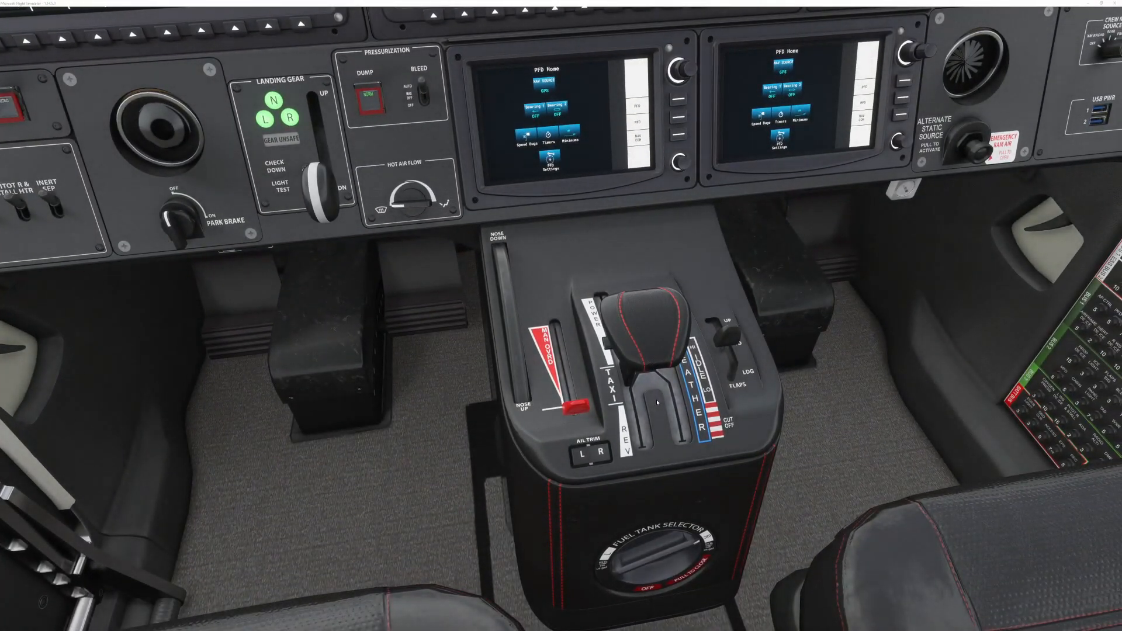
# - Test the camera assignments in the simulator by switching between the cockpit and external views
pyautogui.press('End')
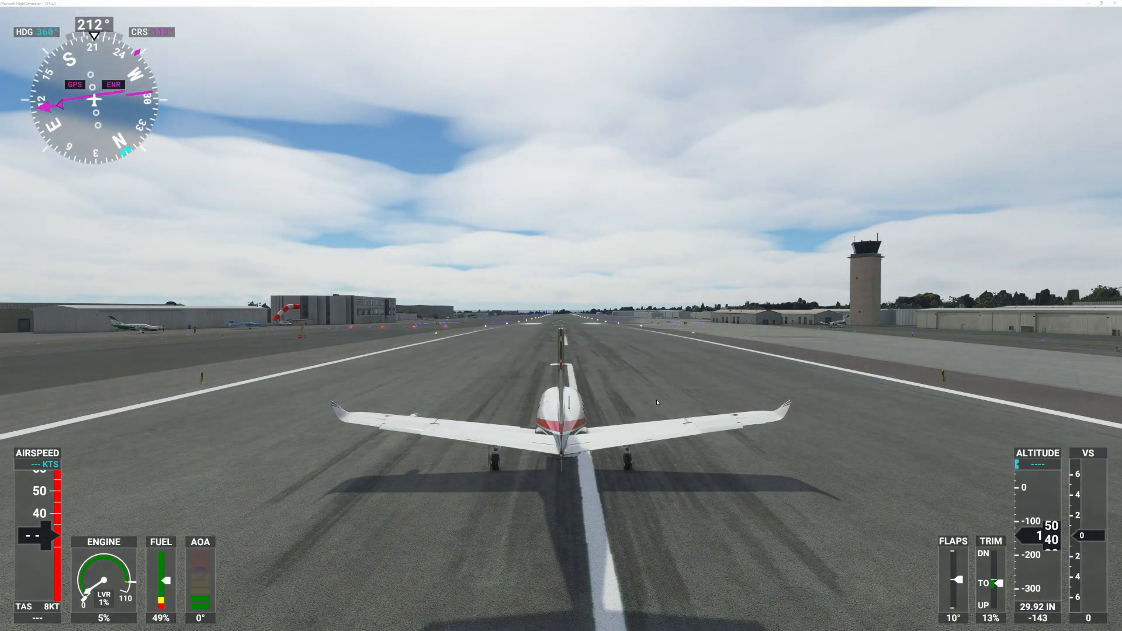
pyautogui.press('End')
pyautogui.press('End')
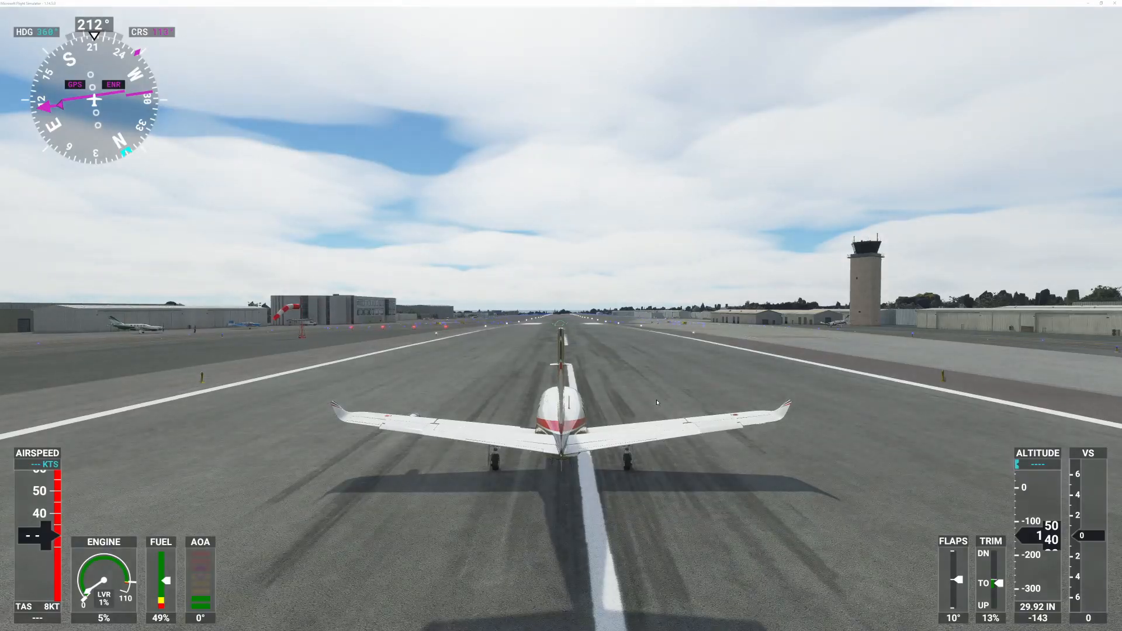
pyautogui.press('End')
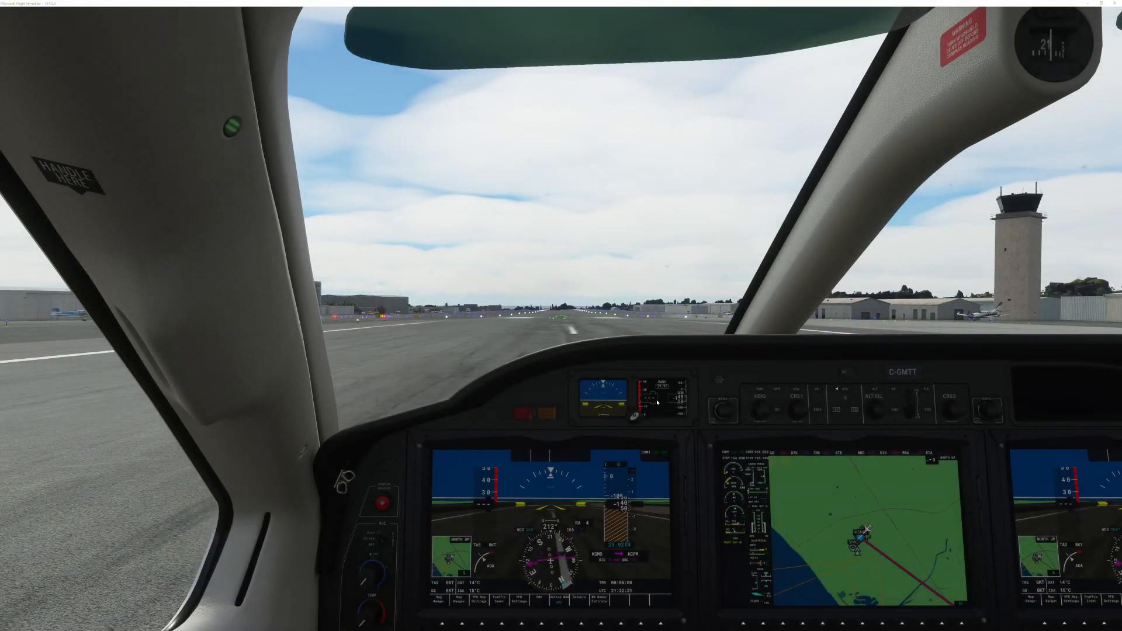
pyautogui.press('a')
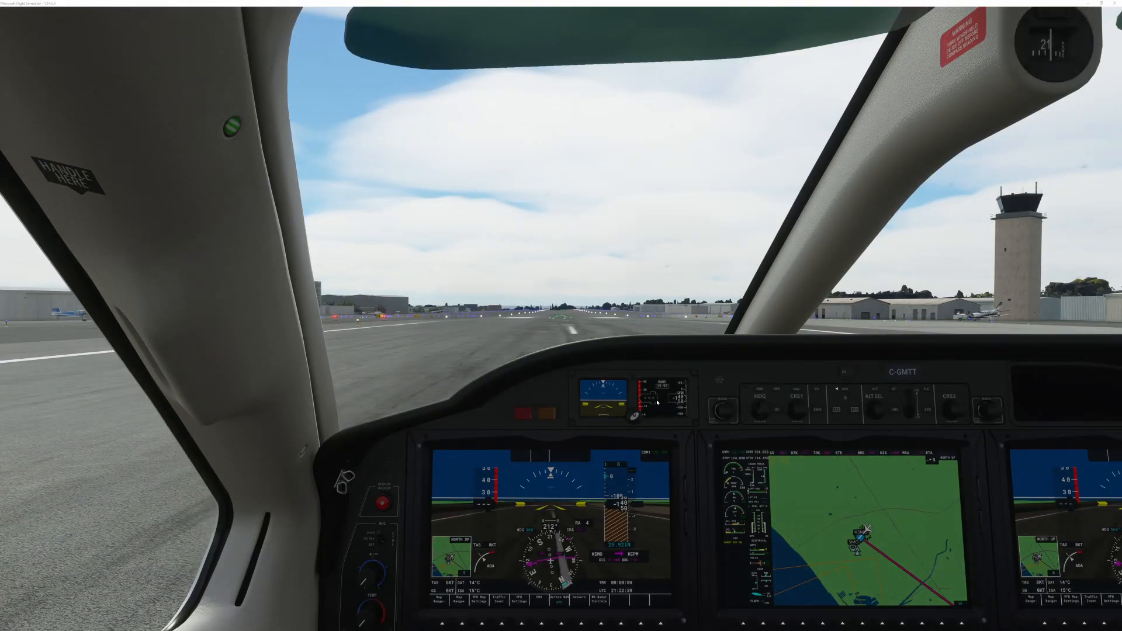
pyautogui.press('a')
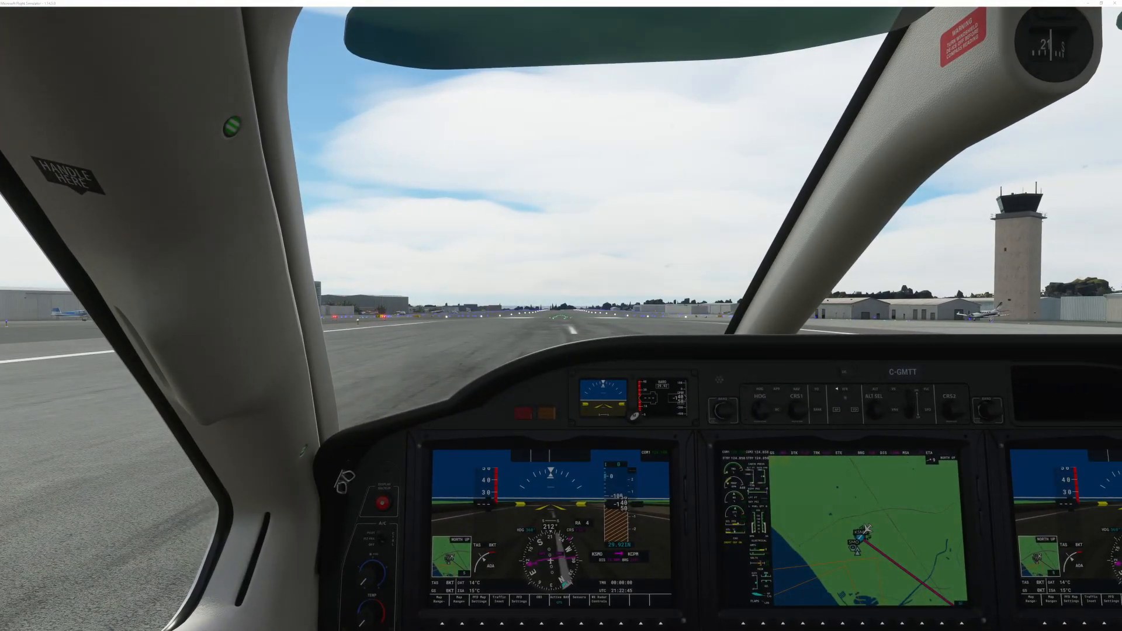
# - Switch to SPAD.neXt and set the mode of BUTTON_11's vJoy #1 Button #1 action to Press in its Button pressed event
pyautogui.hotkey('alt', 'Tab')
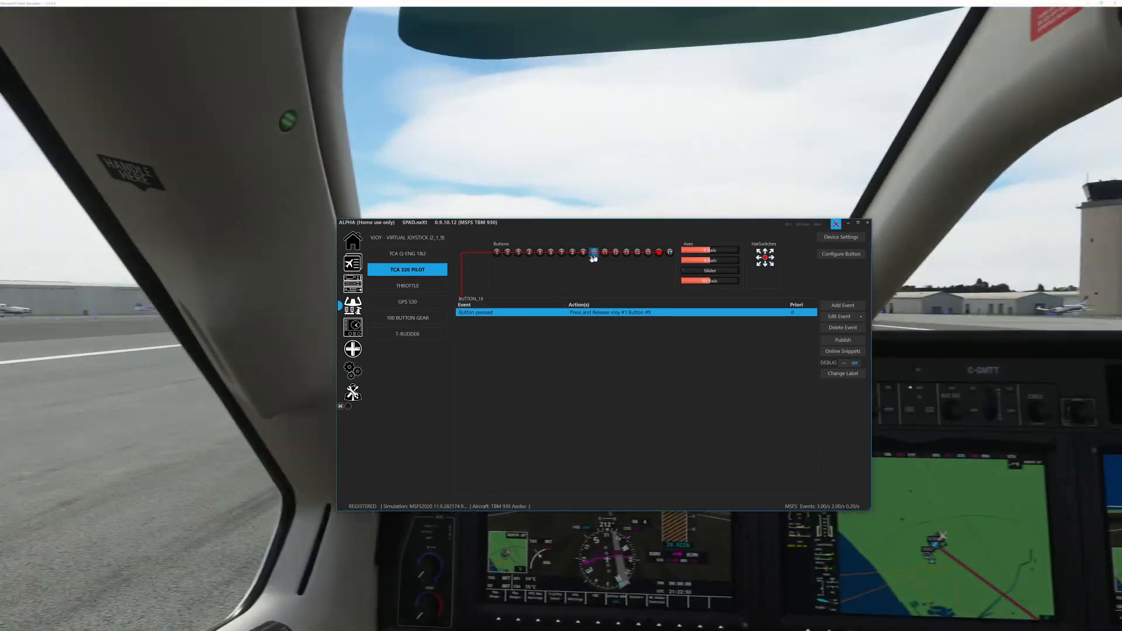
pyautogui.click(605, 254)
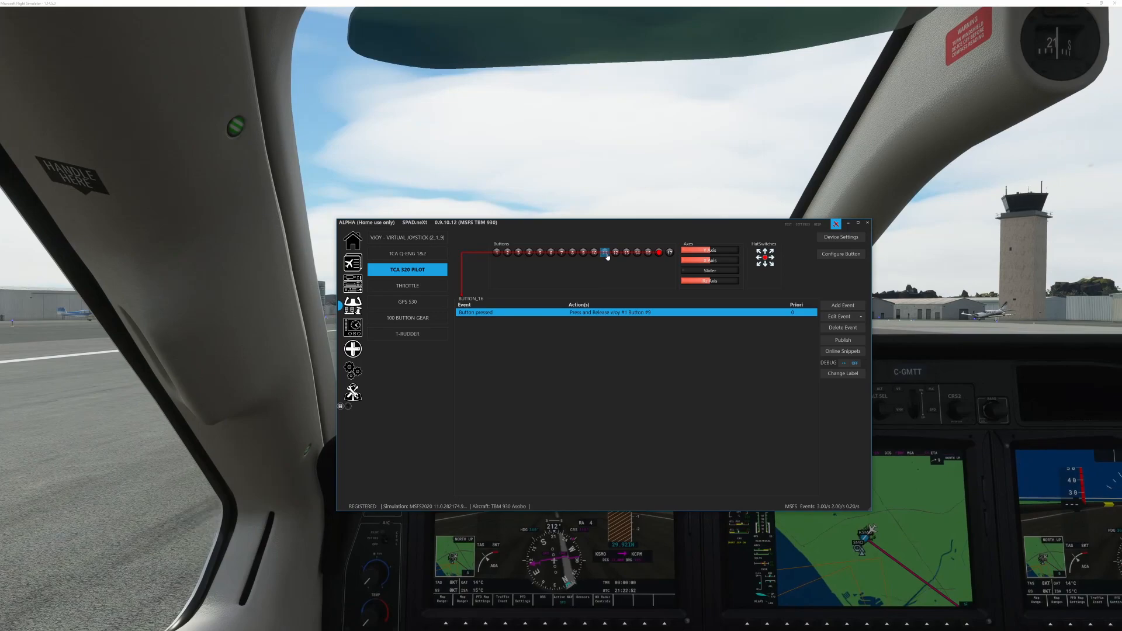
pyautogui.doubleClick(617, 313)
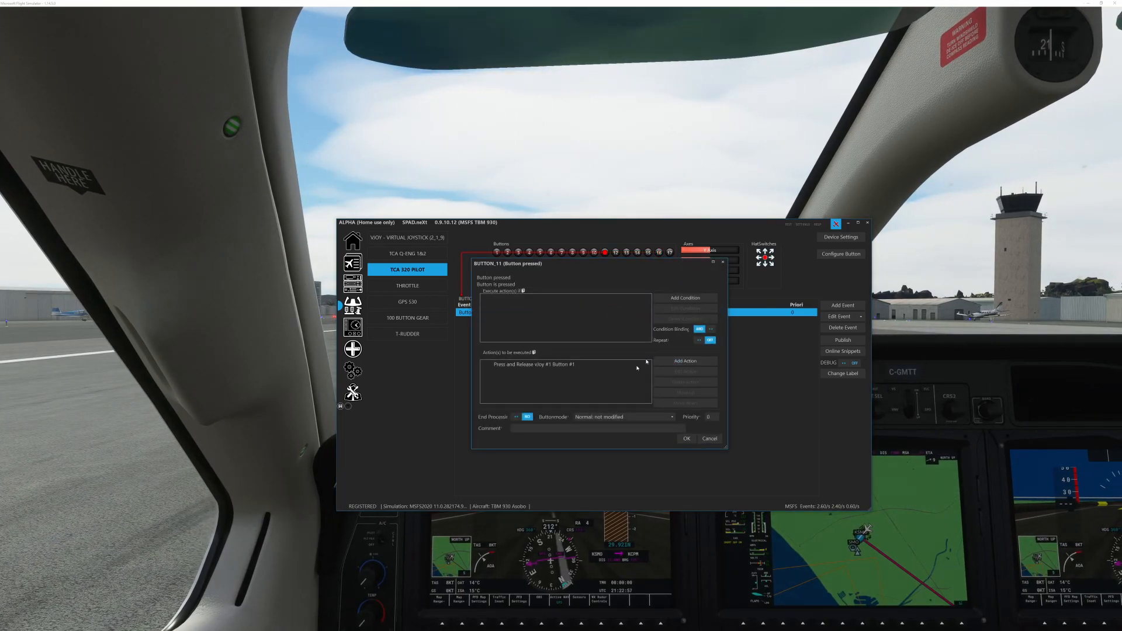
pyautogui.doubleClick(589, 364)
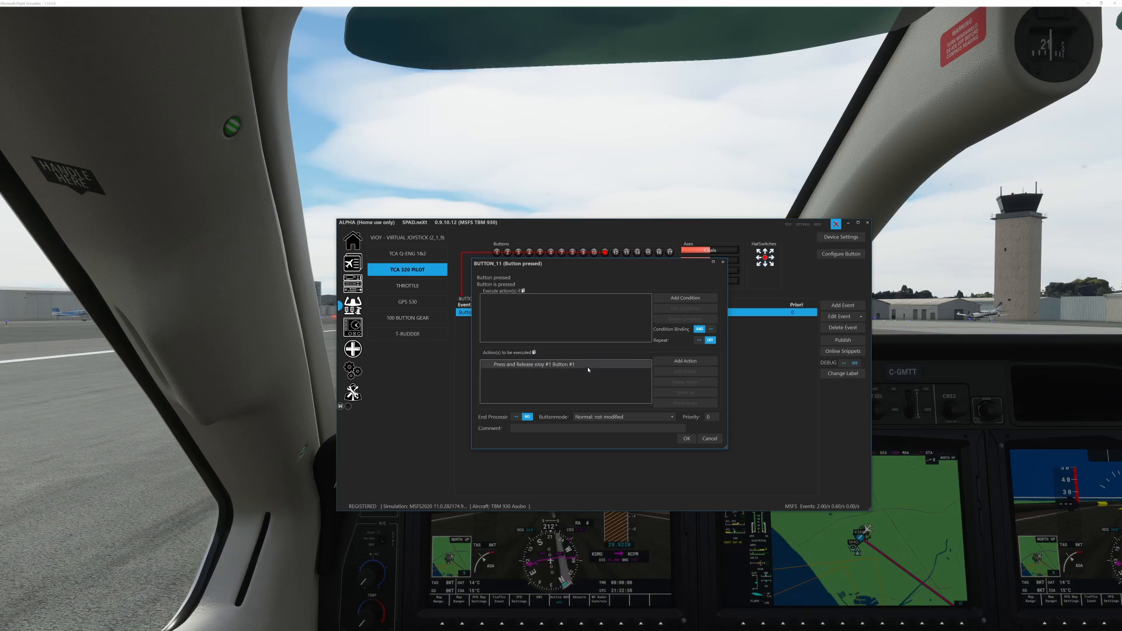
pyautogui.click(592, 360)
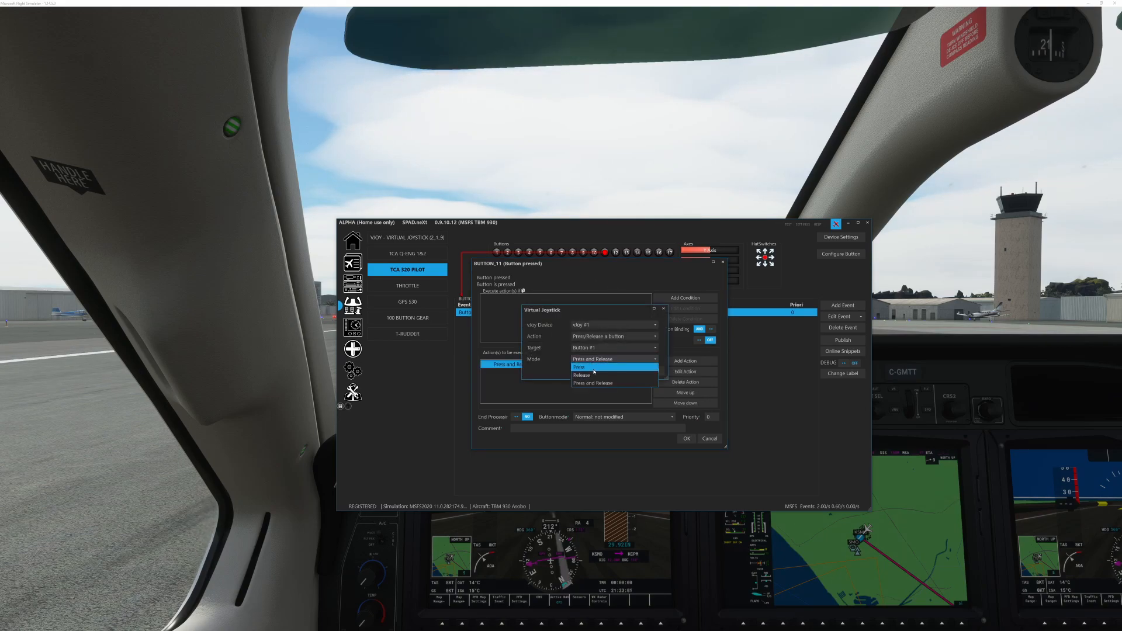
pyautogui.click(593, 368)
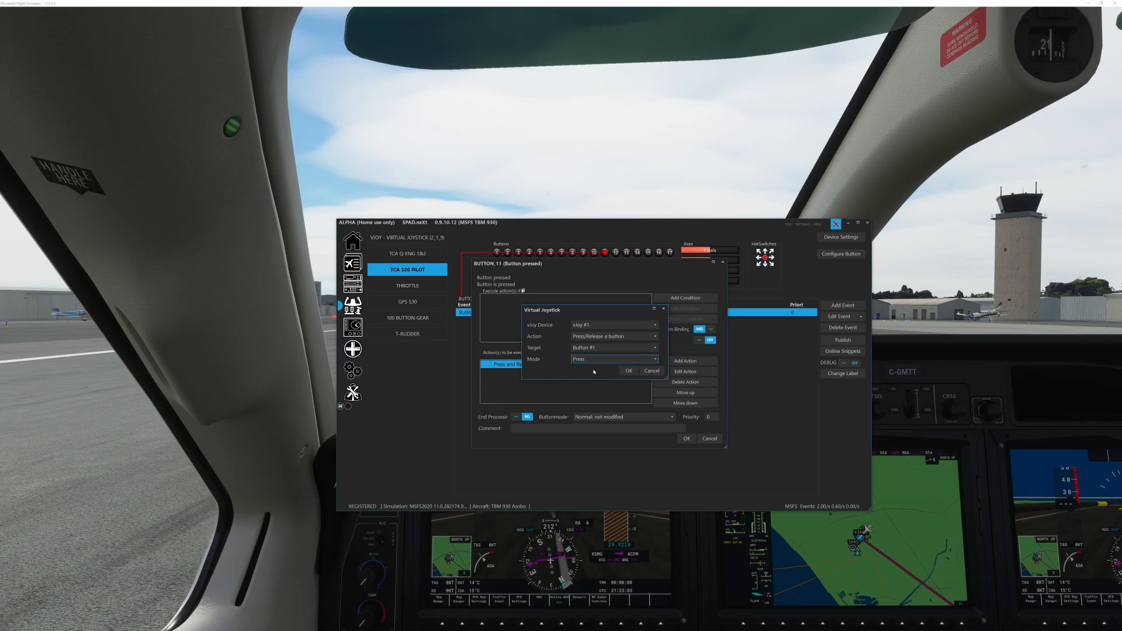
pyautogui.click(628, 370)
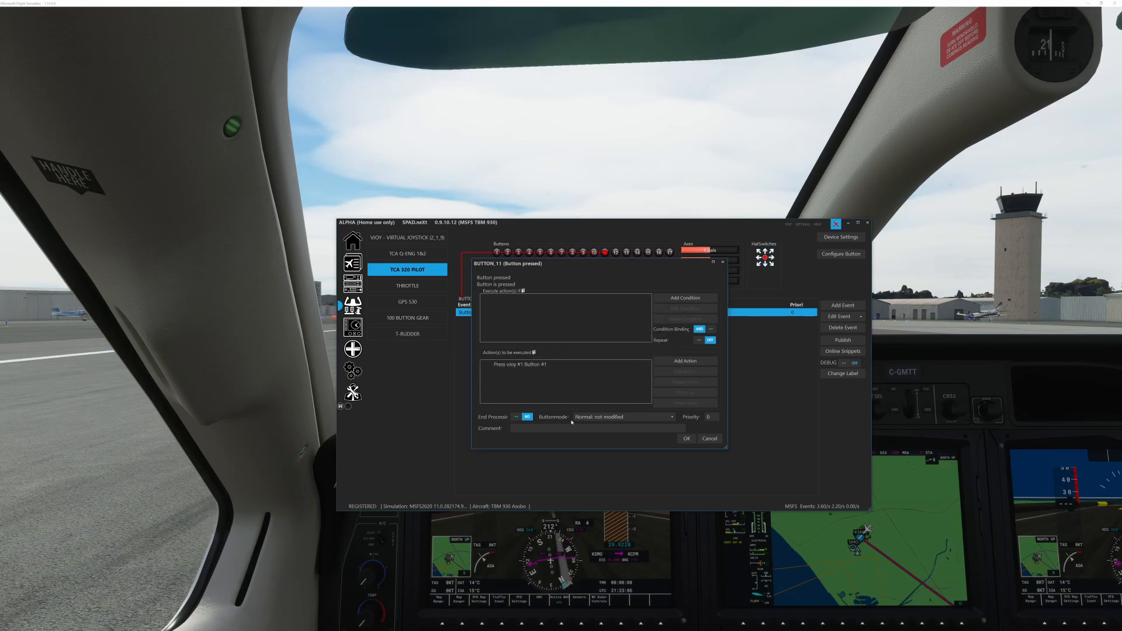
pyautogui.click(687, 439)
# - Add a Button released event to BUTTON_11 and start a Virtual Joystick action in it
pyautogui.click(851, 306)
pyautogui.click(825, 329)
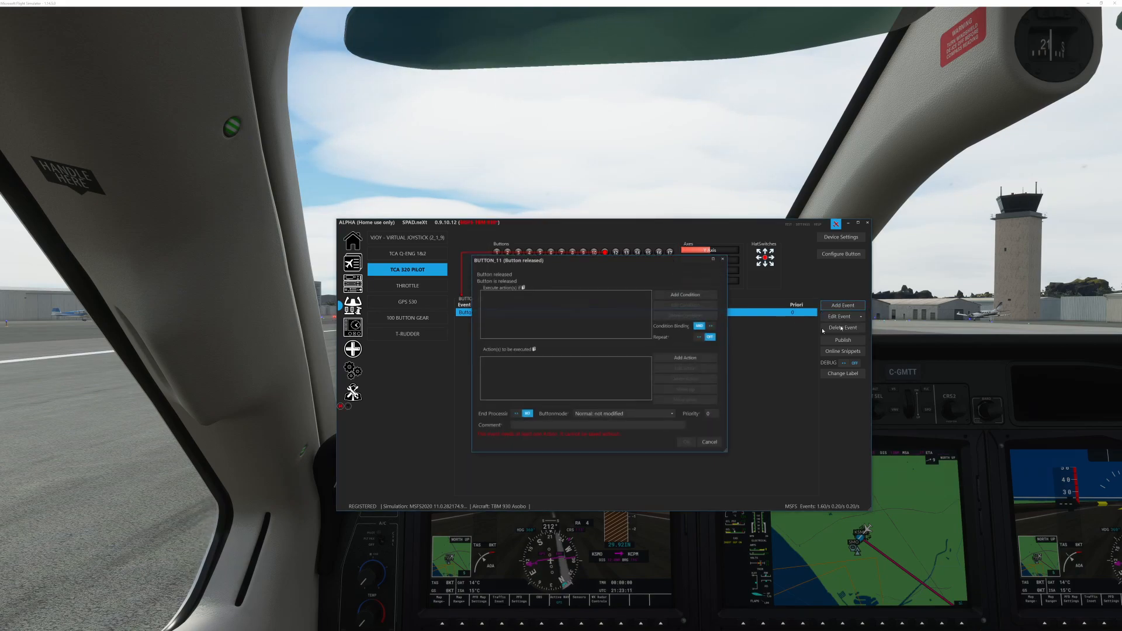
pyautogui.click(673, 358)
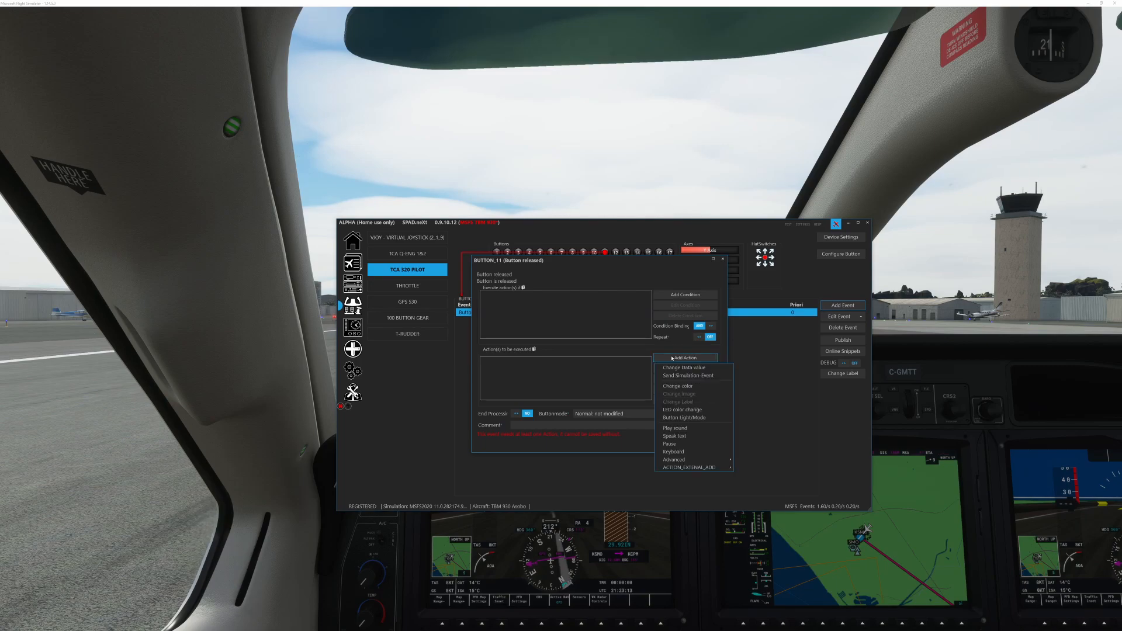
pyautogui.moveTo(719, 460)
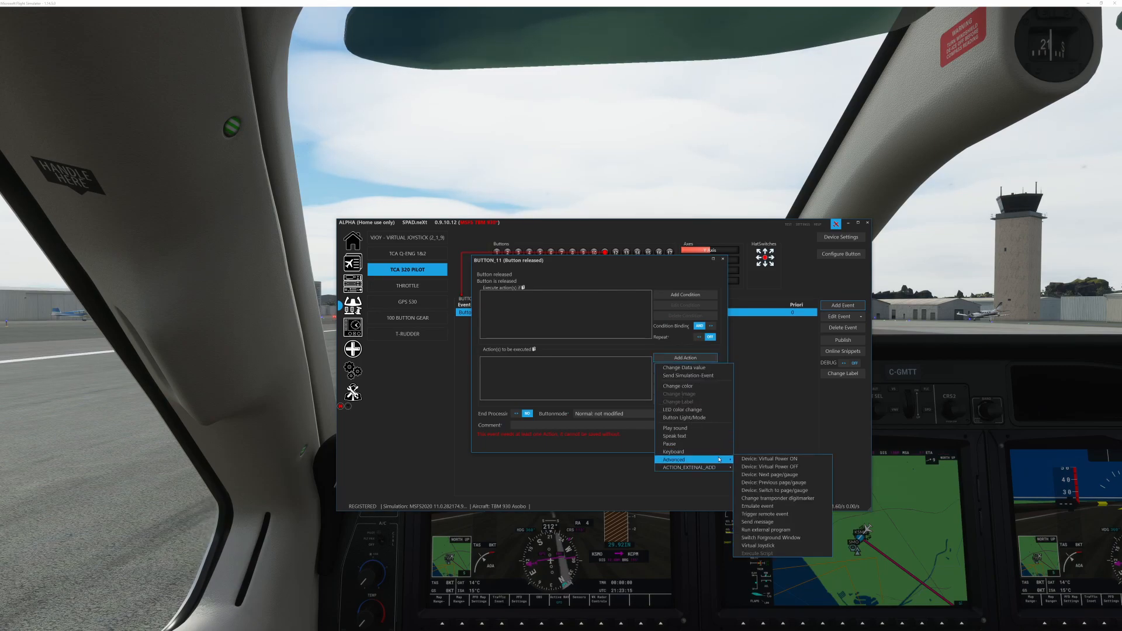
pyautogui.click(758, 545)
# - Configure the released event's action as Press/Release a button on vJoy #1, target Button #1, mode Release, and accept the event
pyautogui.click(634, 341)
pyautogui.click(622, 342)
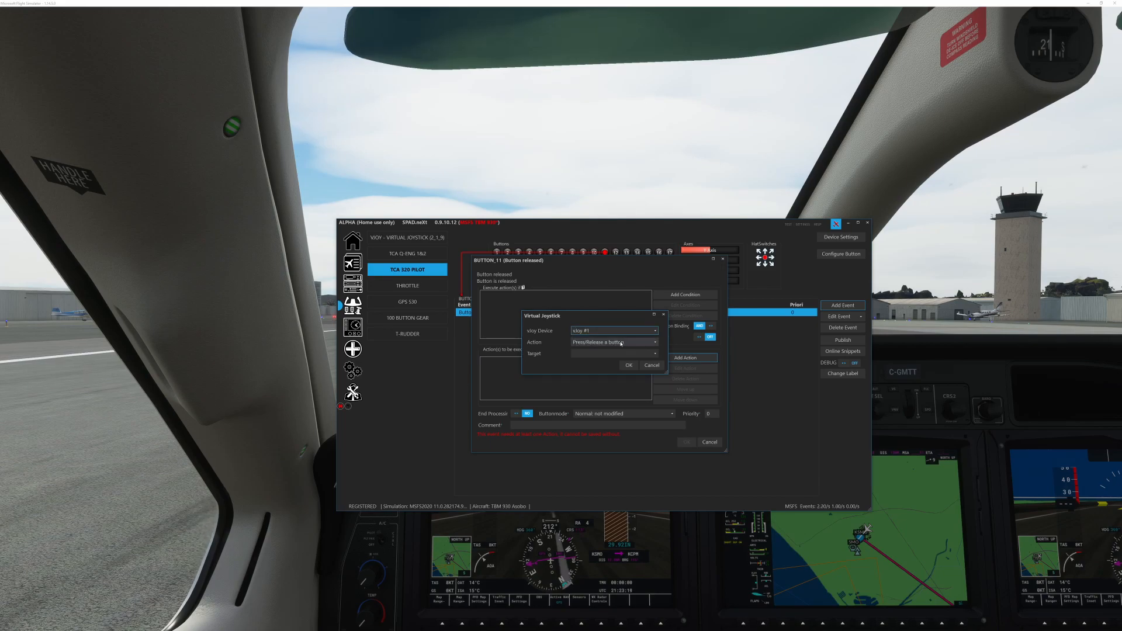
pyautogui.click(620, 342)
pyautogui.click(619, 351)
pyautogui.click(619, 353)
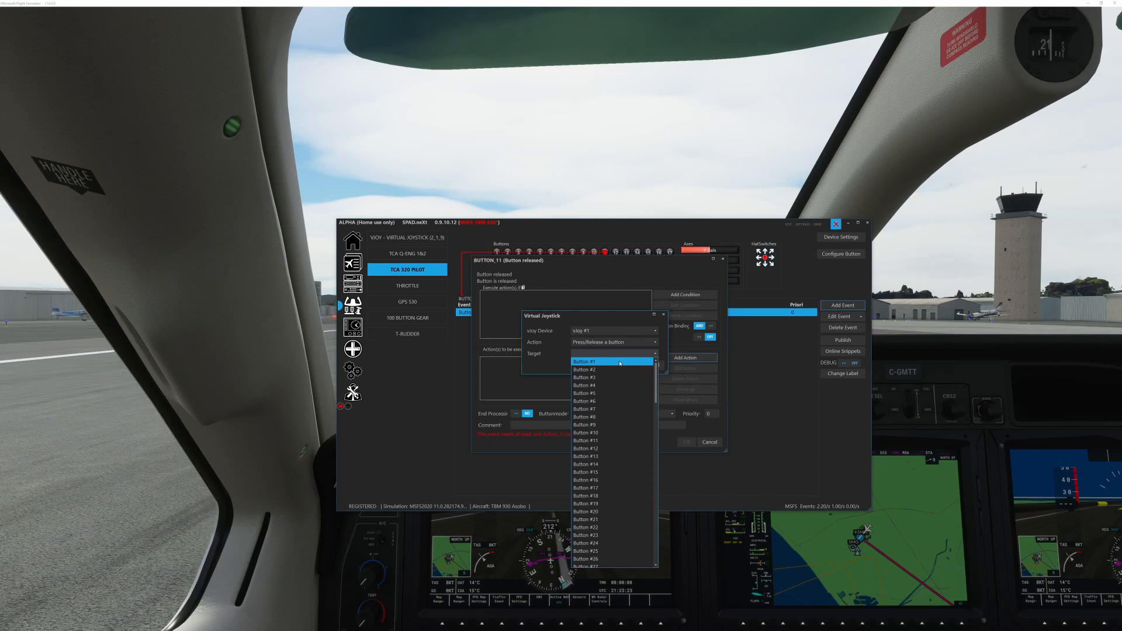
pyautogui.click(620, 362)
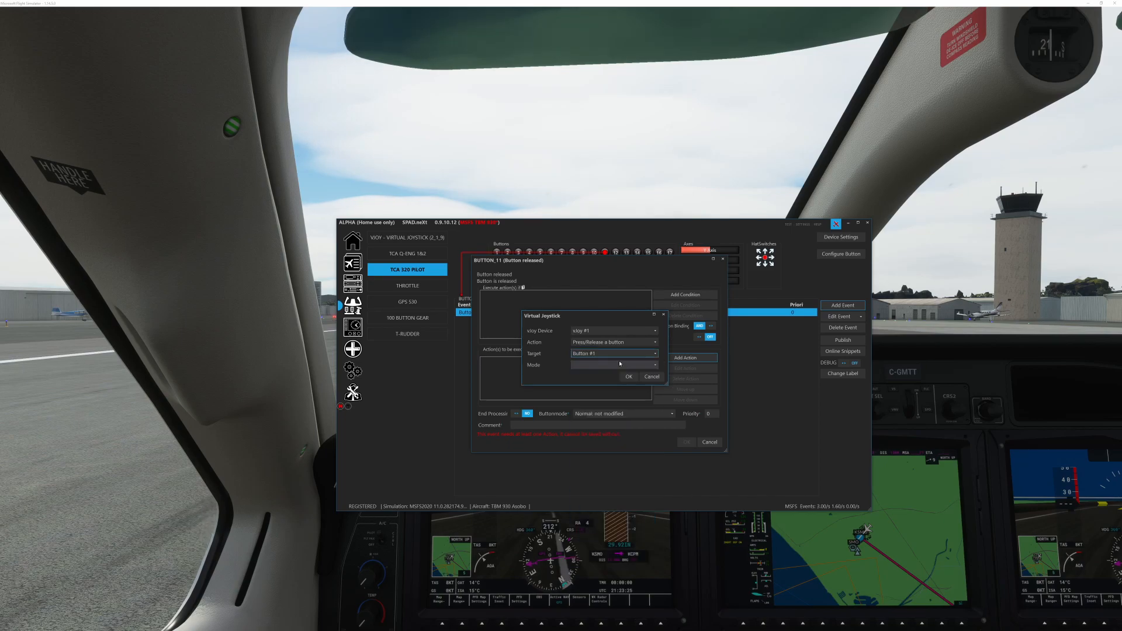
pyautogui.click(612, 363)
pyautogui.click(611, 389)
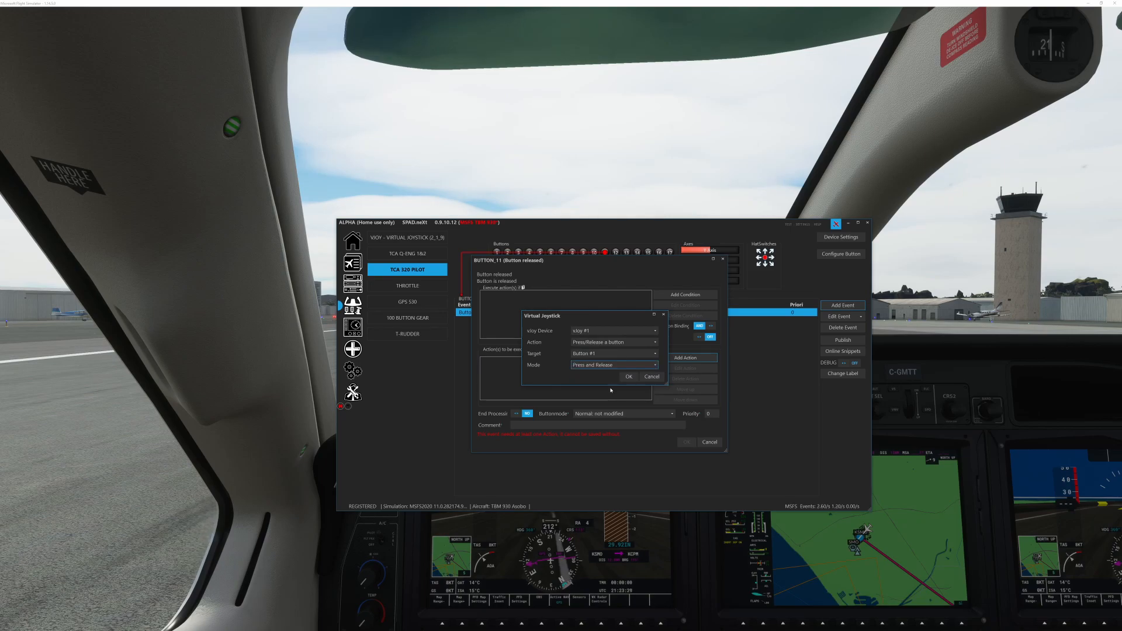
pyautogui.click(611, 366)
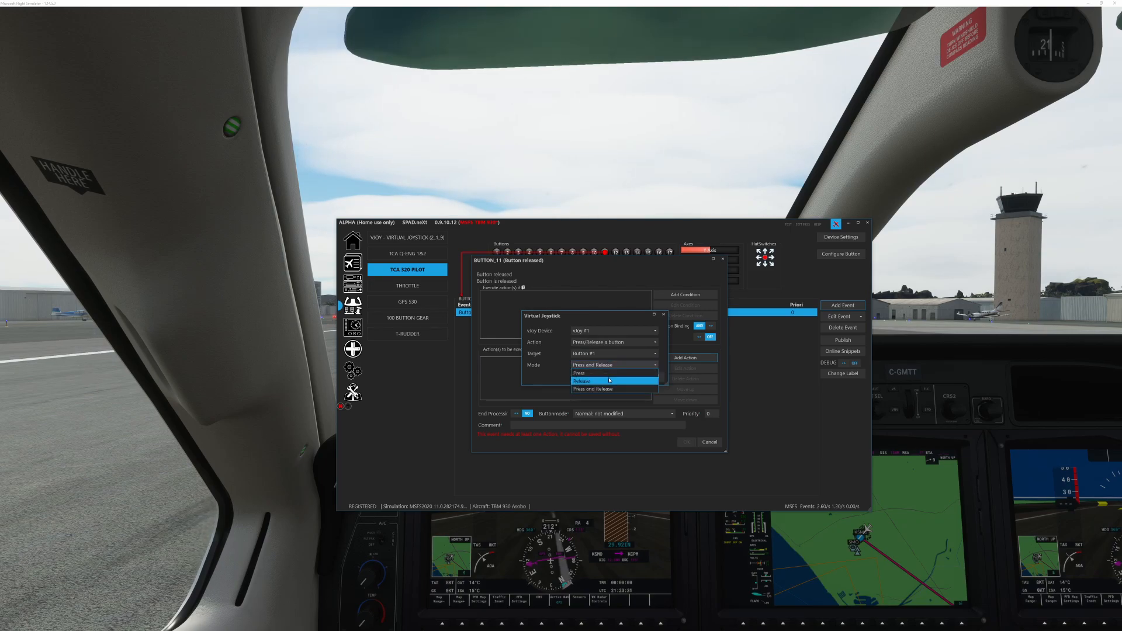
pyautogui.click(609, 380)
pyautogui.click(629, 378)
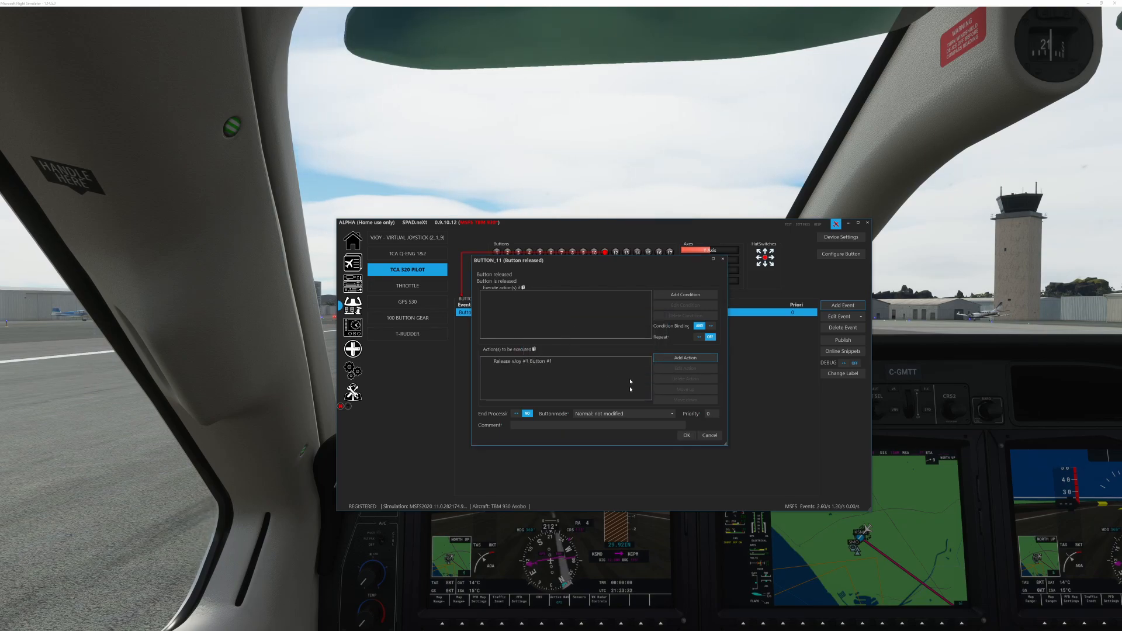
pyautogui.click(687, 436)
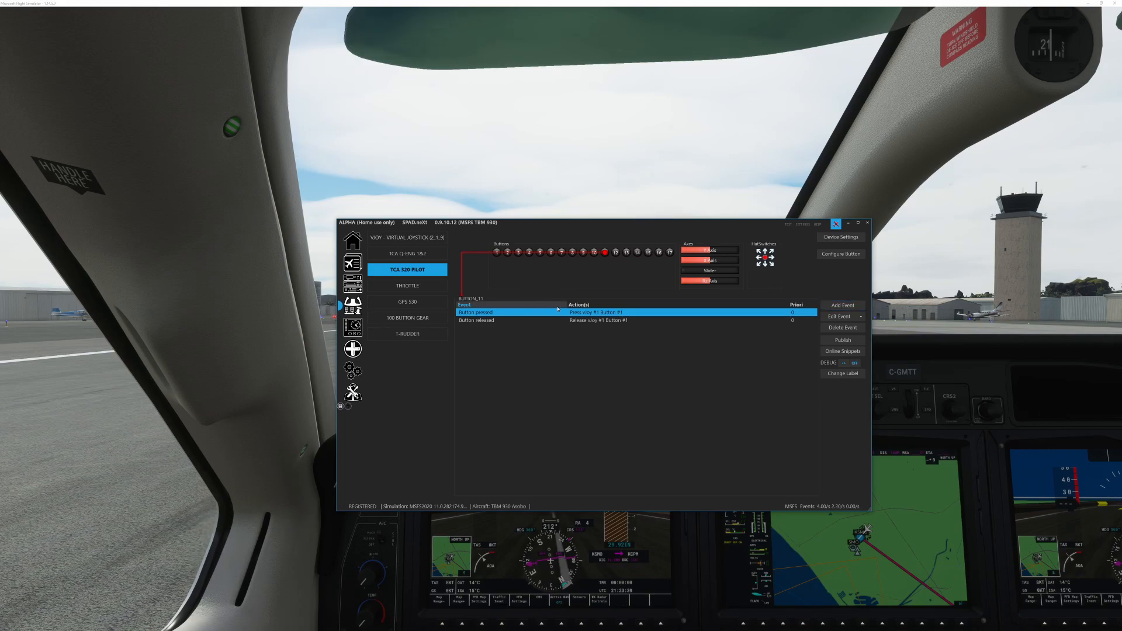
# - Move the SPAD.neXt window out of the simulator view and test the side quick view by holding and releasing BUTTON_11
pyautogui.moveTo(613, 225); pyautogui.dragTo(1121, 303)
pyautogui.moveTo(1121, 342); pyautogui.dragTo(1121, 351)
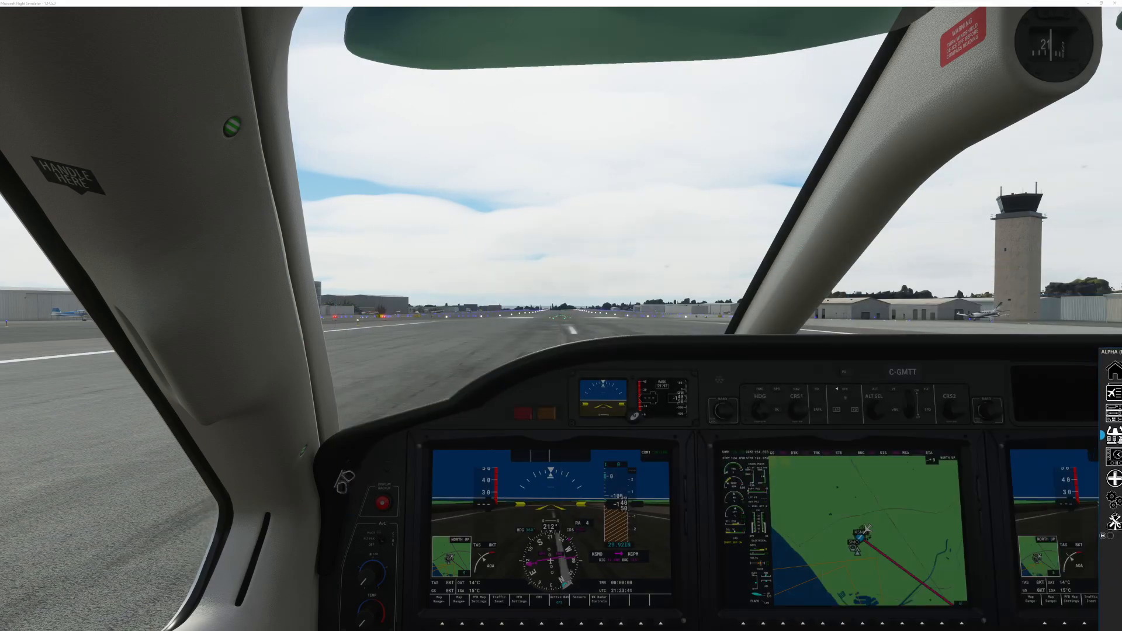
pyautogui.hotkey('alt', '2')
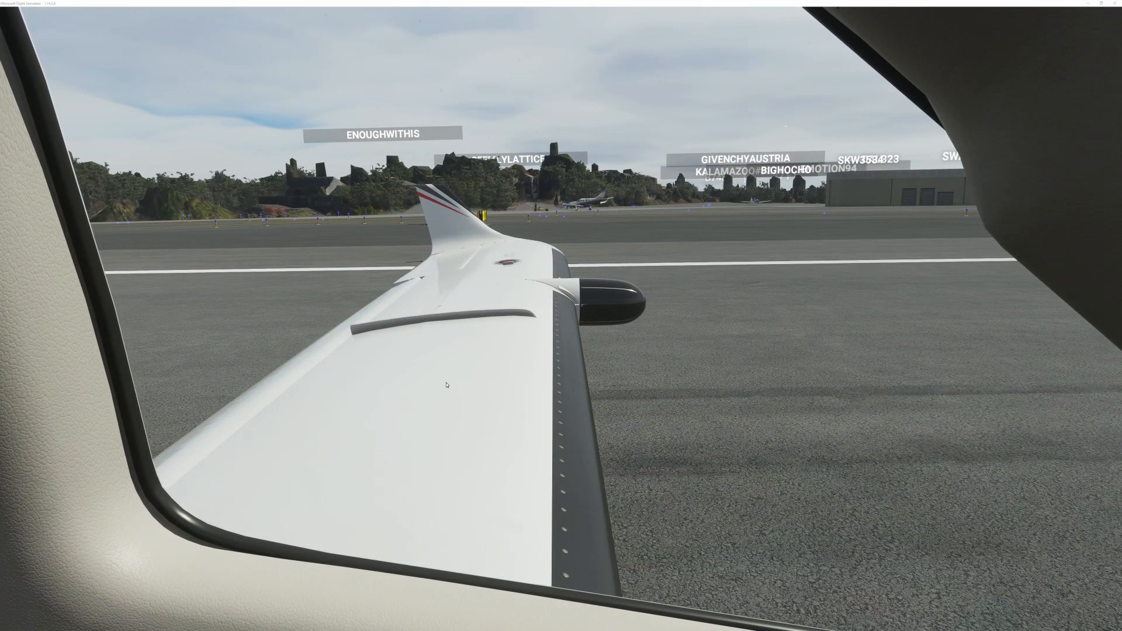
pyautogui.hotkey('alt', '1')
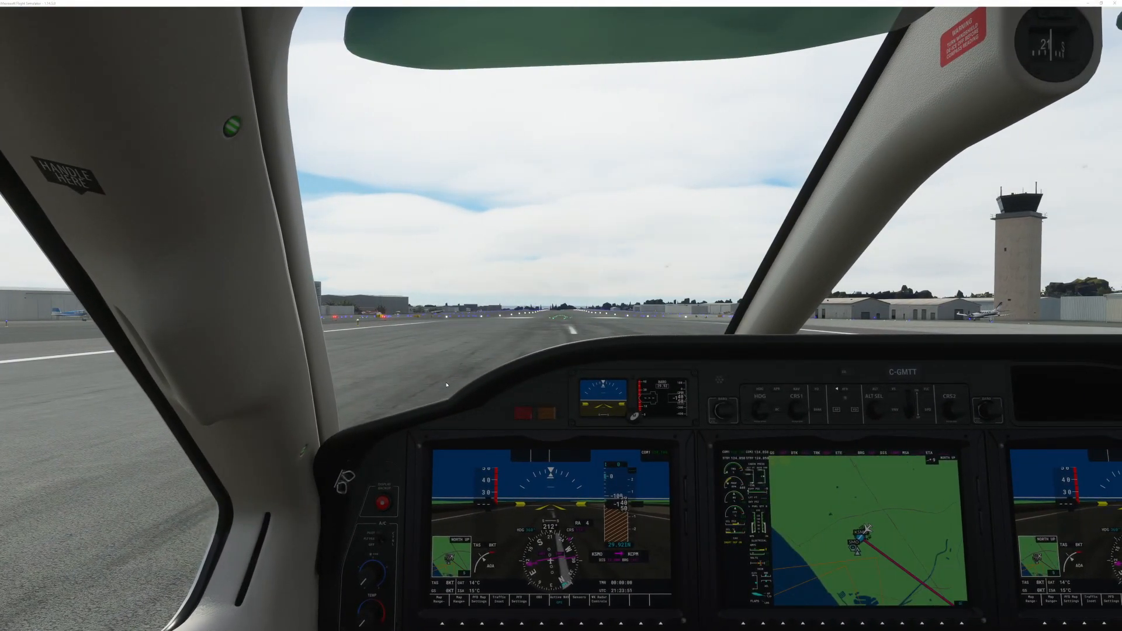
pyautogui.hotkey('alt', '2')
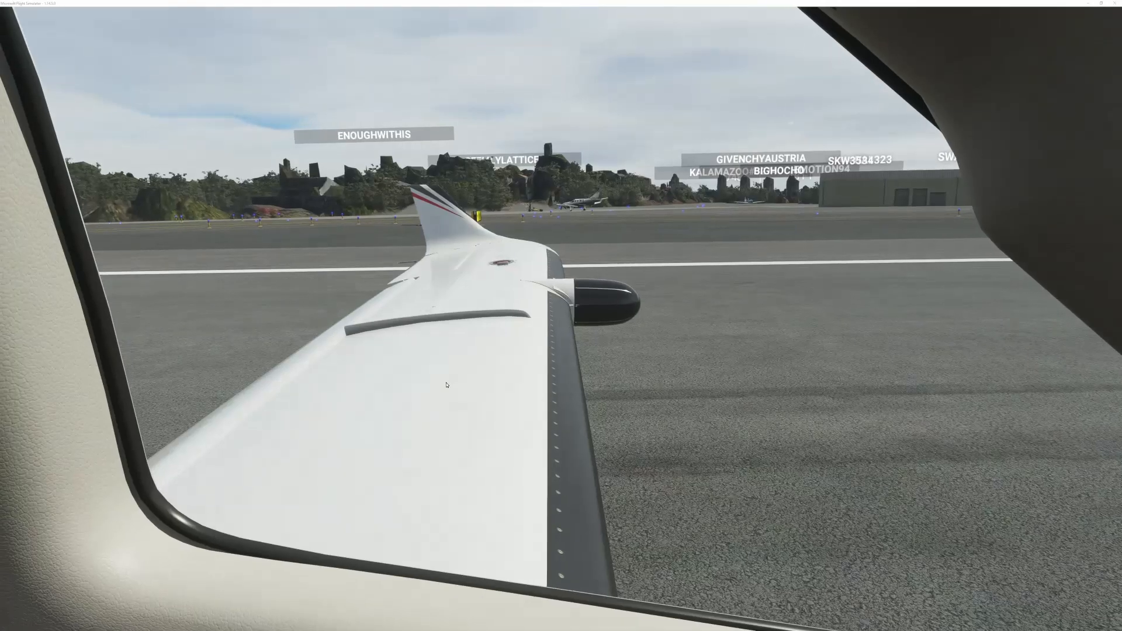
pyautogui.hotkey('alt', '1')
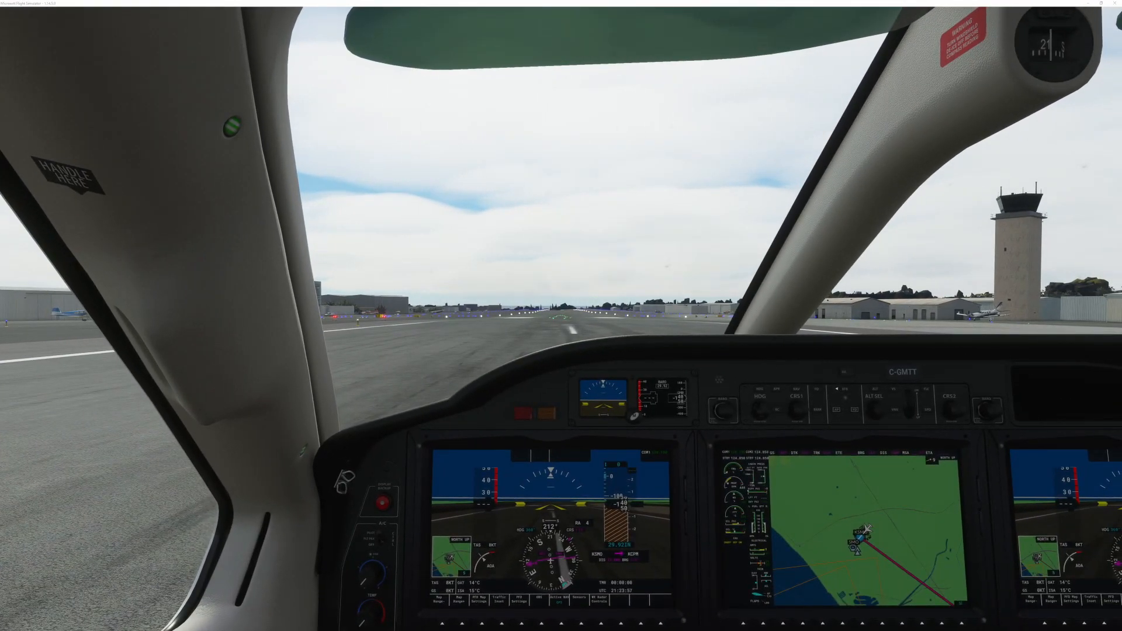
# - Return to SPAD.neXt and copy all events of BUTTON_11
pyautogui.hotkey('alt', 'Tab')
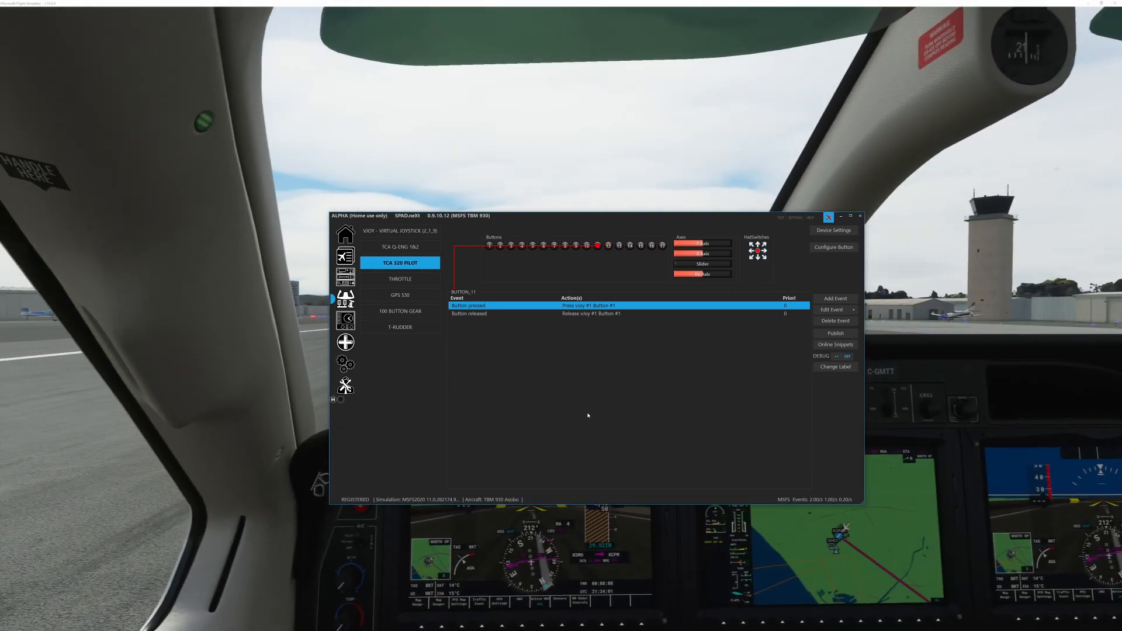
pyautogui.click(607, 248)
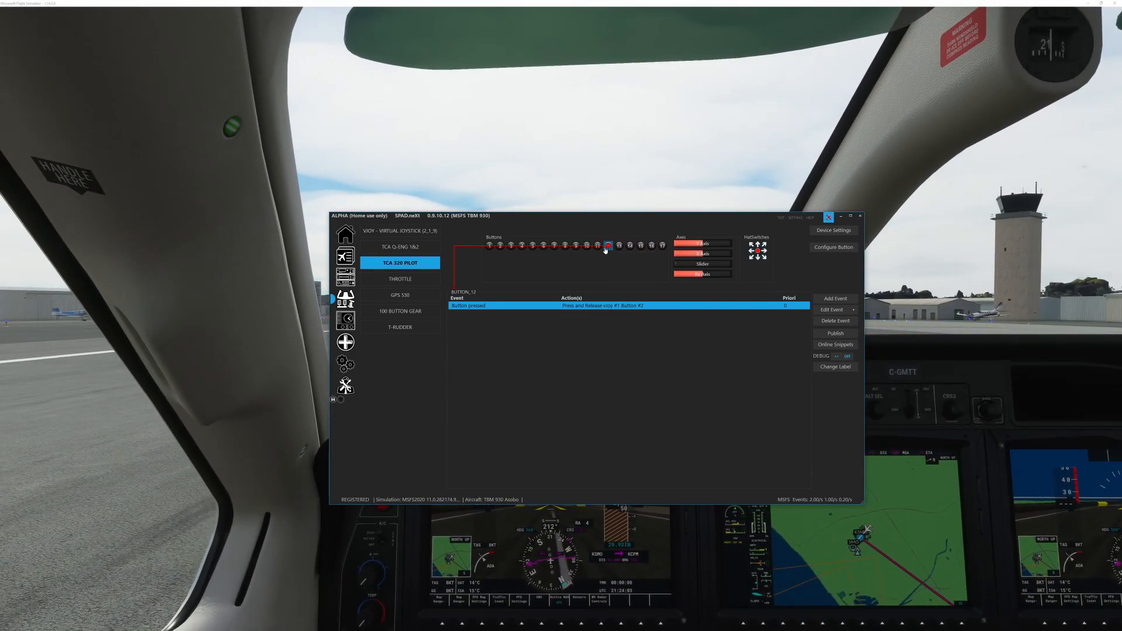
pyautogui.click(597, 247)
pyautogui.click(854, 310)
pyautogui.moveTo(860, 320)
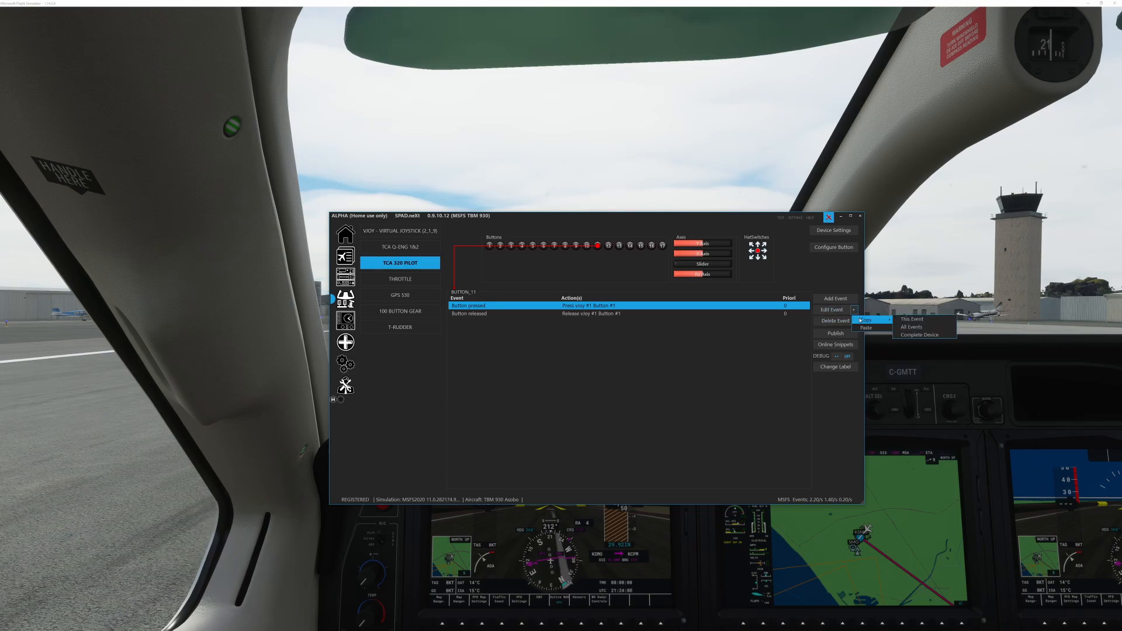
pyautogui.click(899, 329)
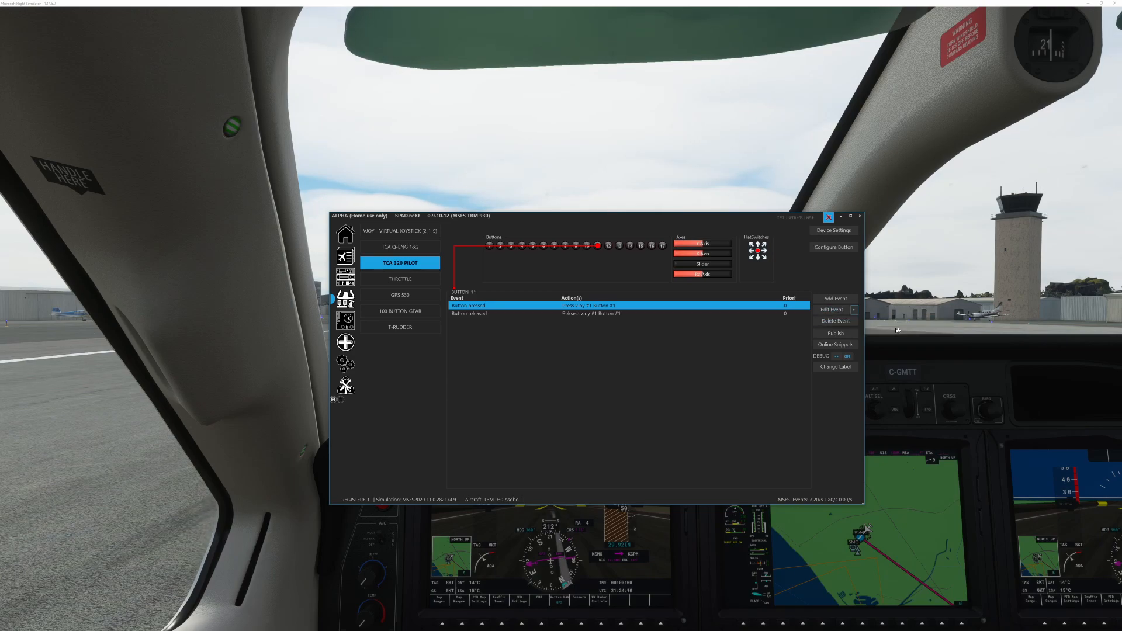
# - Paste the copied events onto BUTTON_12, replacing all of its existing events
pyautogui.click(608, 247)
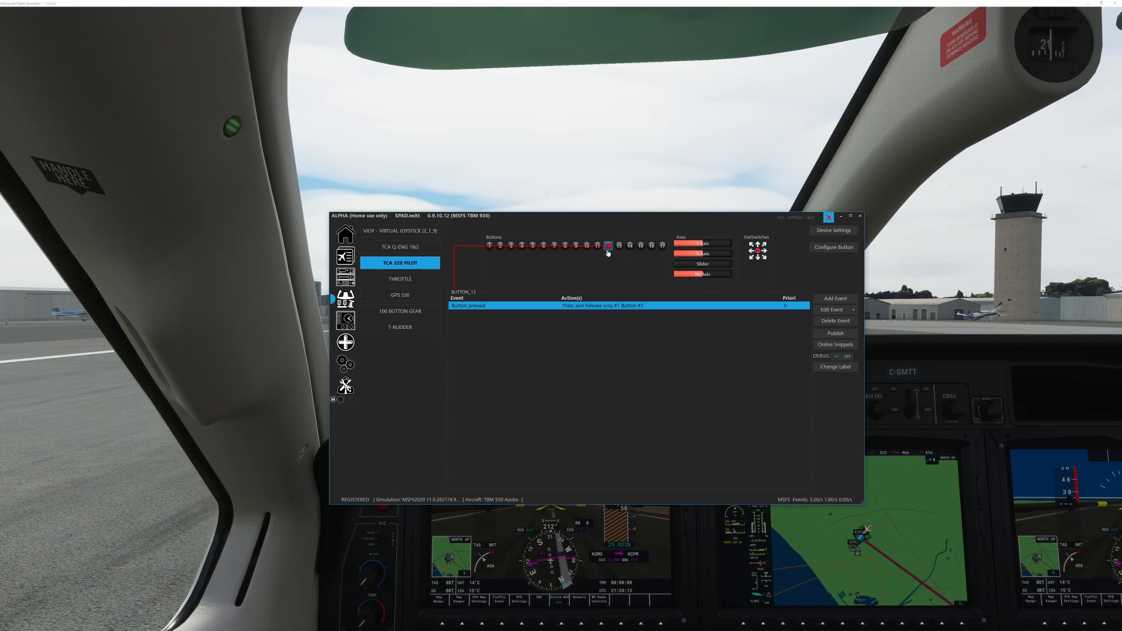
pyautogui.click(854, 311)
pyautogui.click(870, 327)
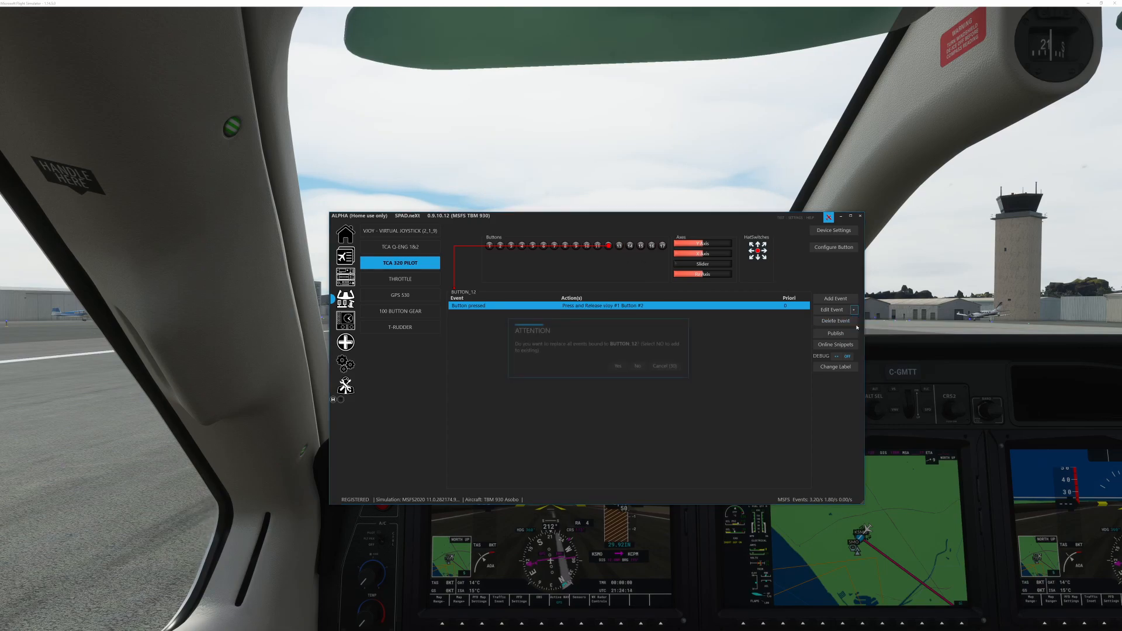
pyautogui.click(619, 367)
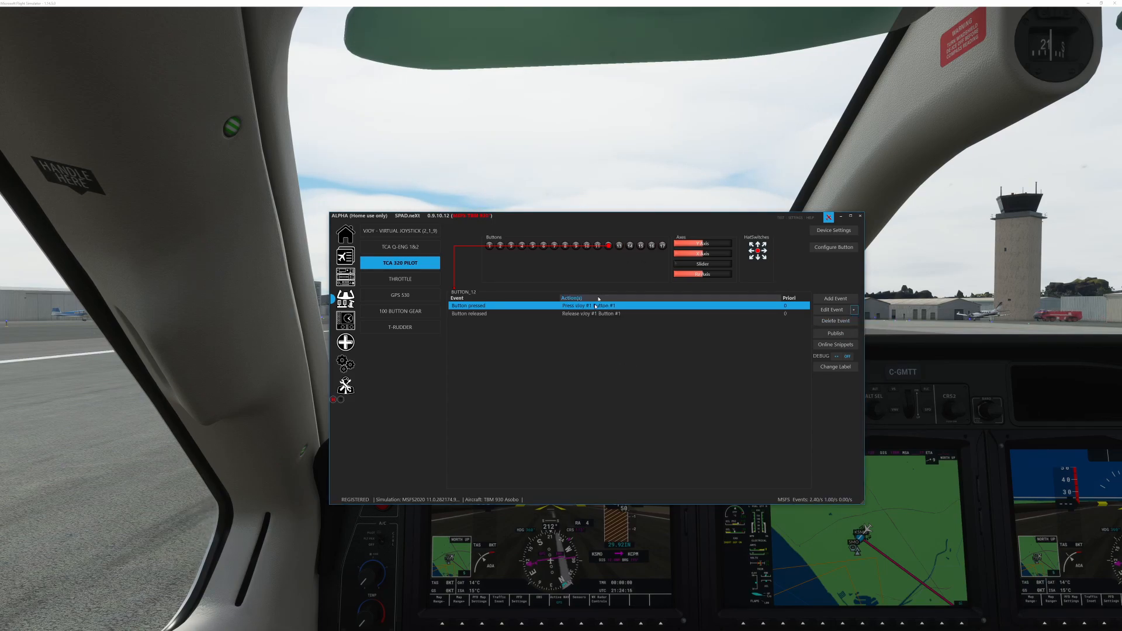
# - Retarget the BUTTON_12 pressed event's action to vJoy #1 Button #2 with mode Press, and accept the event
pyautogui.doubleClick(590, 306)
pyautogui.click(549, 357)
pyautogui.doubleClick(549, 358)
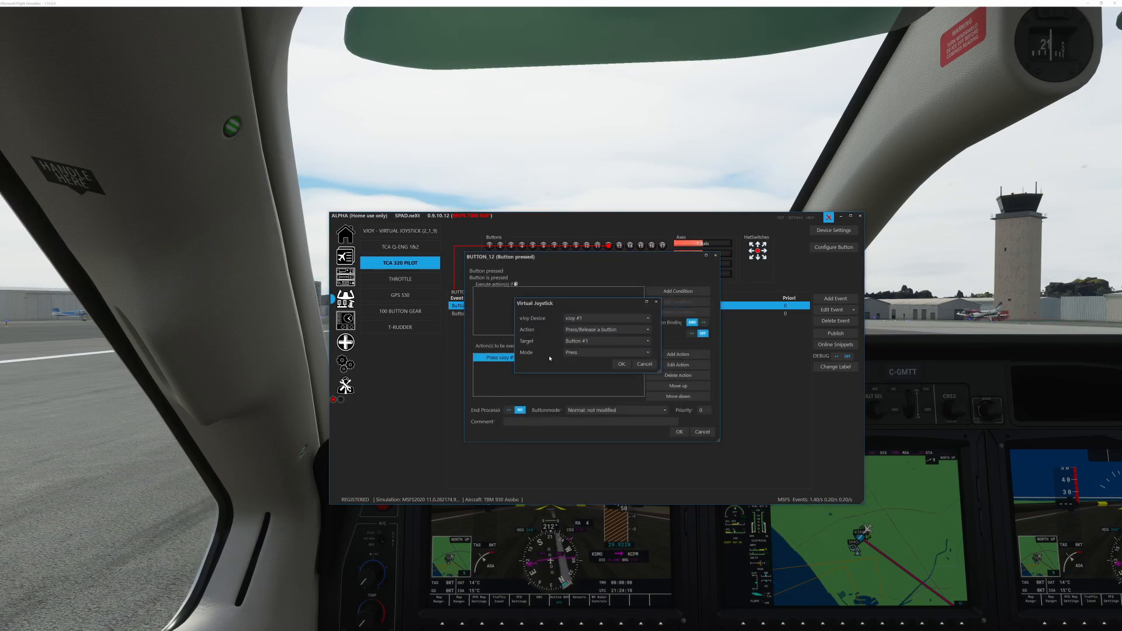
pyautogui.click(602, 340)
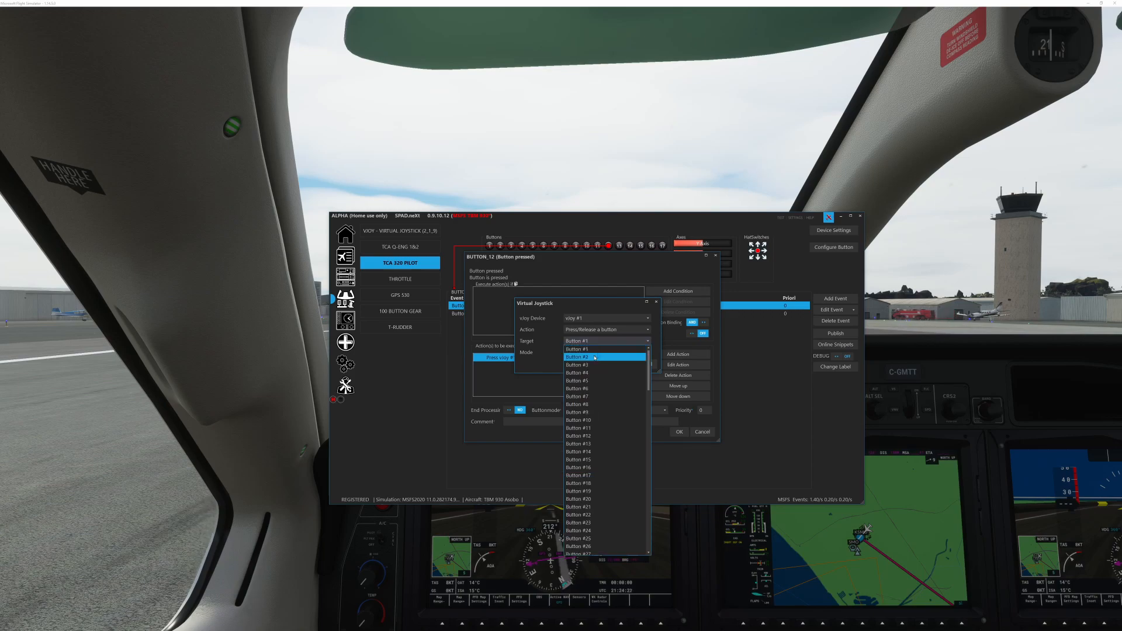
pyautogui.click(608, 357)
pyautogui.click(606, 356)
pyautogui.click(603, 362)
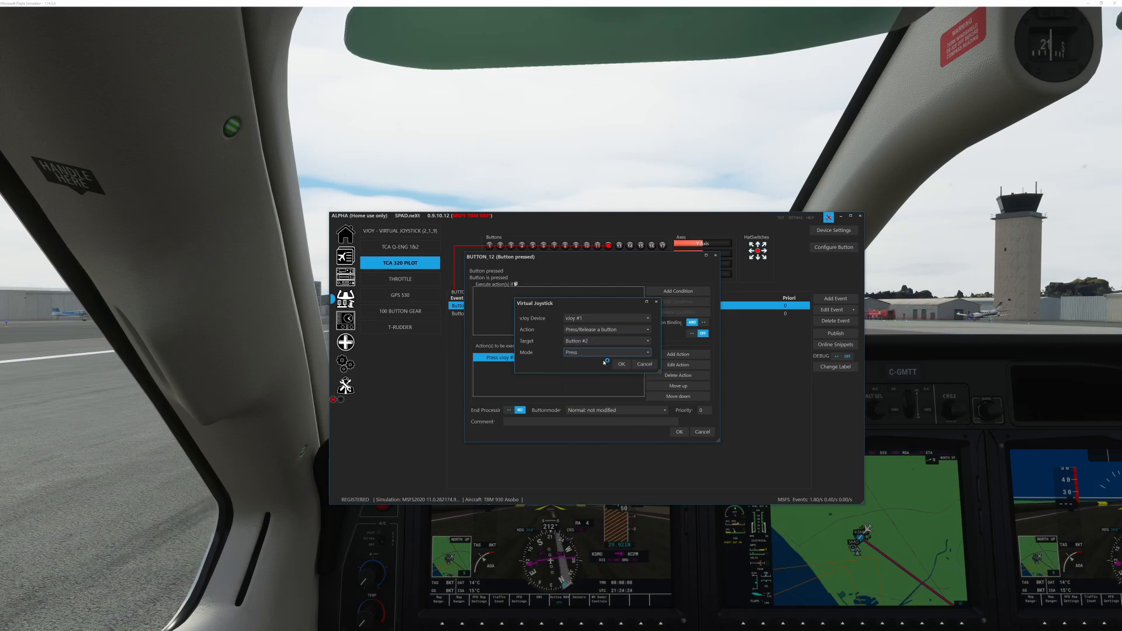
pyautogui.click(621, 364)
pyautogui.click(679, 432)
# - Retarget the BUTTON_12 released event's action to vJoy #1 Button #2 with mode Release, and accept the event
pyautogui.doubleClick(595, 314)
pyautogui.doubleClick(602, 357)
pyautogui.click(589, 344)
pyautogui.click(589, 356)
pyautogui.click(590, 354)
pyautogui.click(589, 368)
pyautogui.click(620, 364)
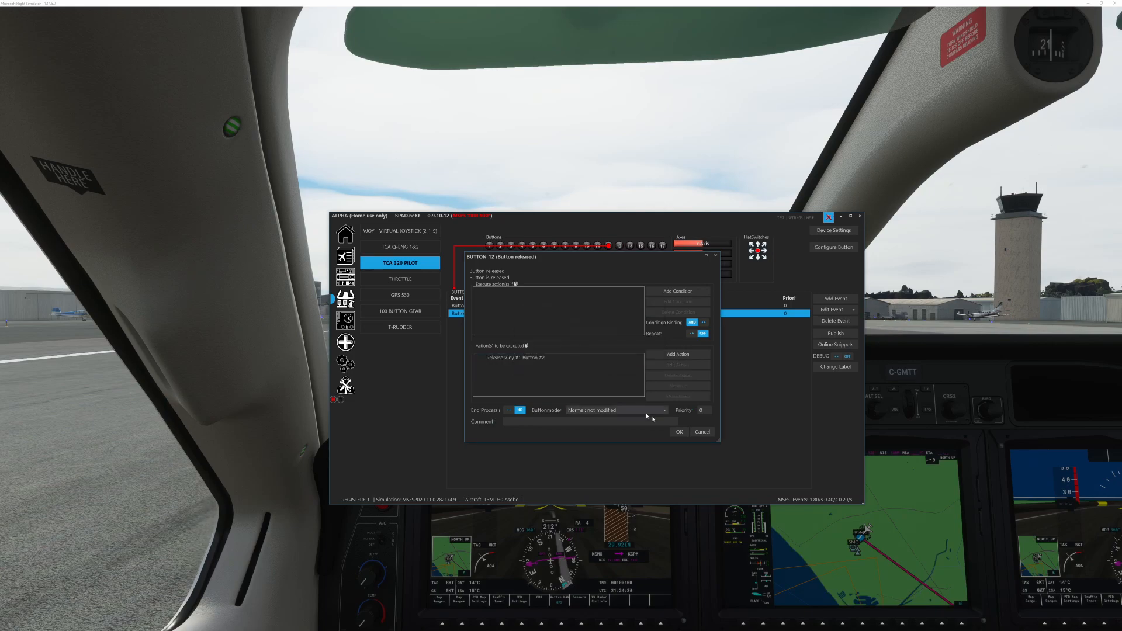
pyautogui.click(679, 432)
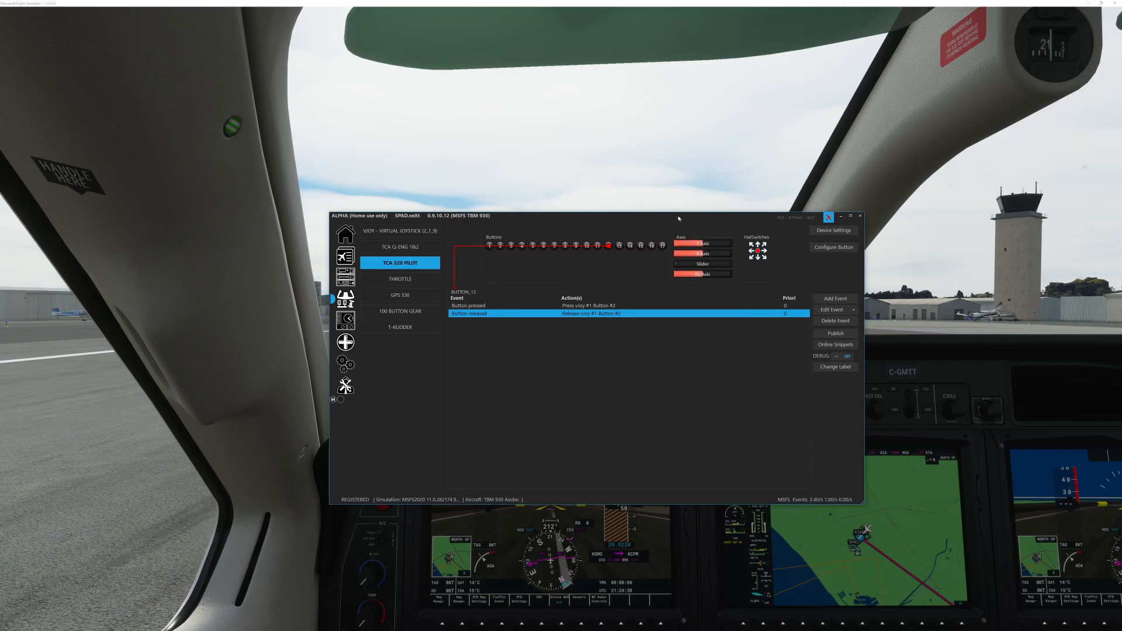
# - Switch the simulator to the external aircraft view, moving the SPAD.neXt window out of the way and back again
pyautogui.moveTo(679, 219); pyautogui.dragTo(1121, 409)
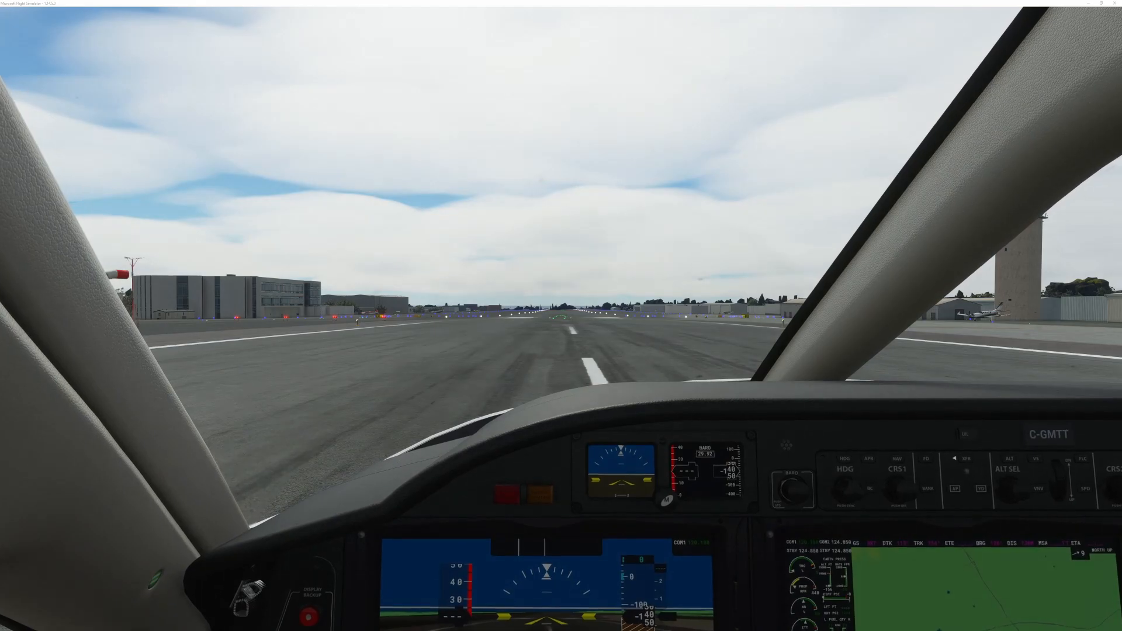
pyautogui.press('End')
pyautogui.hotkey('alt', 'Tab')
pyautogui.moveTo(299, 195); pyautogui.dragTo(567, 212)
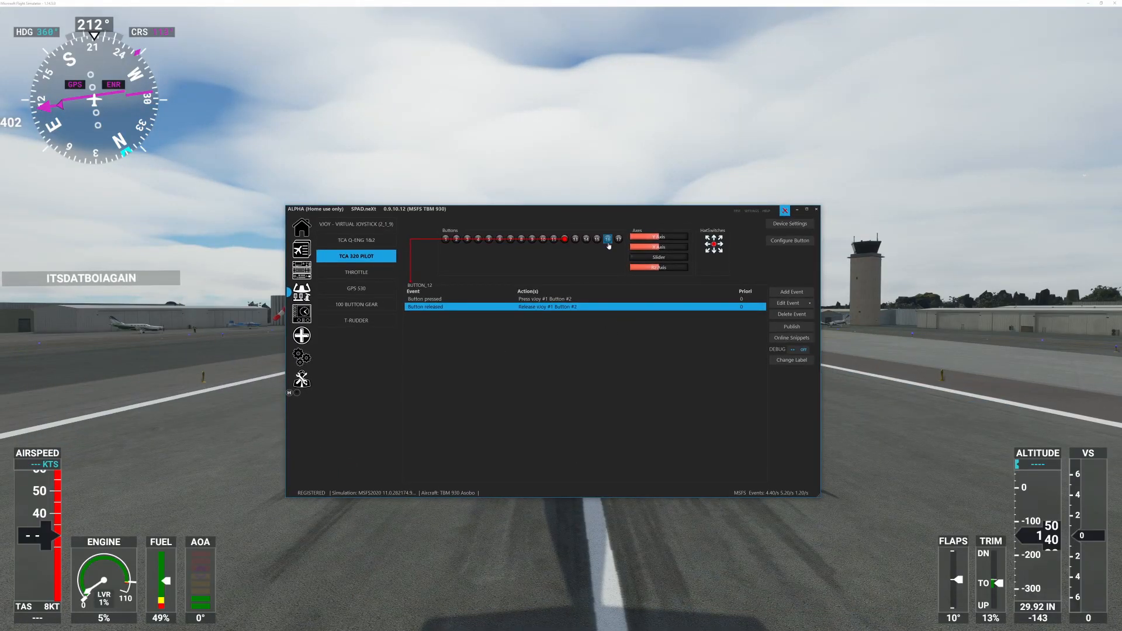
# - Change the BUTTON_16 pressed event's vJoy #1 Button #9 action to mode Press and accept the event
pyautogui.click(607, 241)
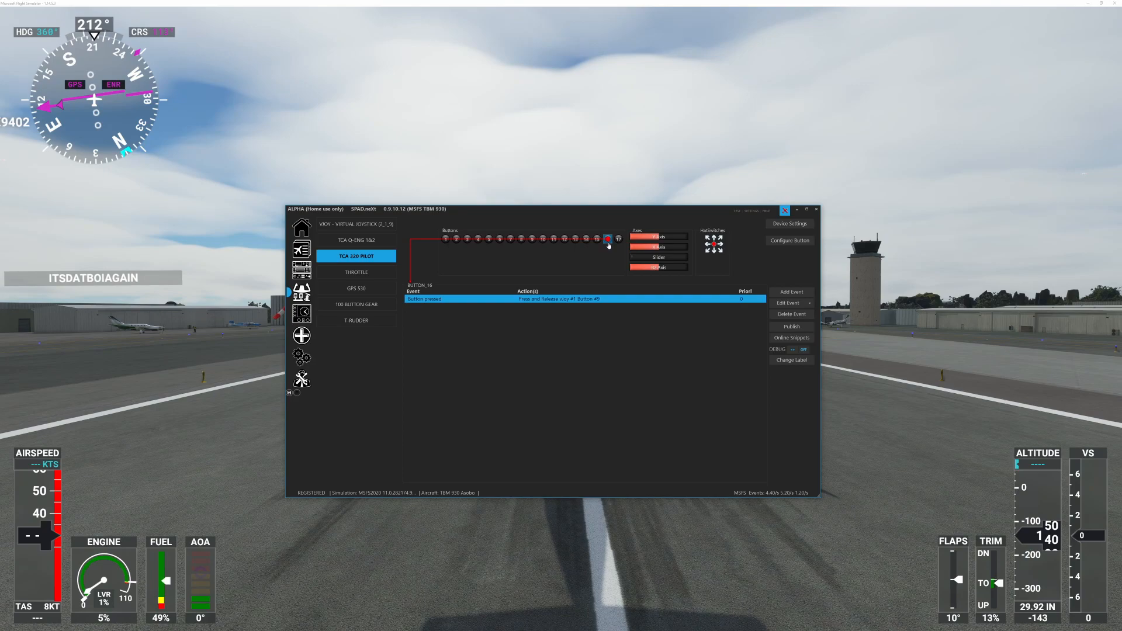
pyautogui.doubleClick(571, 301)
pyautogui.doubleClick(527, 353)
pyautogui.click(544, 346)
pyautogui.click(549, 358)
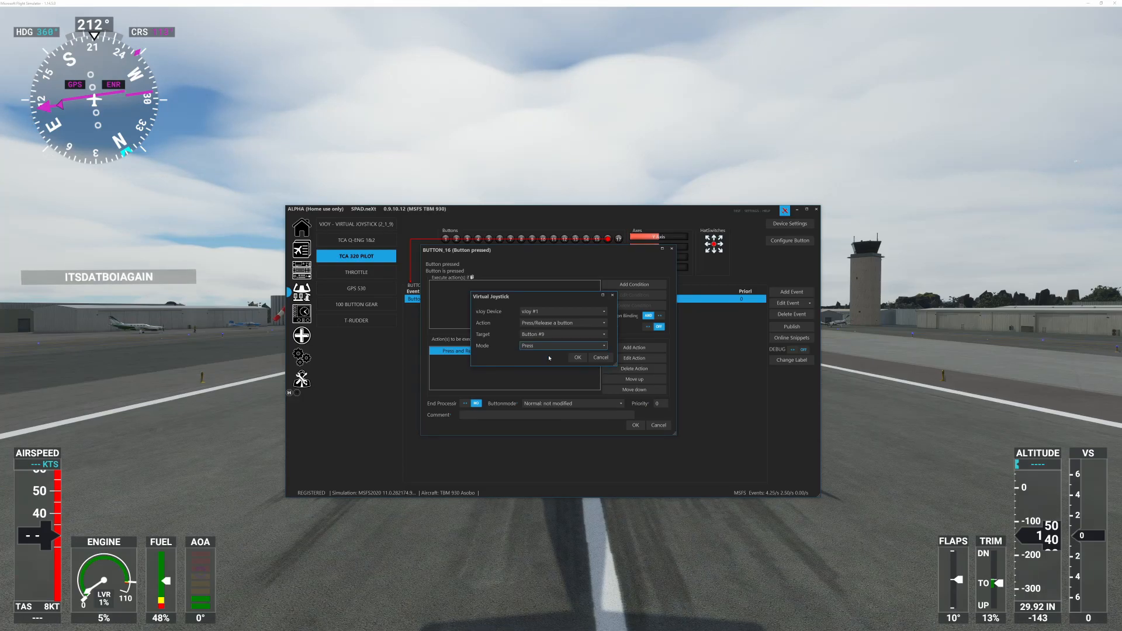
pyautogui.click(579, 358)
pyautogui.click(635, 424)
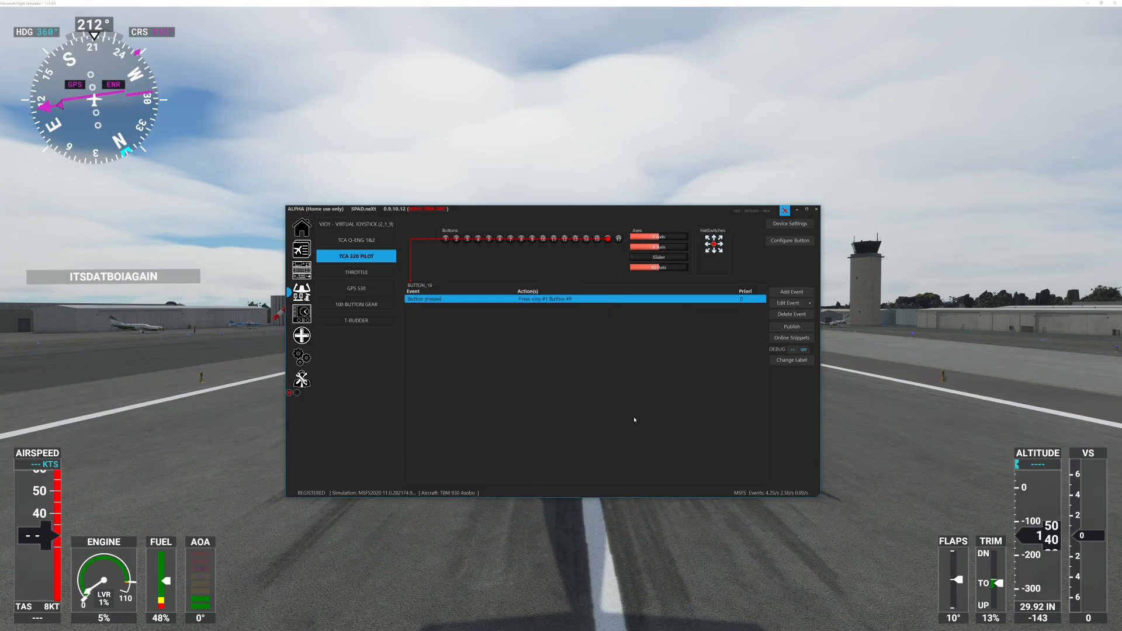
# - Add a Button released event to BUTTON_16 and add a Virtual Joystick action to it
pyautogui.click(808, 295)
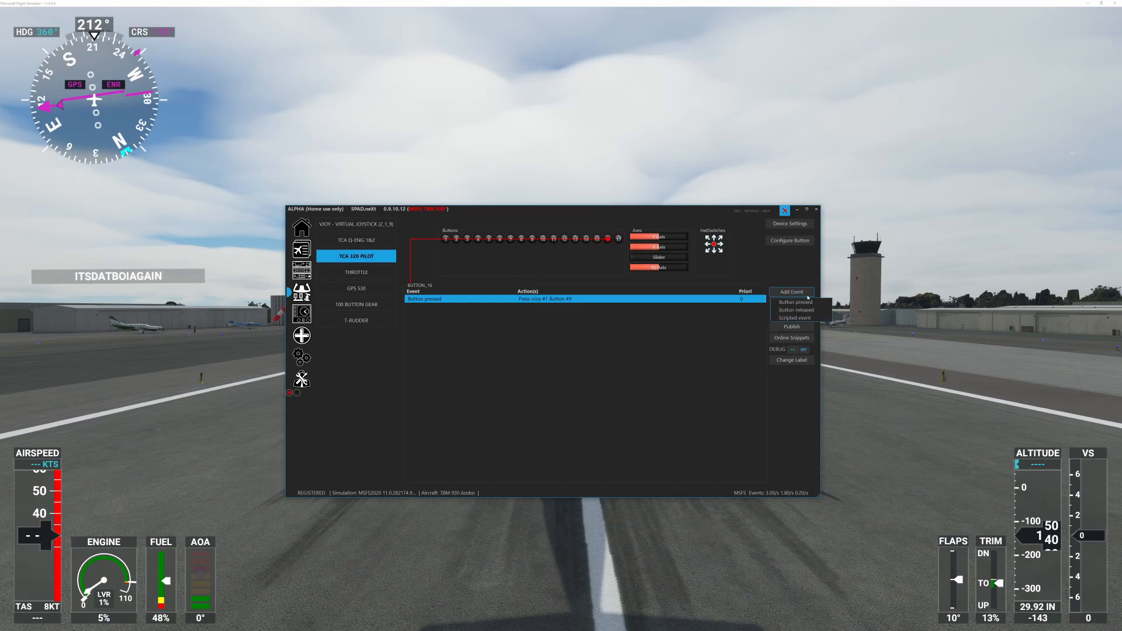
pyautogui.click(793, 310)
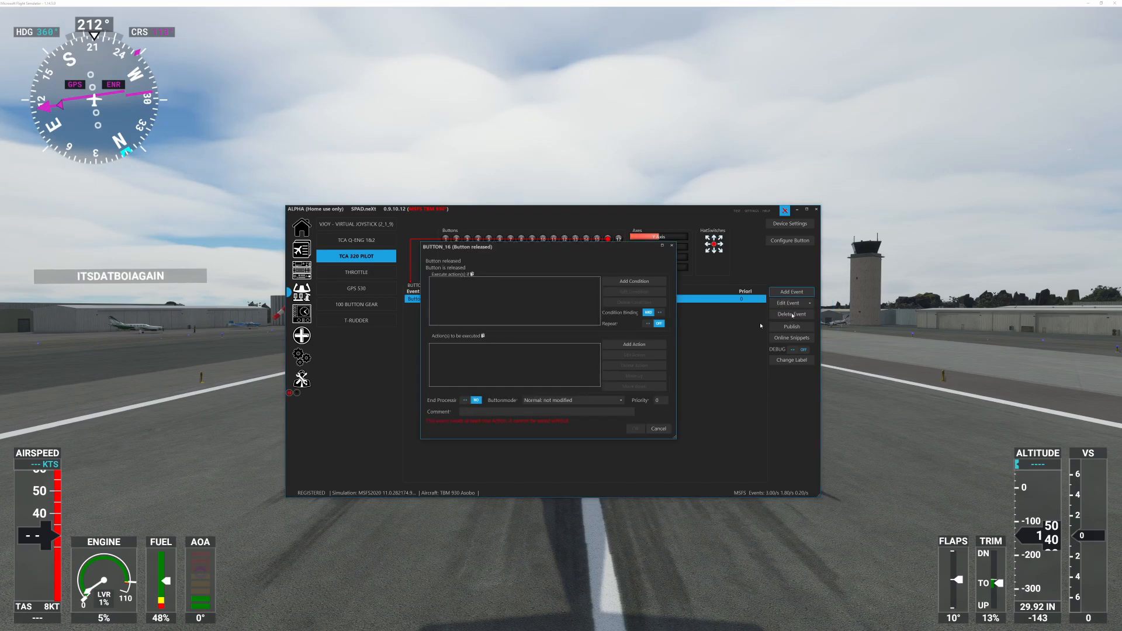
pyautogui.click(635, 345)
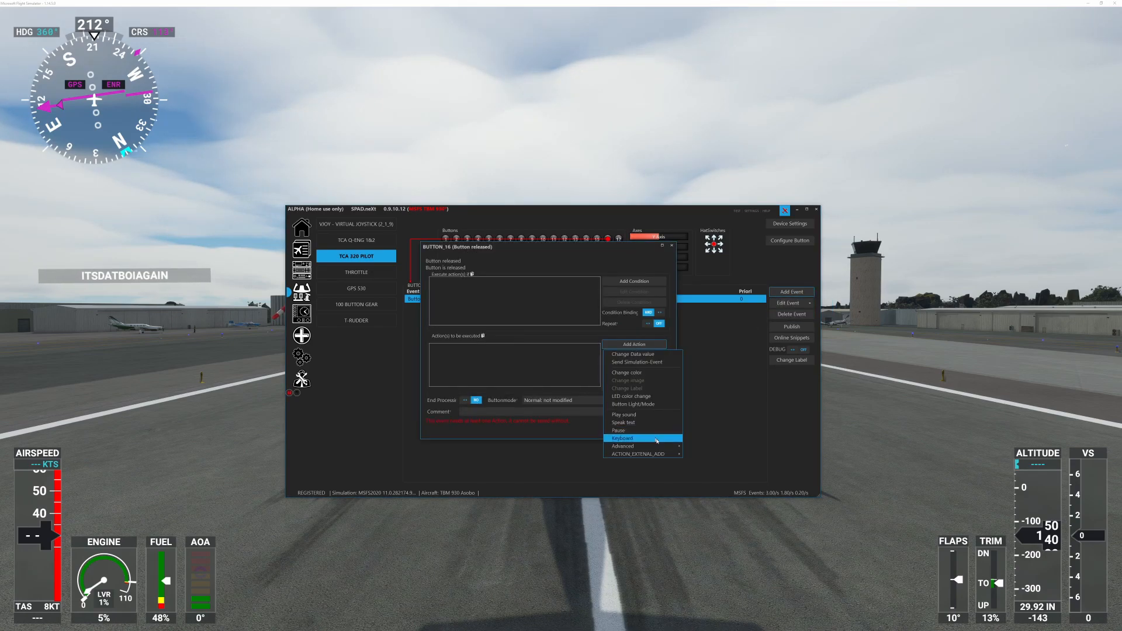
pyautogui.moveTo(642, 446)
pyautogui.click(721, 532)
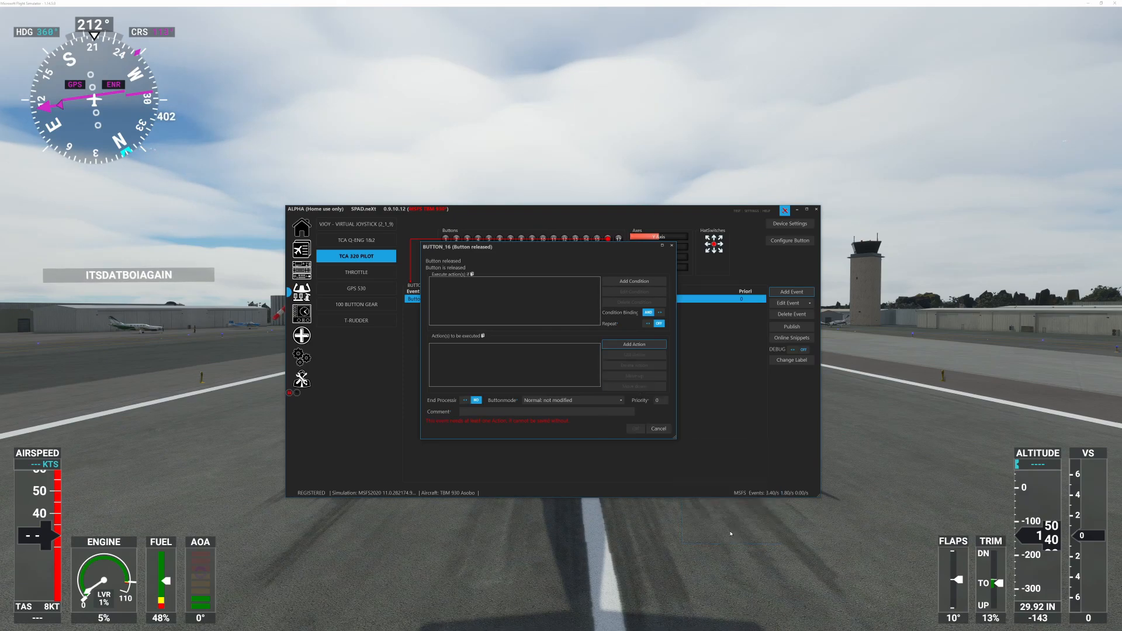
# - Configure the released event's action as Press/Release a button on vJoy #1, target Button #9, mode Release, and accept the event
pyautogui.click(566, 322)
pyautogui.click(560, 326)
pyautogui.click(564, 329)
pyautogui.click(563, 337)
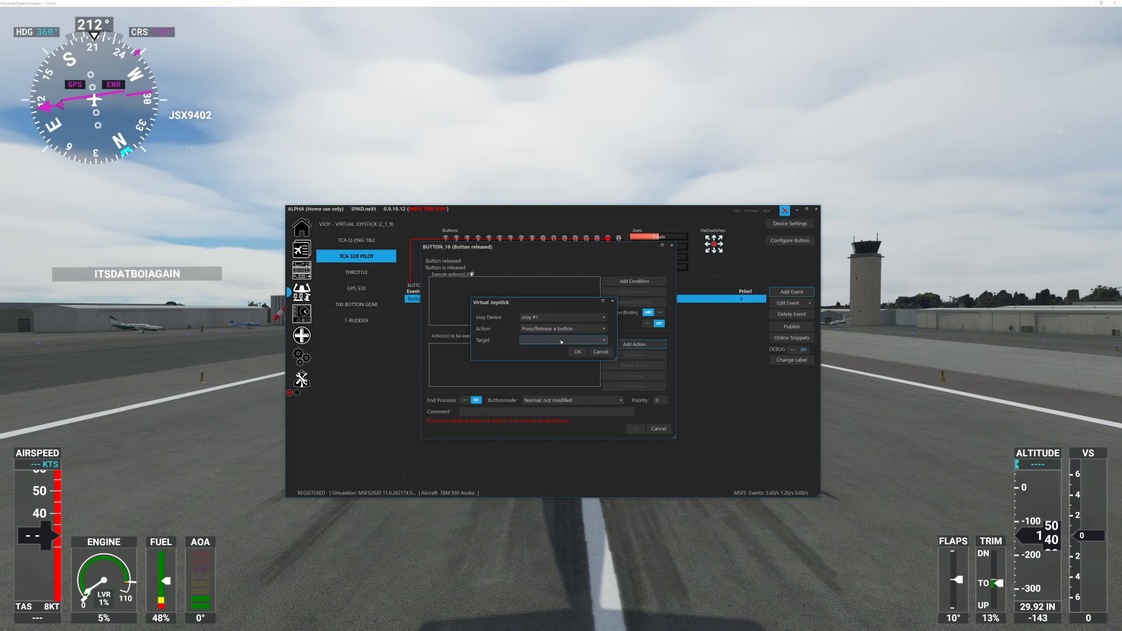
pyautogui.click(563, 340)
pyautogui.click(558, 409)
pyautogui.click(562, 351)
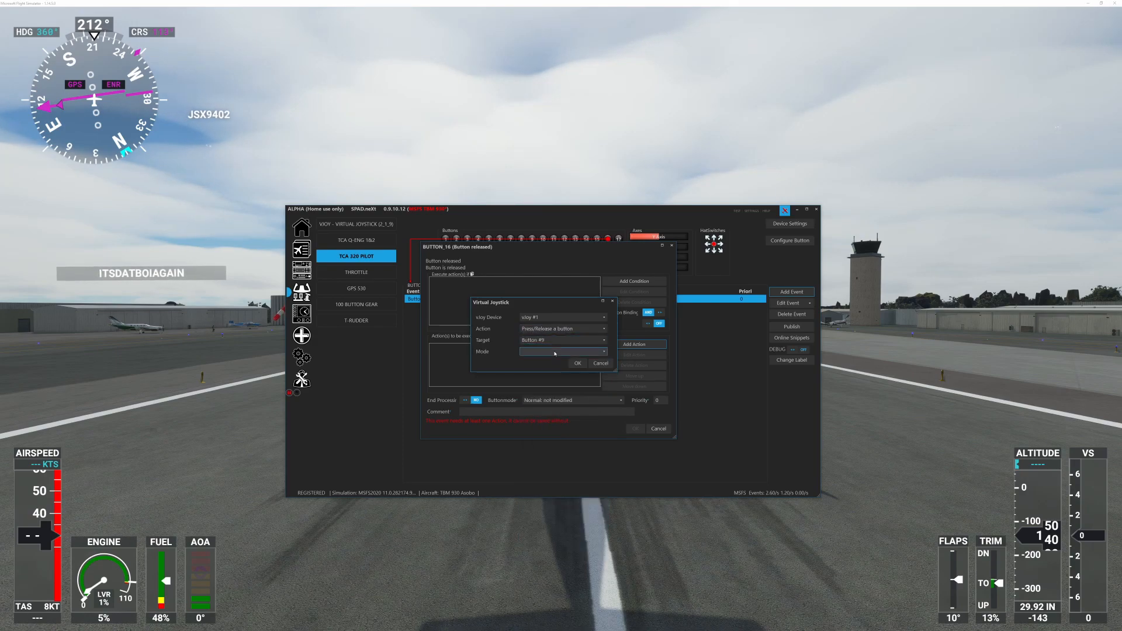
pyautogui.click(576, 364)
pyautogui.click(576, 364)
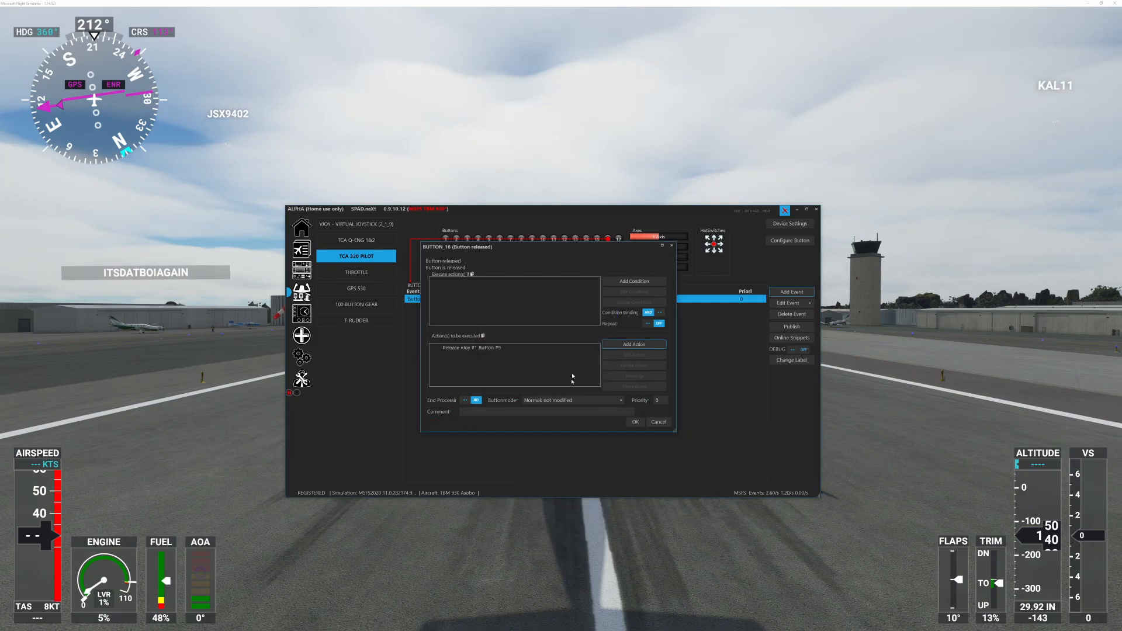
pyautogui.click(637, 423)
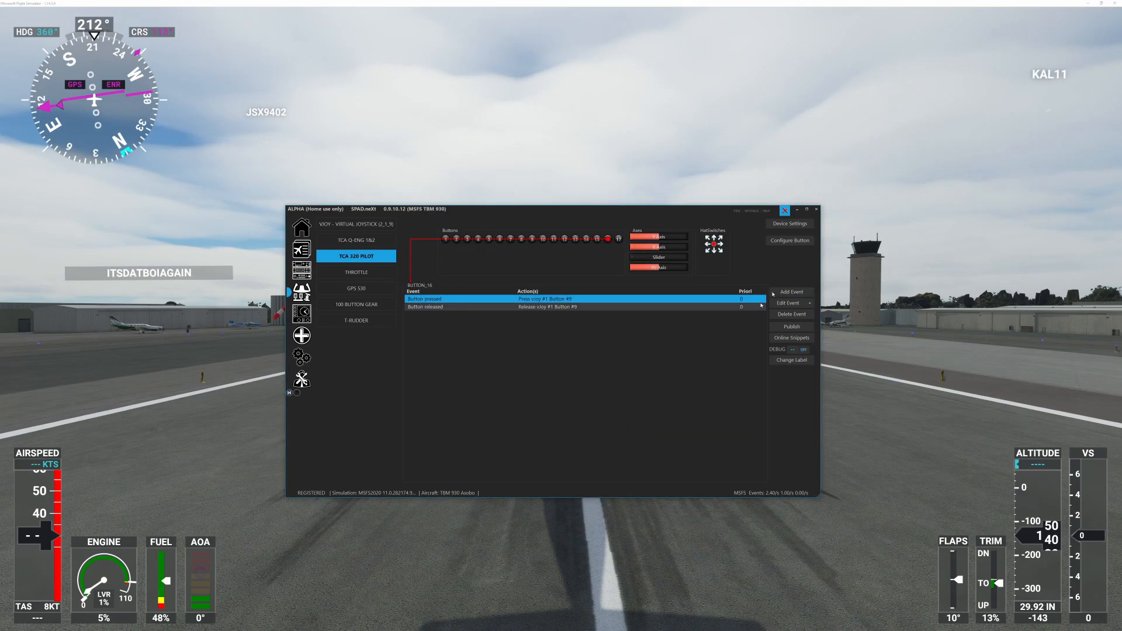
# - Copy all events of BUTTON_16 and paste them onto BUTTON_15, replacing its existing event
pyautogui.click(808, 304)
pyautogui.moveTo(825, 313)
pyautogui.click(870, 314)
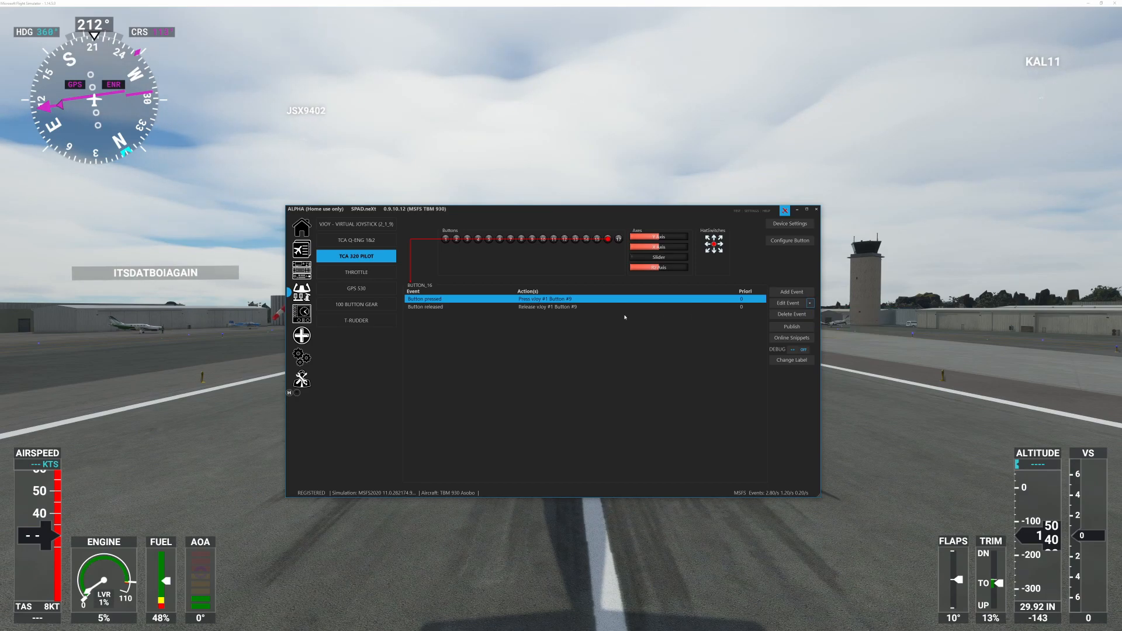
pyautogui.click(597, 239)
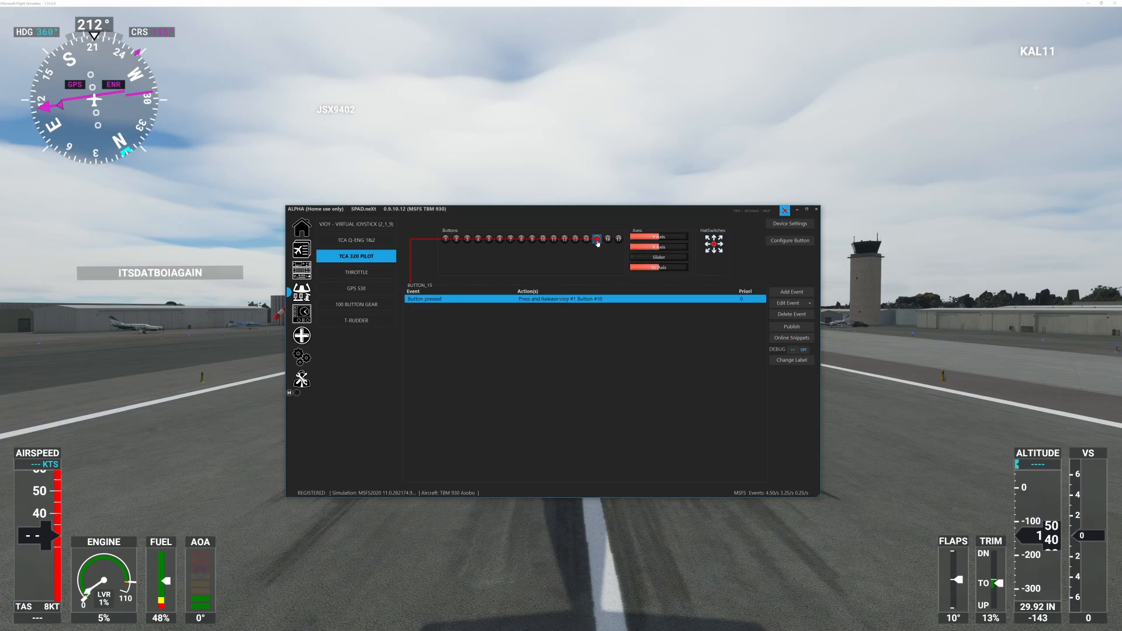
pyautogui.click(810, 304)
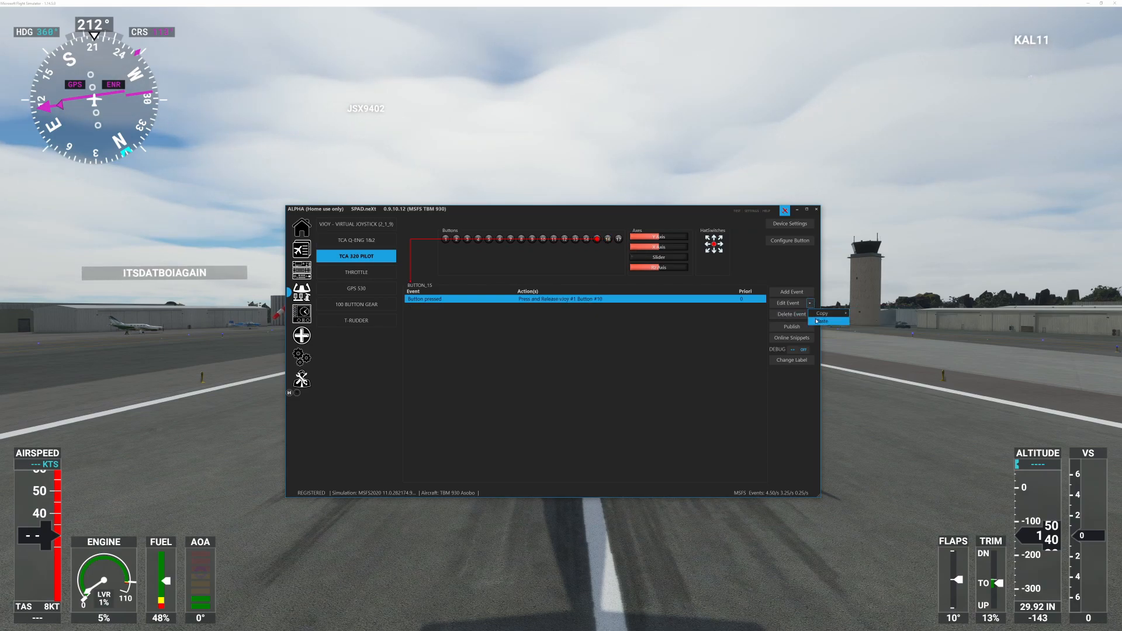
pyautogui.click(816, 321)
pyautogui.click(575, 357)
# - Retarget the BUTTON_15 pressed event's action to vJoy #1 Button #10 with mode Press, and accept the event
pyautogui.doubleClick(574, 299)
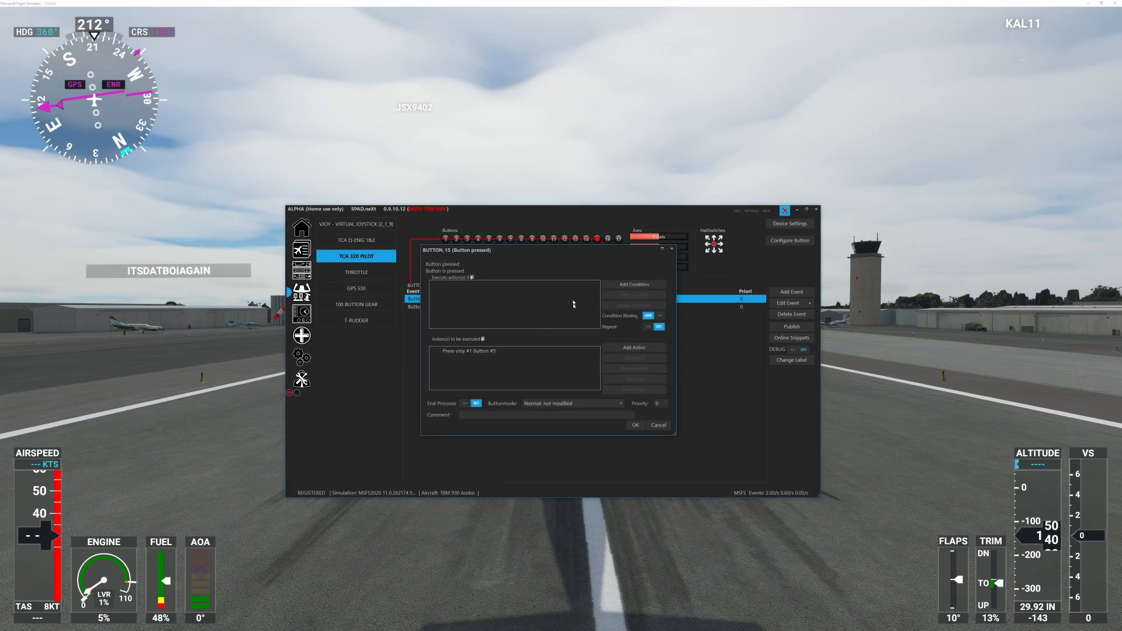
pyautogui.doubleClick(536, 352)
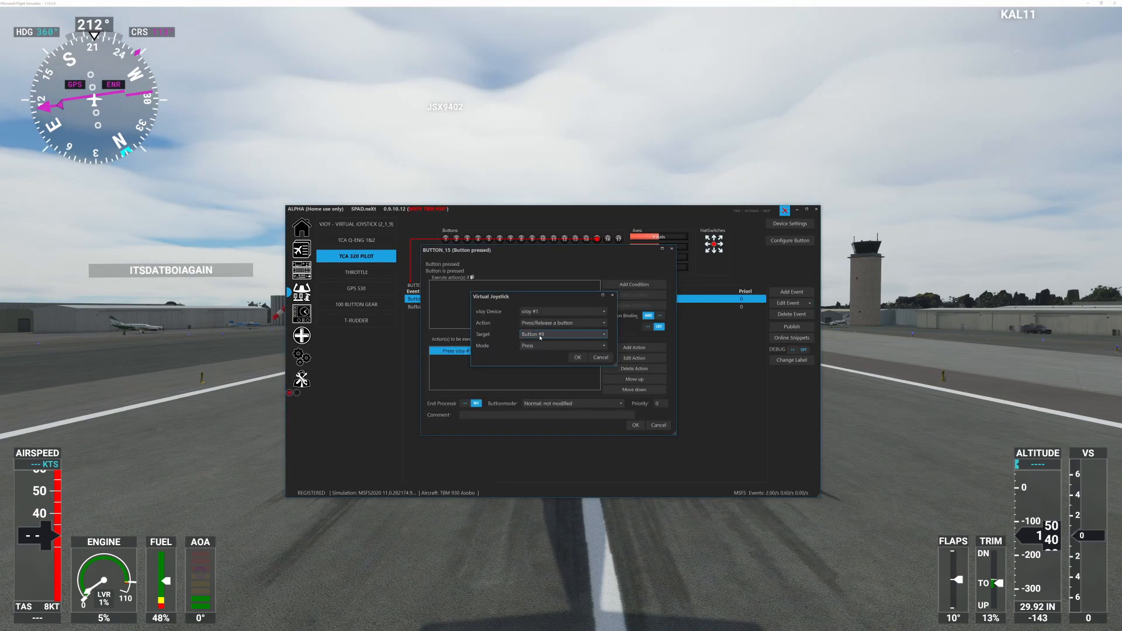
pyautogui.click(541, 334)
pyautogui.click(534, 350)
pyautogui.click(549, 346)
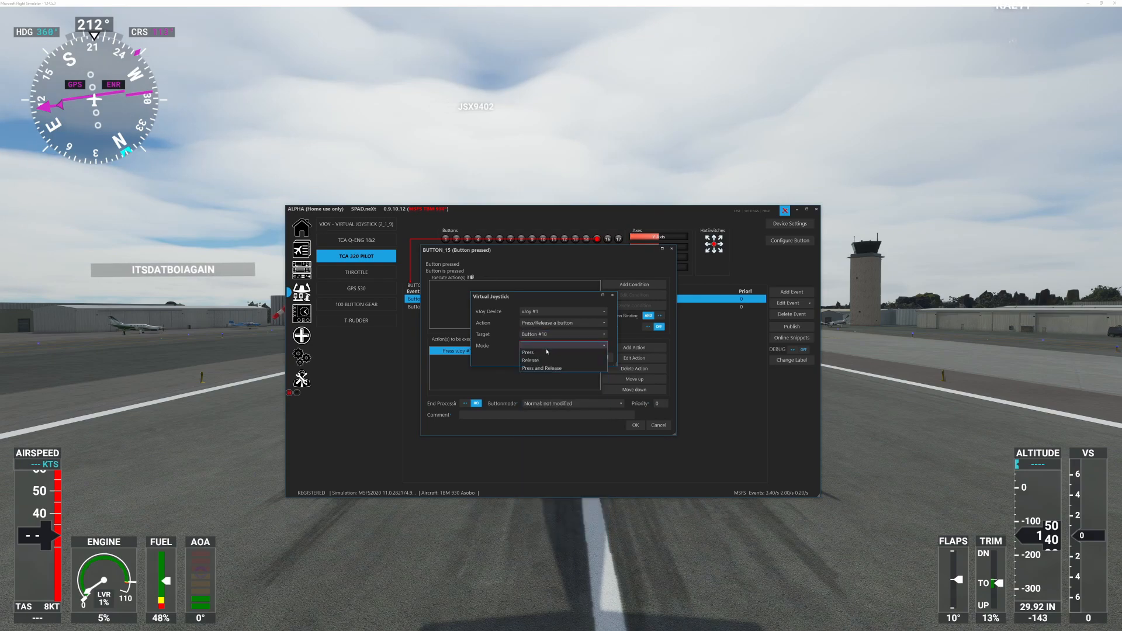
pyautogui.click(547, 366)
pyautogui.click(569, 345)
pyautogui.click(578, 354)
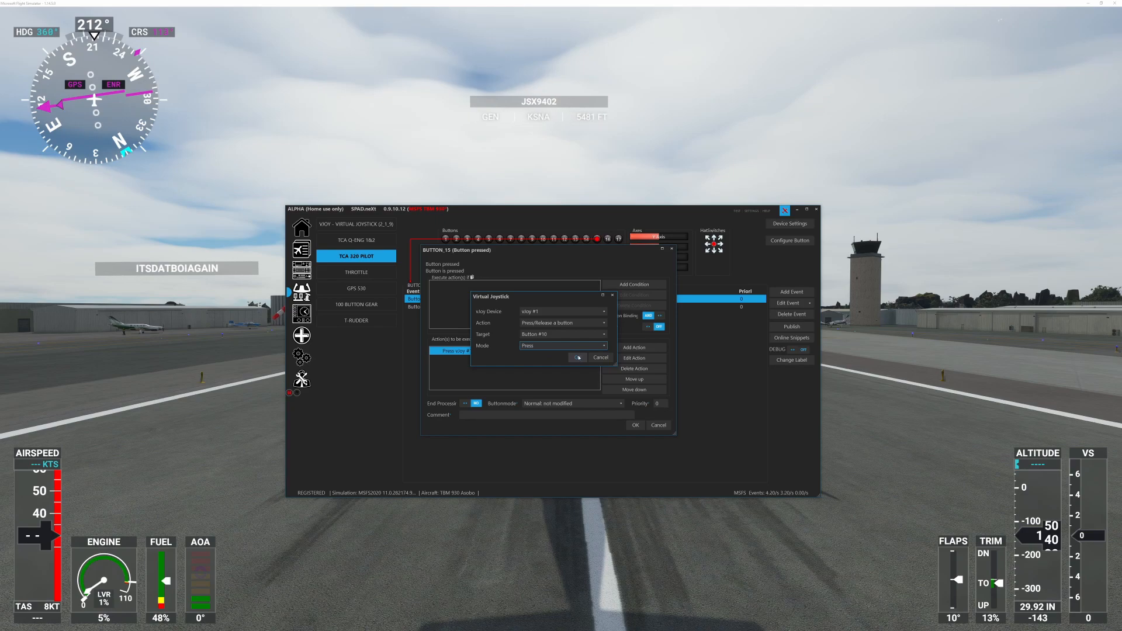
pyautogui.click(577, 357)
pyautogui.click(633, 426)
# - Retarget the BUTTON_15 released event's action to vJoy #1 Button #10 with mode Release, and accept the event
pyautogui.click(552, 306)
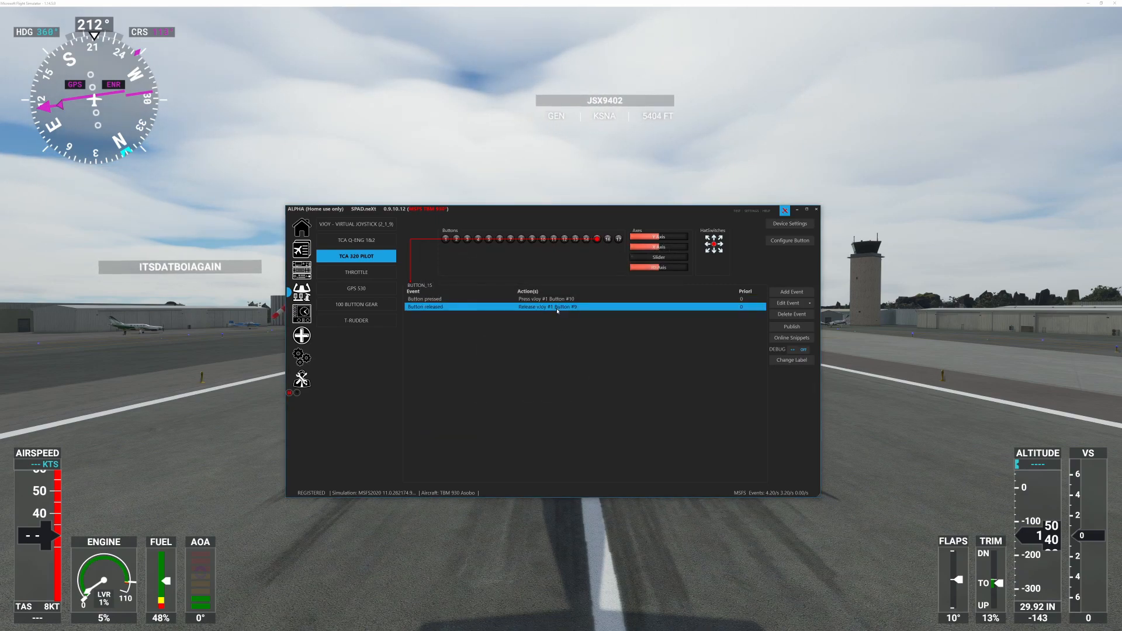
pyautogui.doubleClick(552, 307)
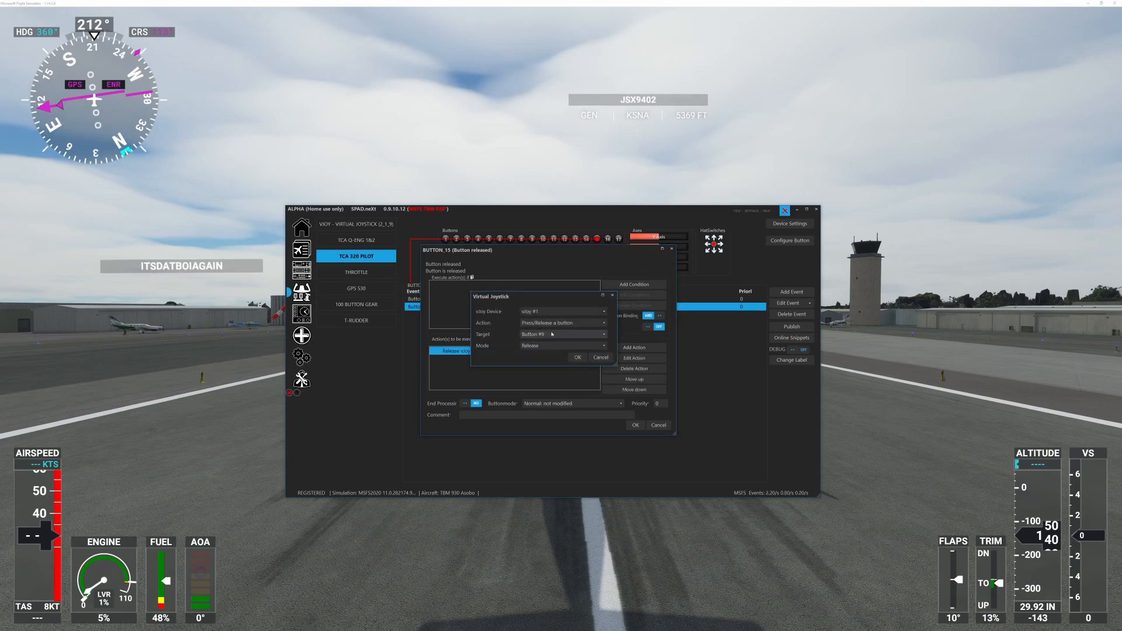
pyautogui.click(555, 334)
pyautogui.click(552, 349)
pyautogui.click(552, 349)
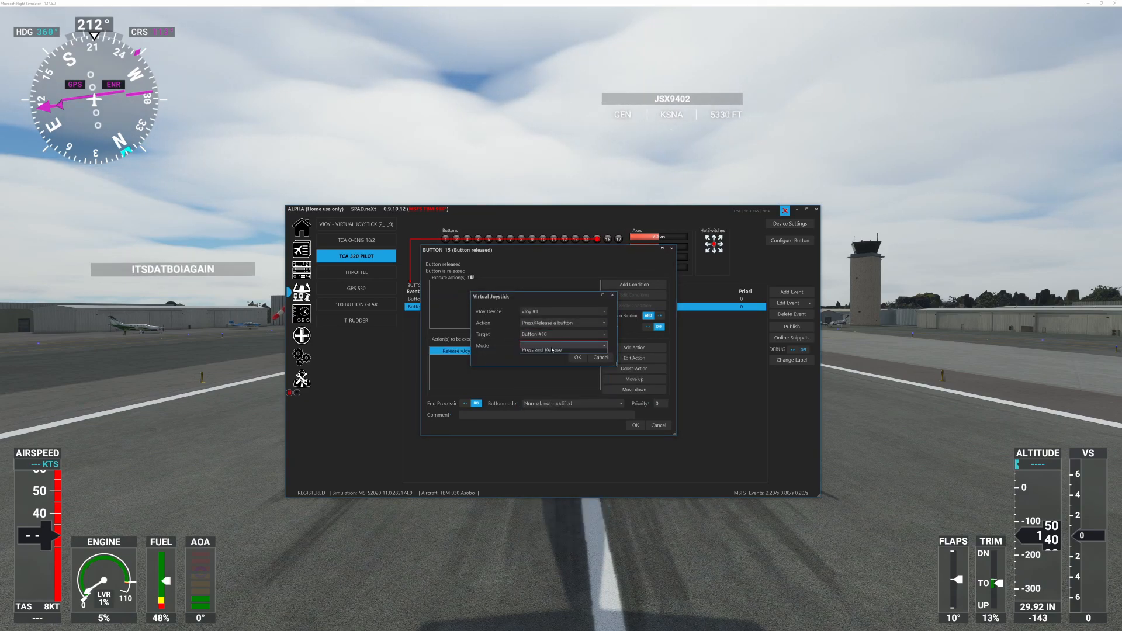
pyautogui.click(569, 359)
pyautogui.click(576, 358)
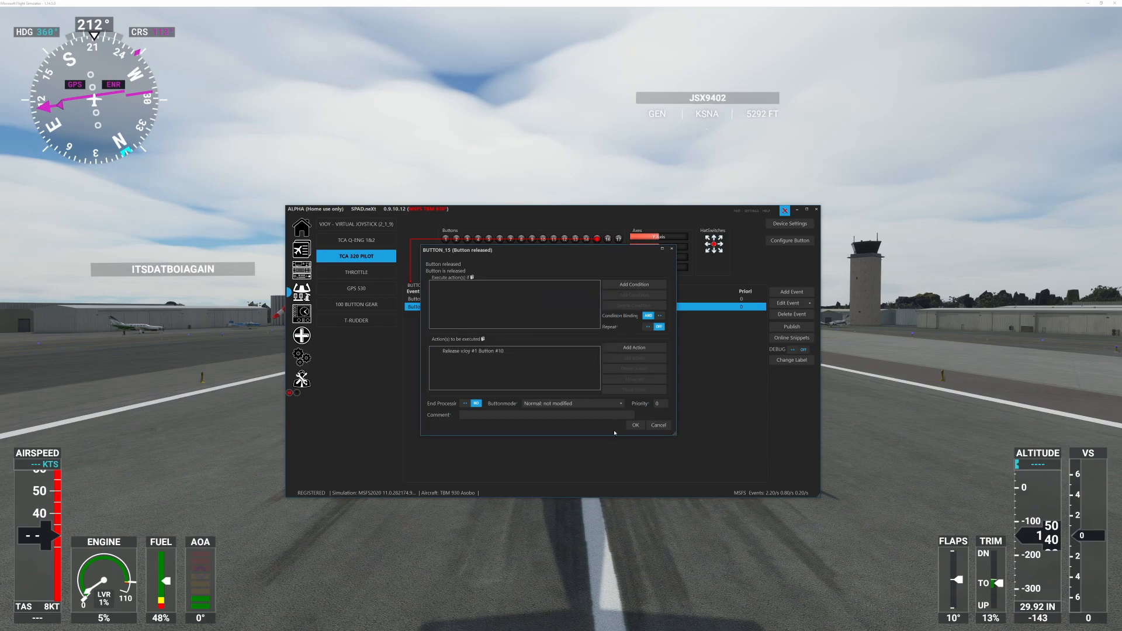
pyautogui.click(635, 424)
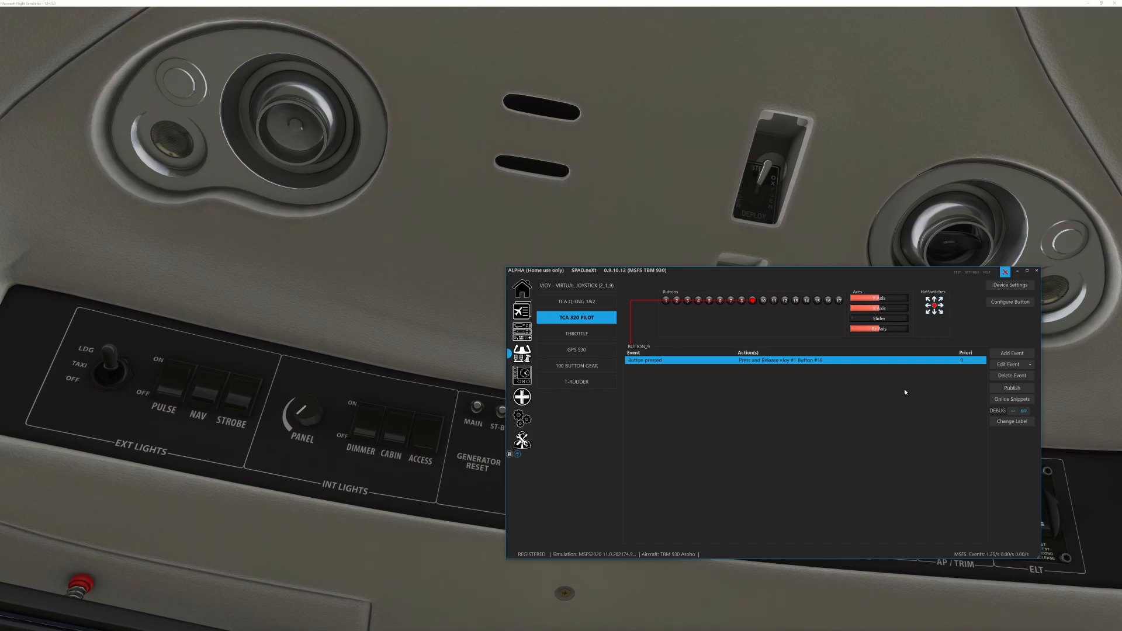
# - Copy the pressed event of BUTTON_9 onto BUTTON_7 and delete BUTTON_7's vJoy Button #14 event
pyautogui.click(1031, 365)
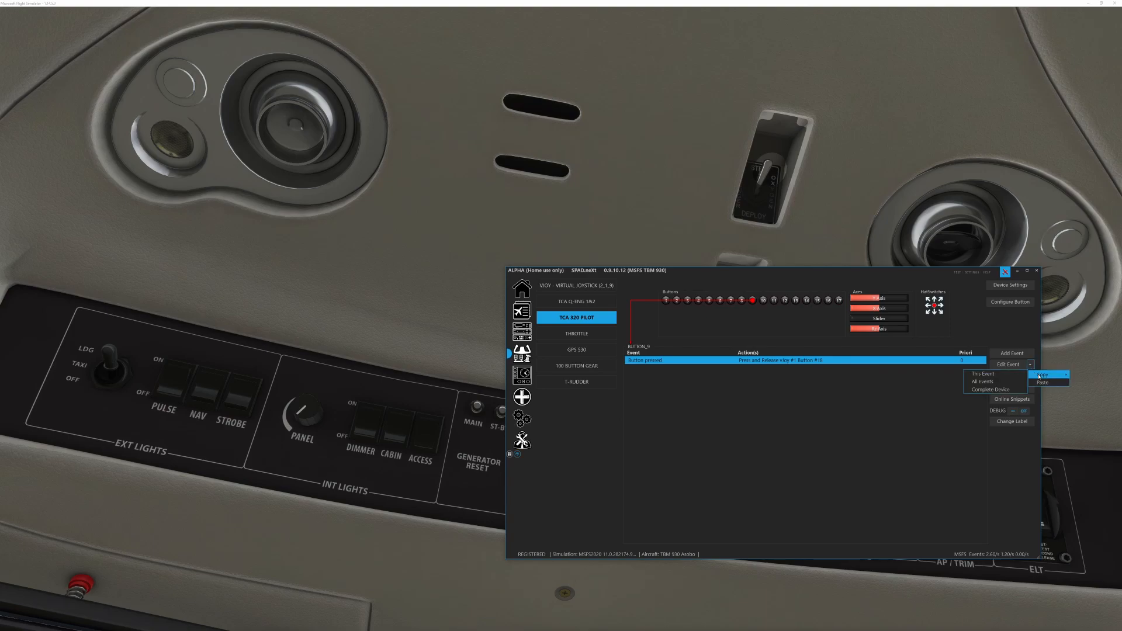
pyautogui.click(1042, 374)
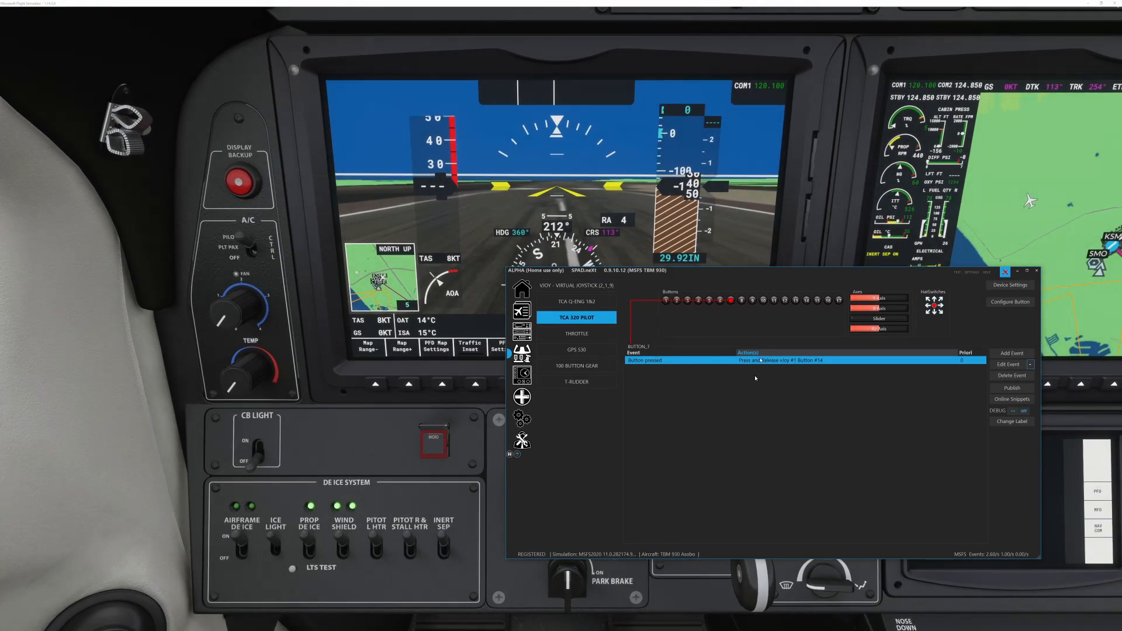
pyautogui.click(1030, 365)
pyautogui.click(1042, 382)
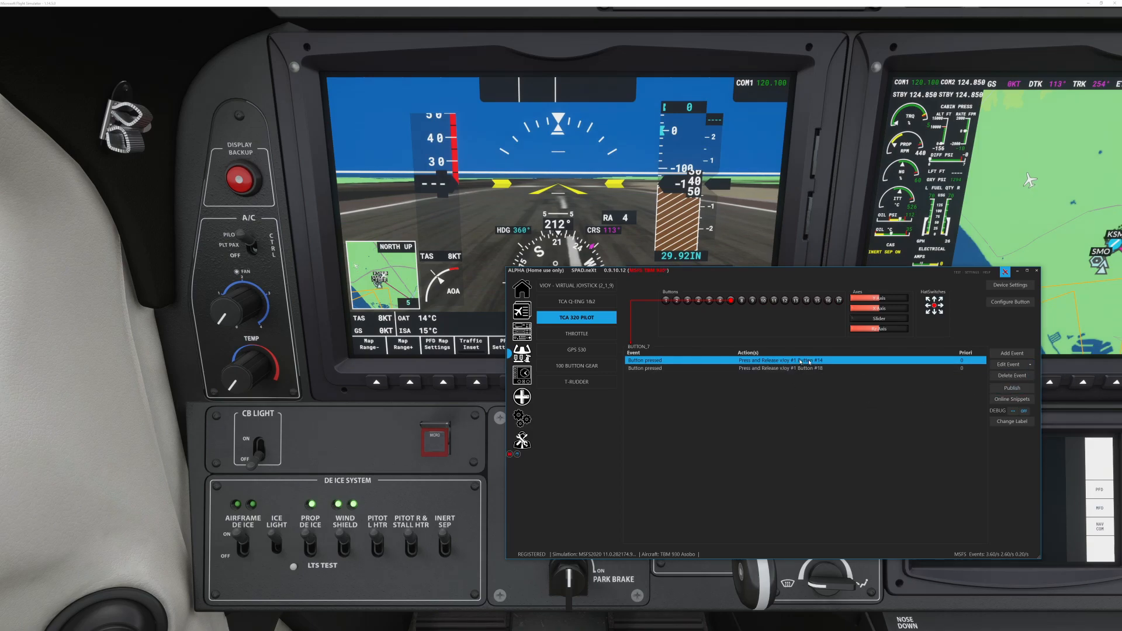
pyautogui.click(997, 380)
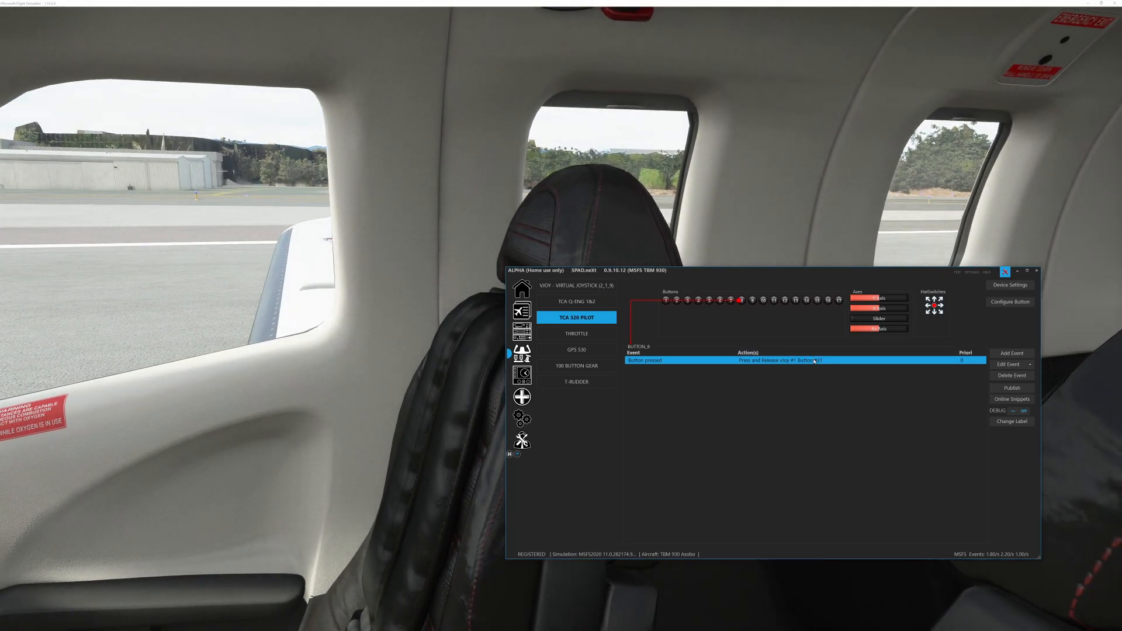
# - Retarget the BUTTON_8 pressed event's action to vJoy #1 Button #17 with mode Press and Release, and accept the event
pyautogui.doubleClick(813, 361)
pyautogui.doubleClick(777, 412)
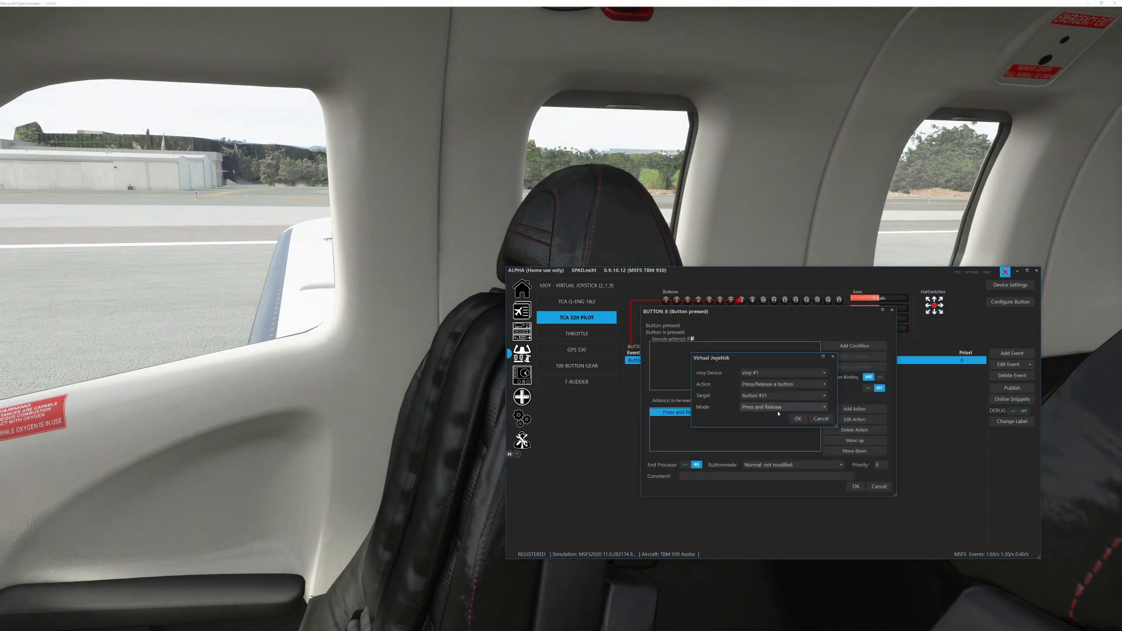
pyautogui.click(780, 397)
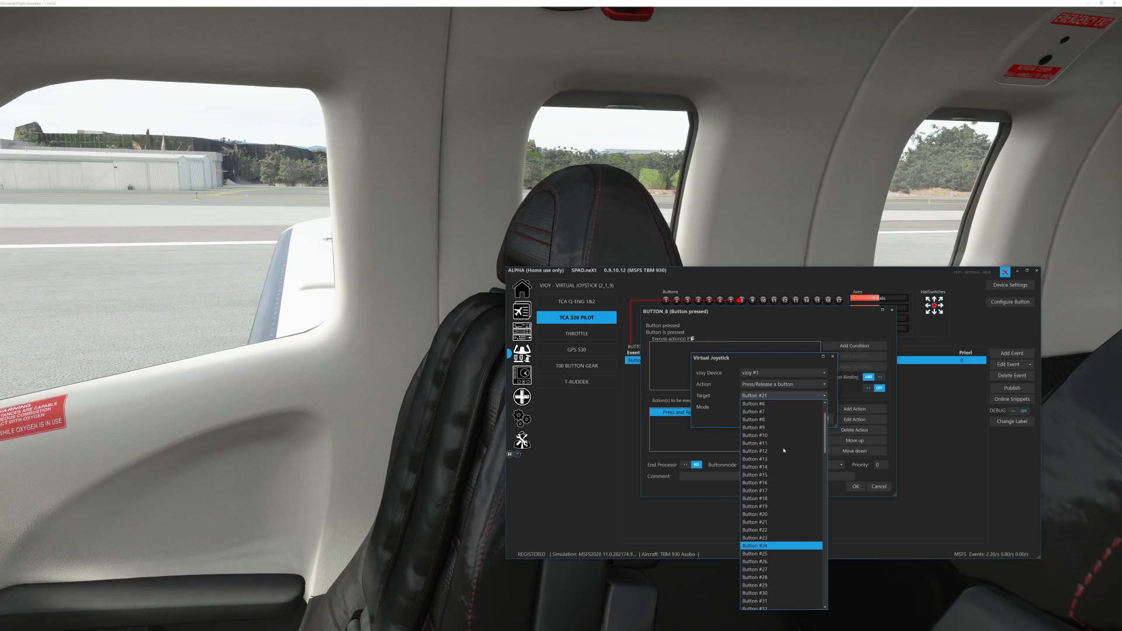
pyautogui.click(779, 491)
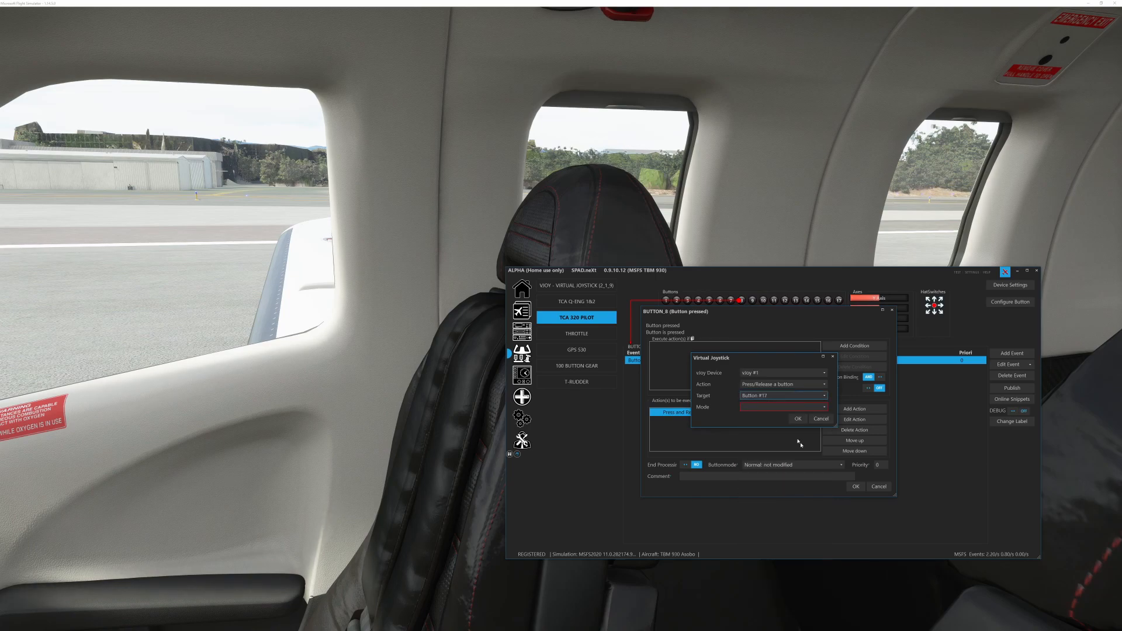
pyautogui.click(776, 408)
pyautogui.click(777, 431)
pyautogui.click(803, 418)
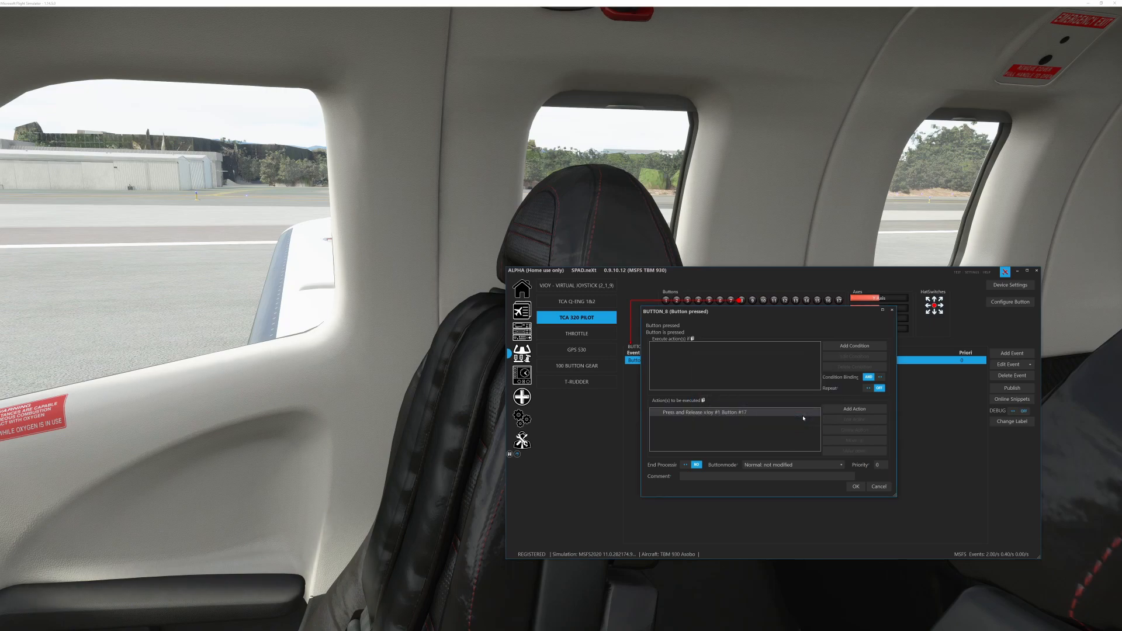
pyautogui.click(854, 486)
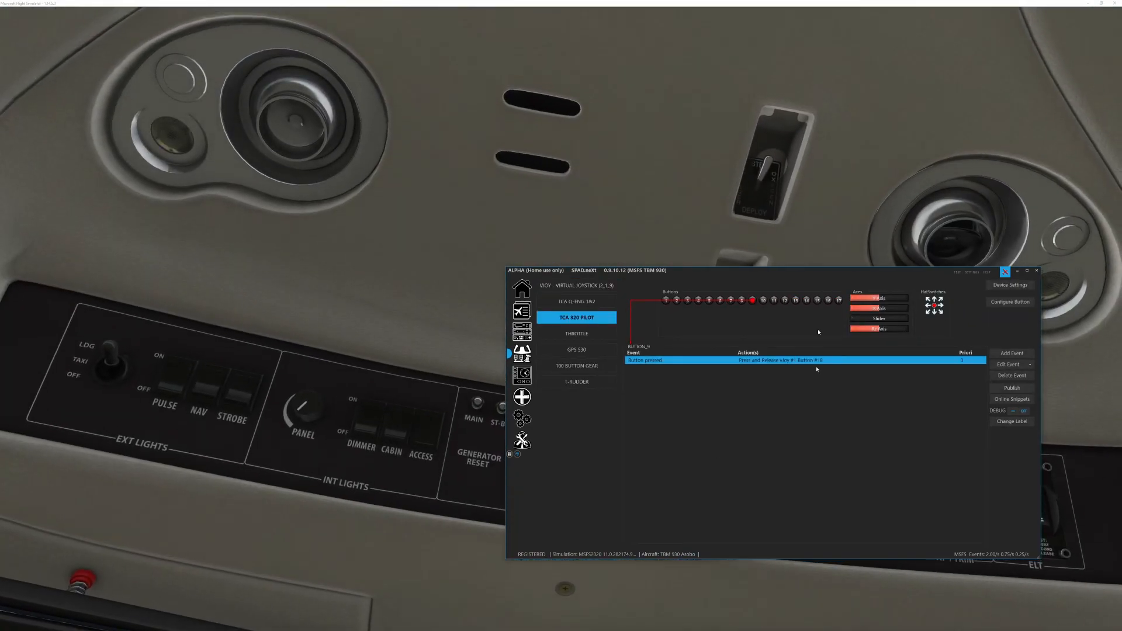
# - Retarget the BUTTON_9 pressed event's action to vJoy #1 Button #16 with mode Press and Release, accept the event and save the profile
pyautogui.doubleClick(814, 360)
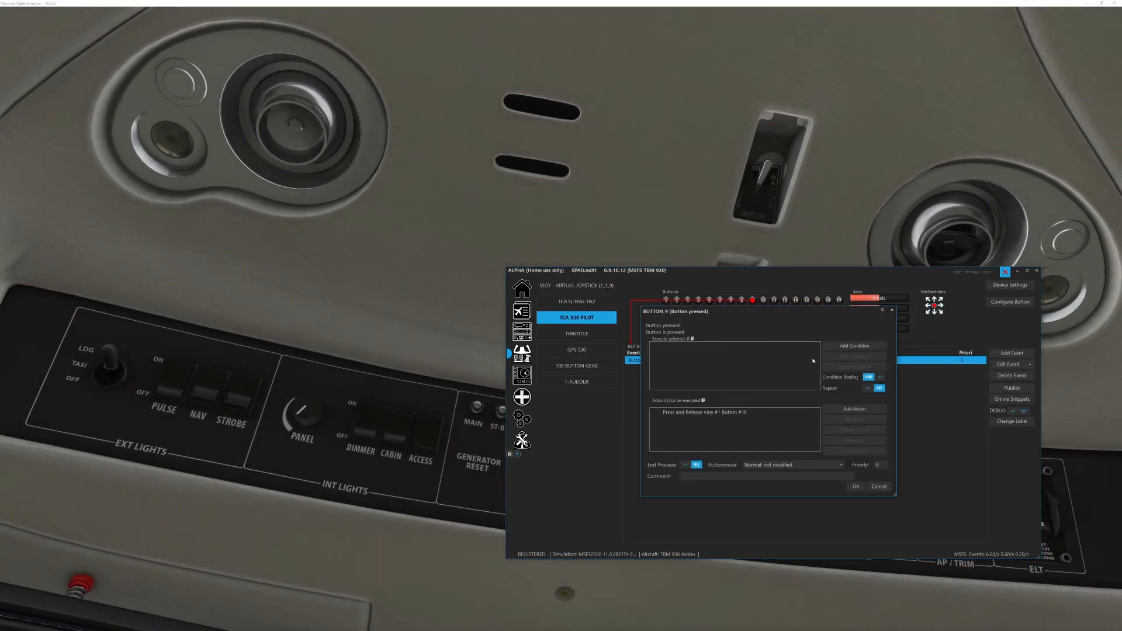
pyautogui.click(746, 413)
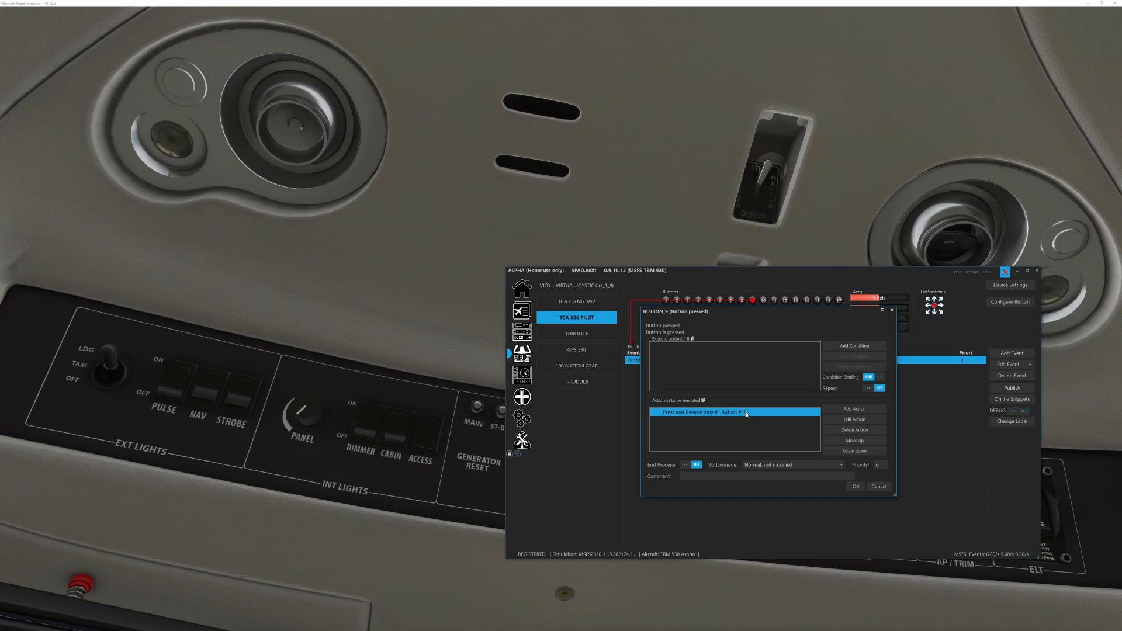
pyautogui.doubleClick(745, 414)
pyautogui.click(783, 396)
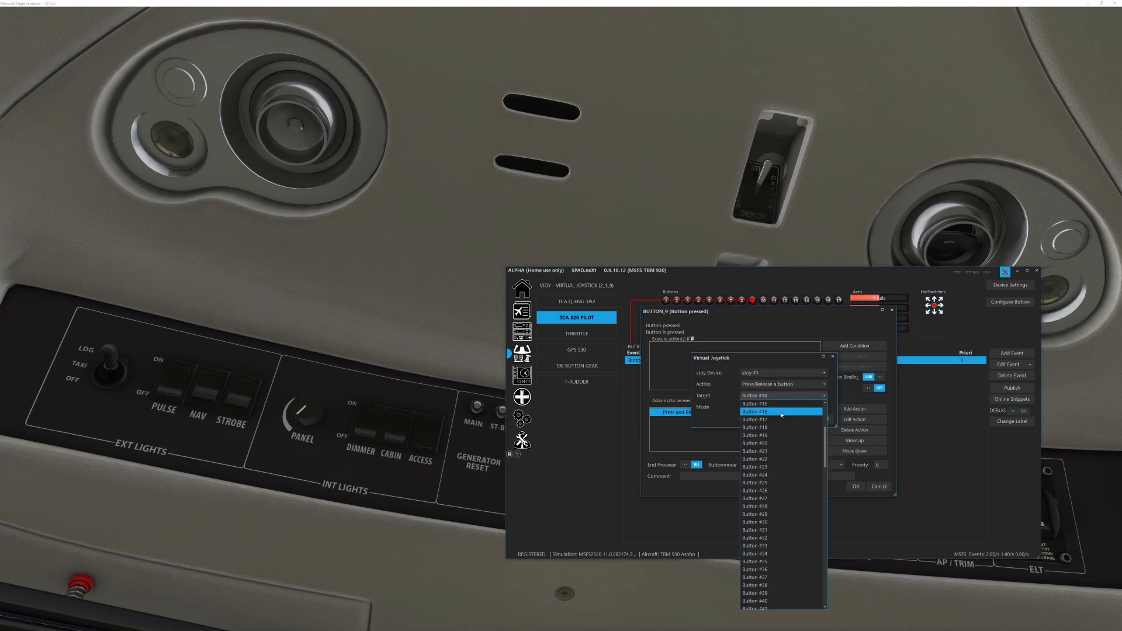
pyautogui.click(789, 421)
pyautogui.click(782, 407)
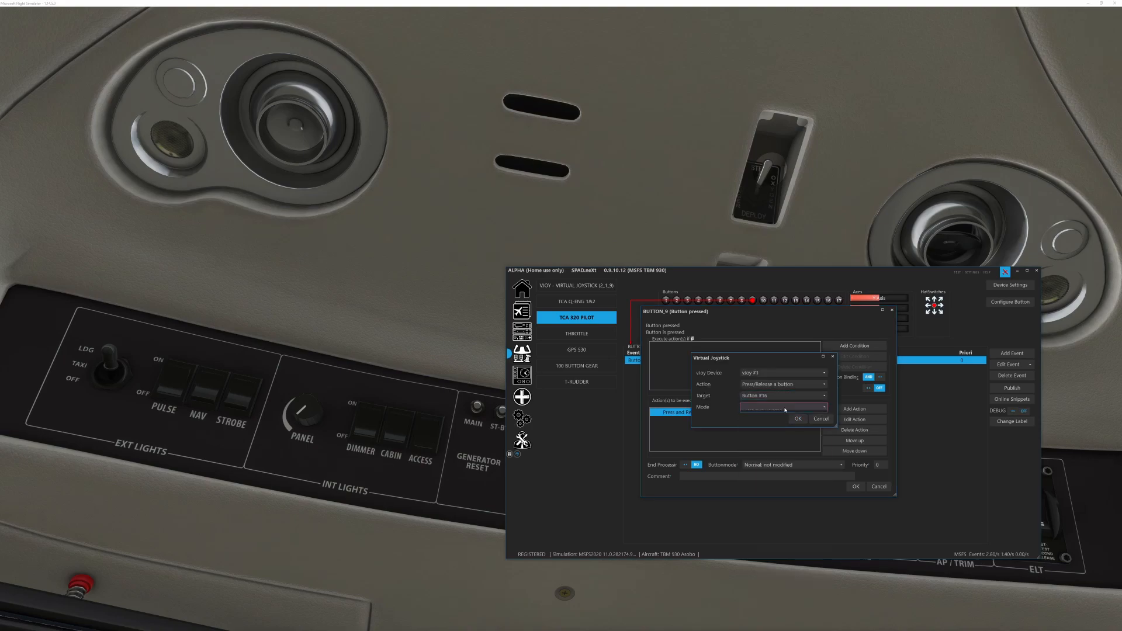
pyautogui.click(776, 431)
pyautogui.click(797, 419)
pyautogui.click(854, 487)
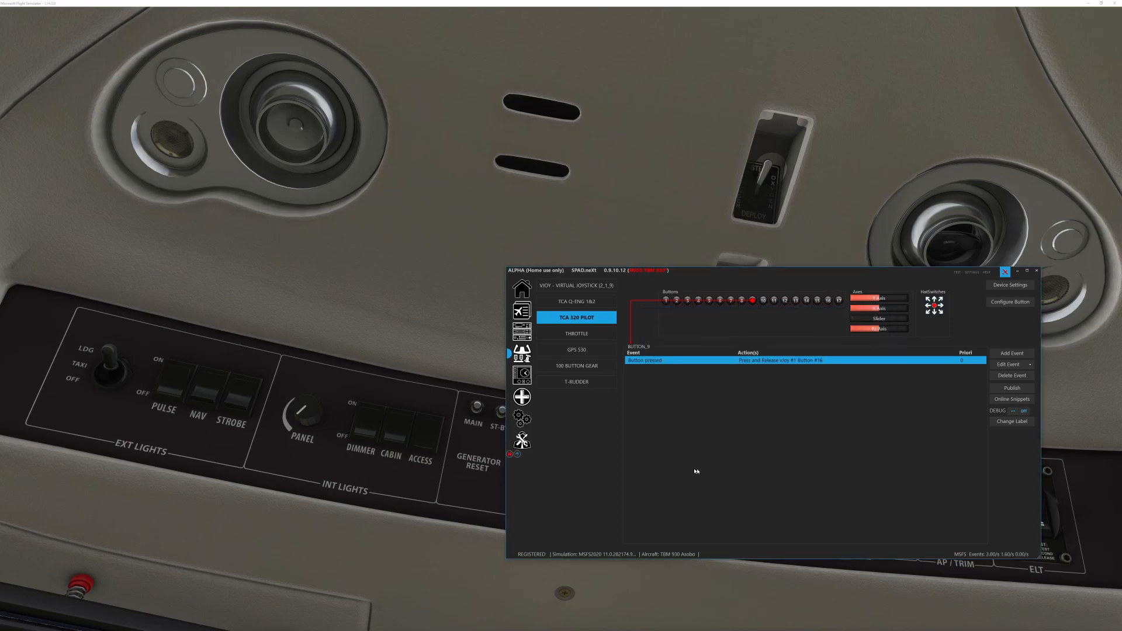
pyautogui.click(510, 454)
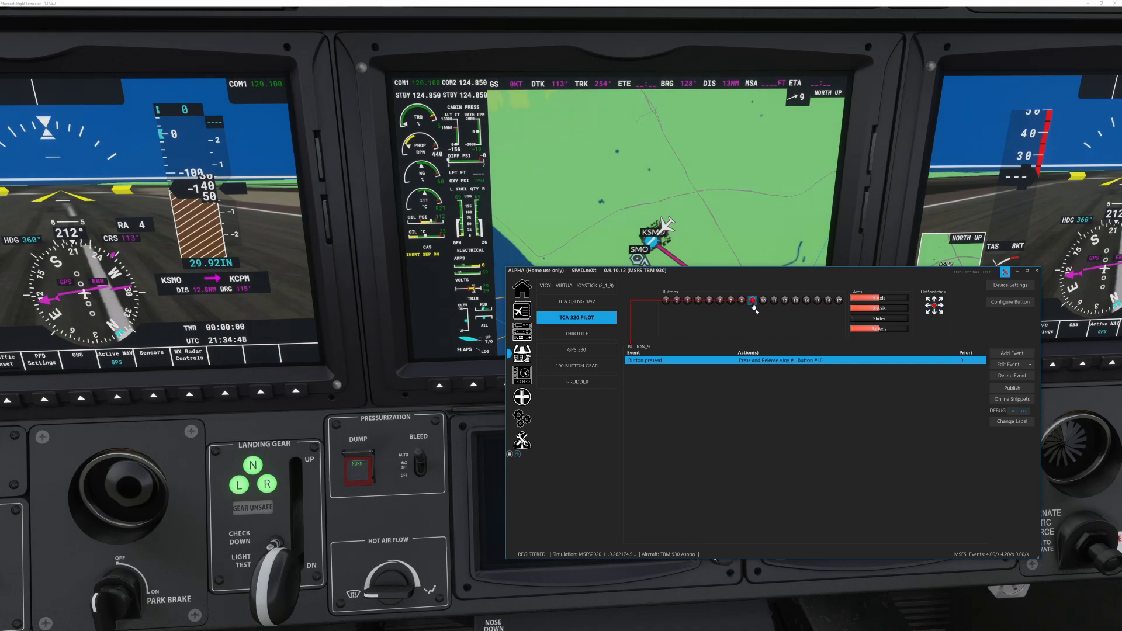
# - Set the BUTTON_9 pressed event's action to vJoy #1 Button #18 with mode Press and Release
pyautogui.doubleClick(827, 362)
pyautogui.doubleClick(777, 413)
pyautogui.click(776, 397)
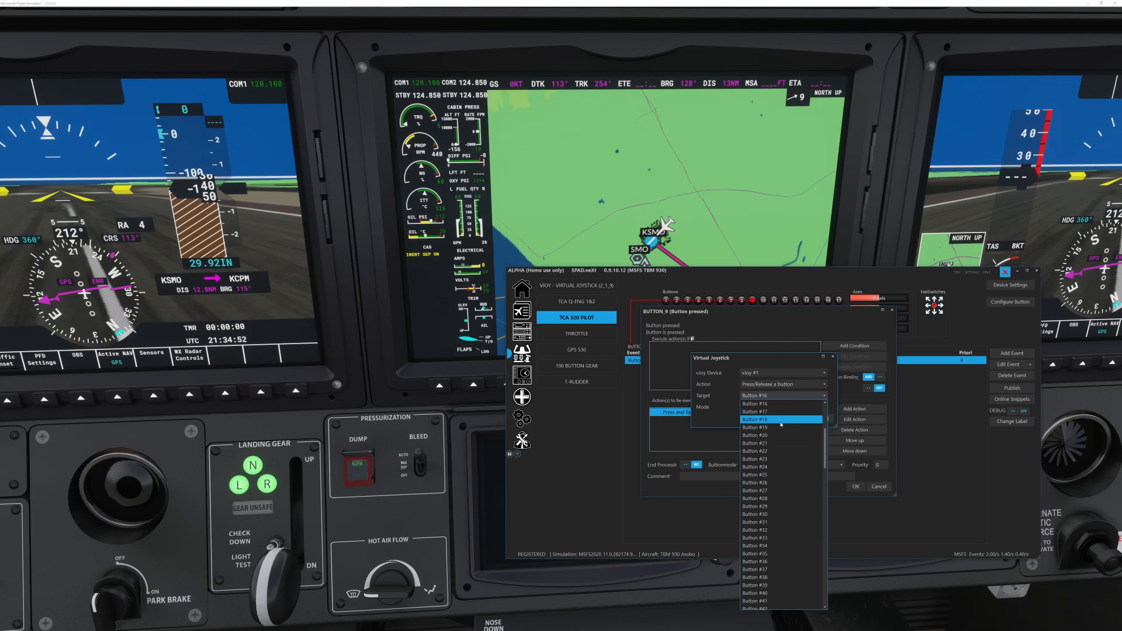
pyautogui.click(781, 420)
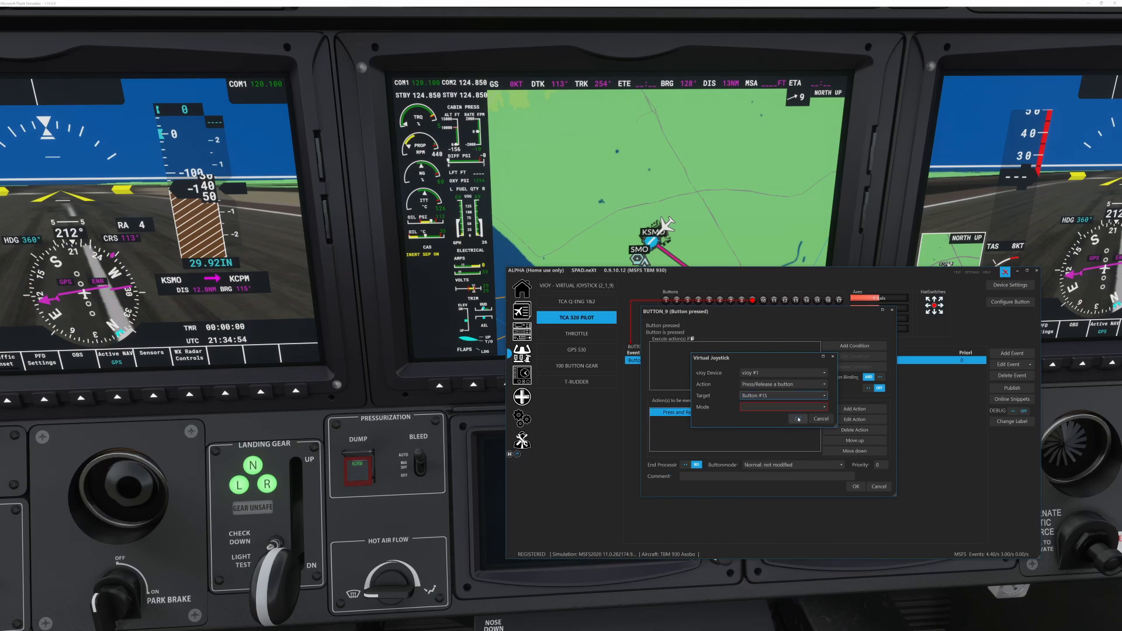
pyautogui.click(786, 407)
pyautogui.click(783, 430)
pyautogui.click(797, 419)
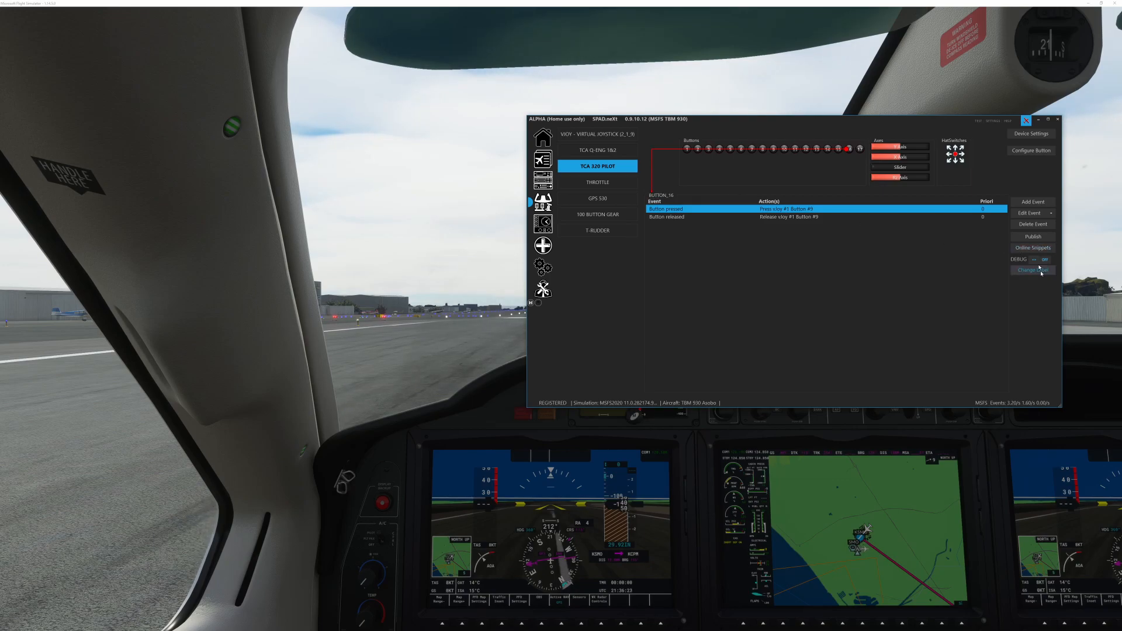
# - Look up the details of the TCA A320 VJOY v1 online snippet for BUTTON_16 and dismiss the list without applying it
pyautogui.click(1033, 248)
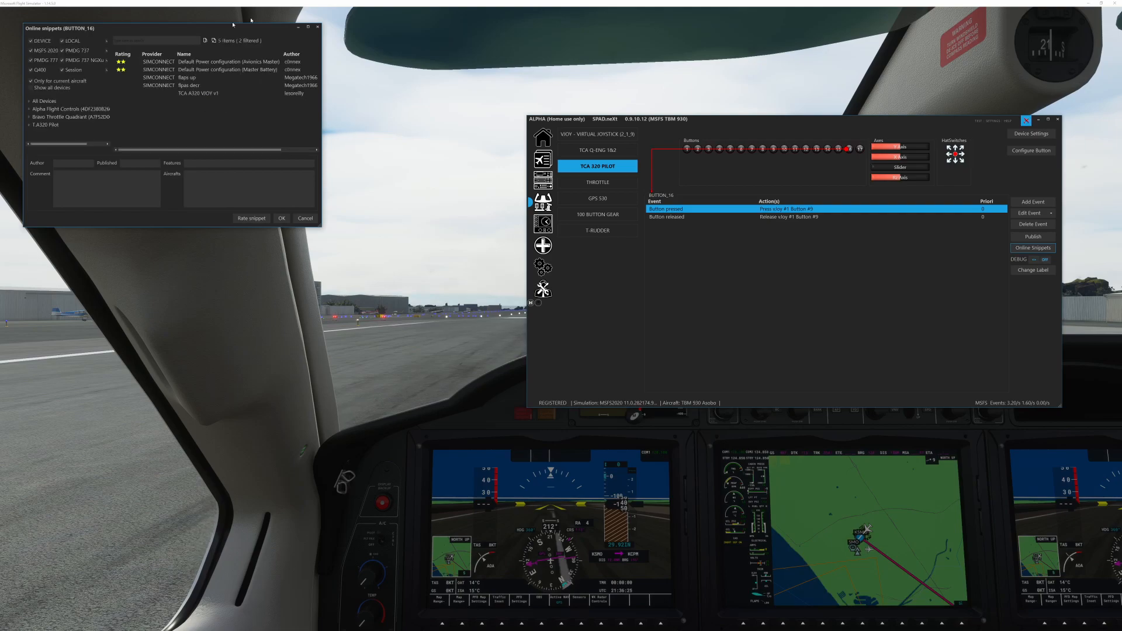
pyautogui.moveTo(856, 290); pyautogui.dragTo(747, 229)
pyautogui.click(730, 294)
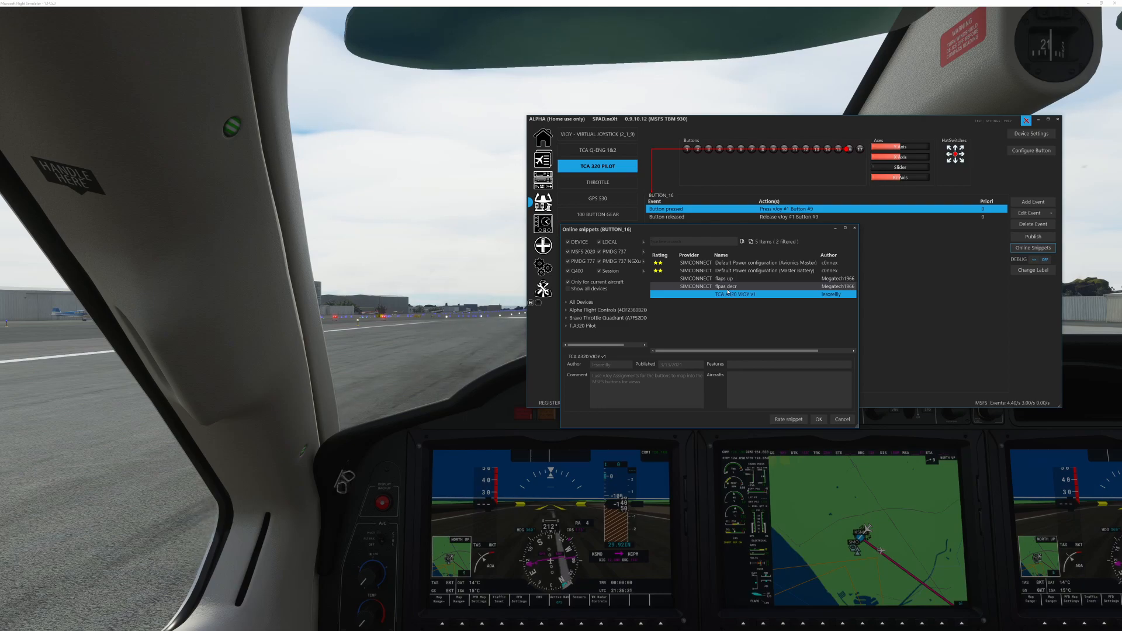
pyautogui.click(841, 419)
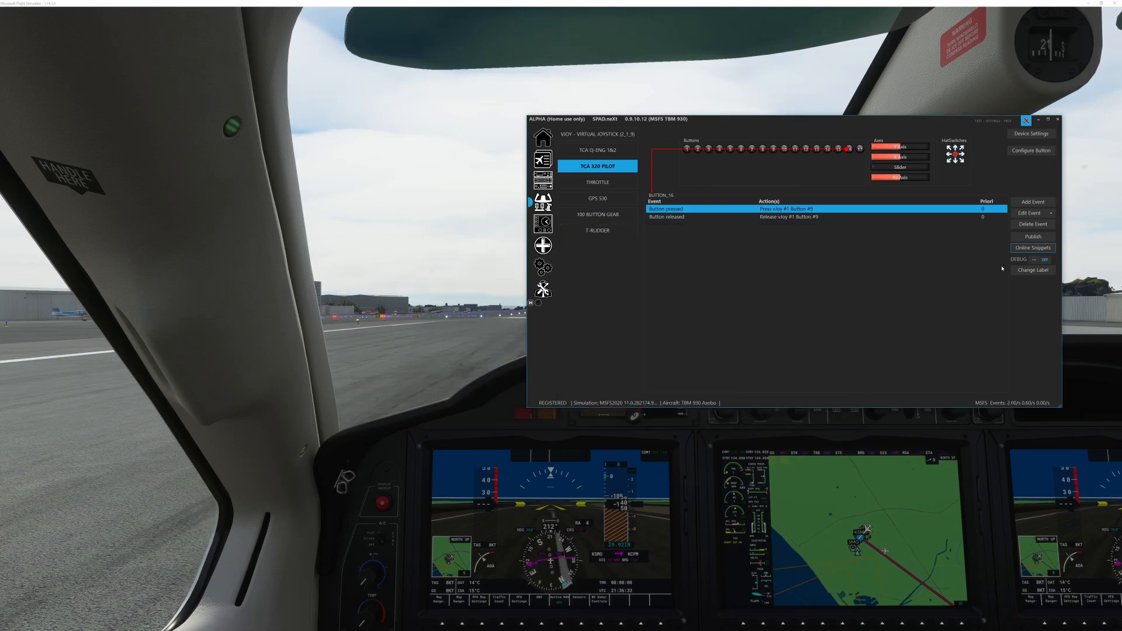
# - Publish a snippet named "TCA 320 vJoy v2" for all aircrafts, using the last scope option and description "using the vjoy buttons to configure Views in MSFS..."
pyautogui.click(1033, 236)
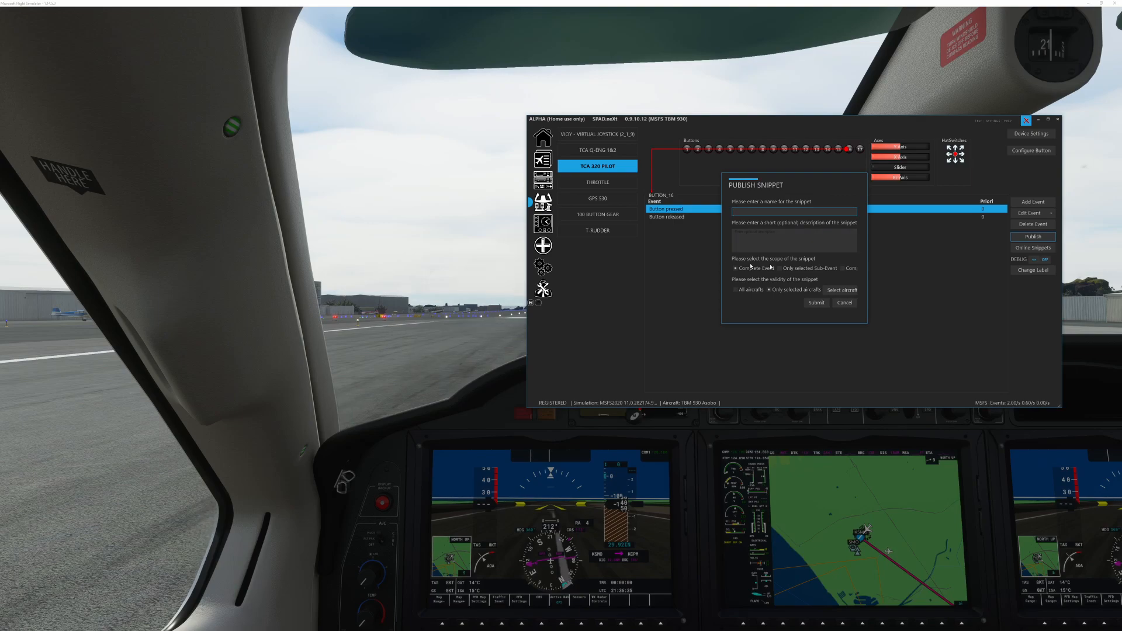
pyautogui.click(843, 269)
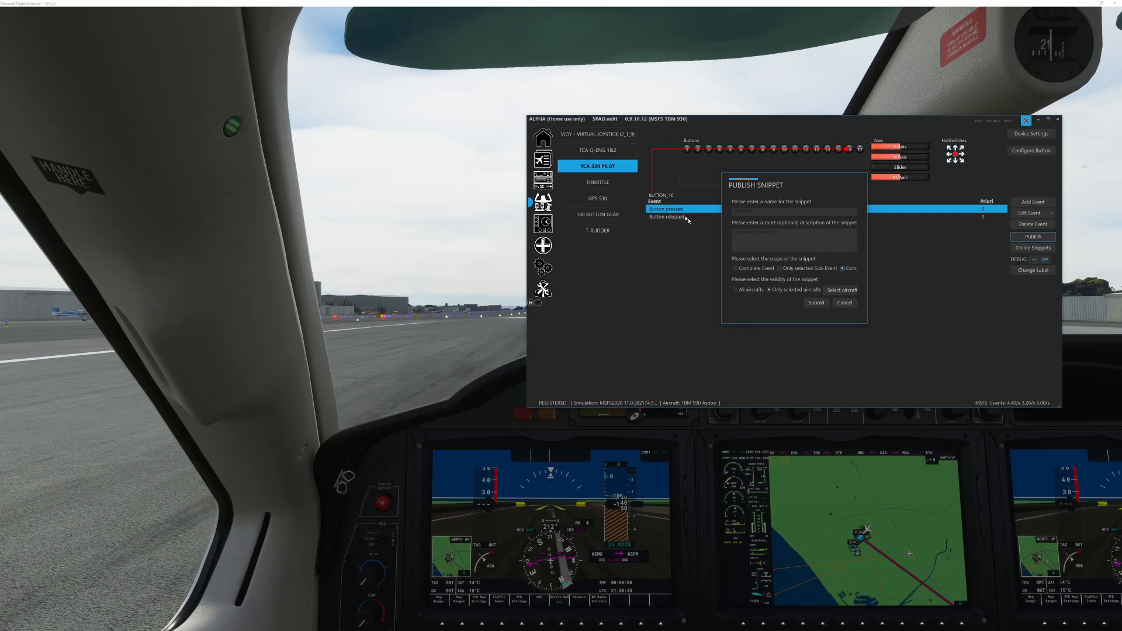
pyautogui.click(759, 291)
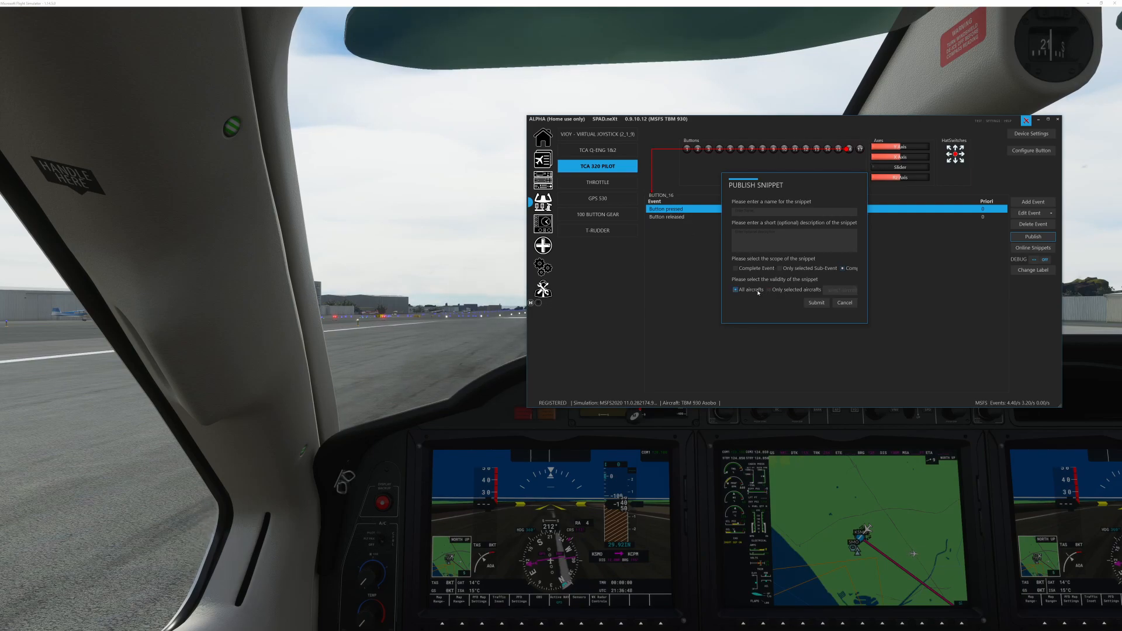
pyautogui.click(816, 304)
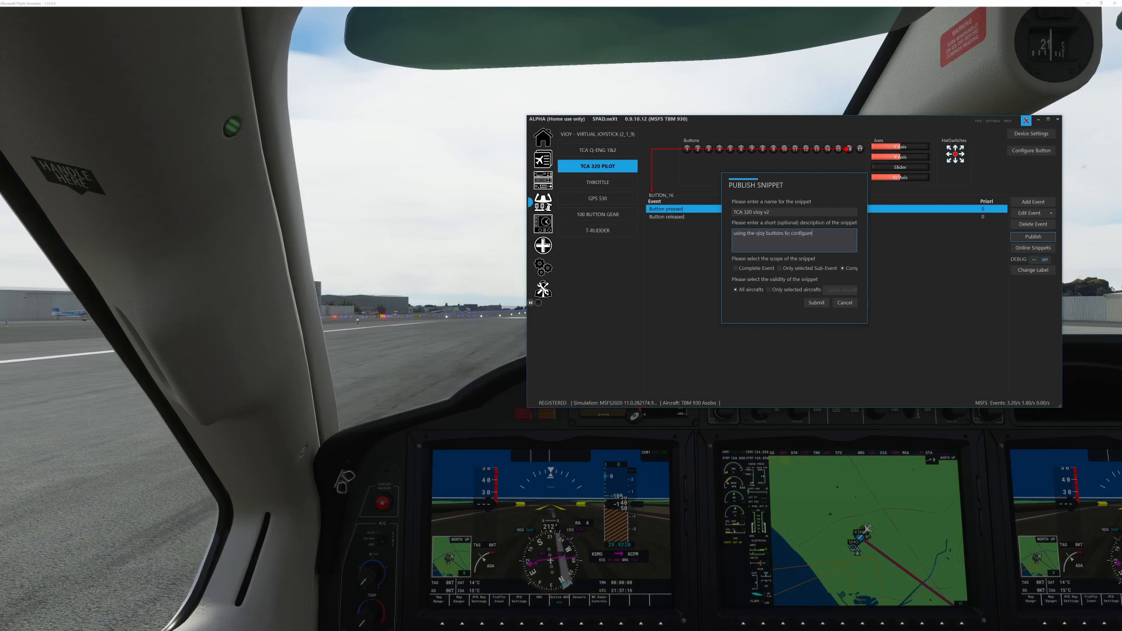
pyautogui.write('Views in MSFS...')
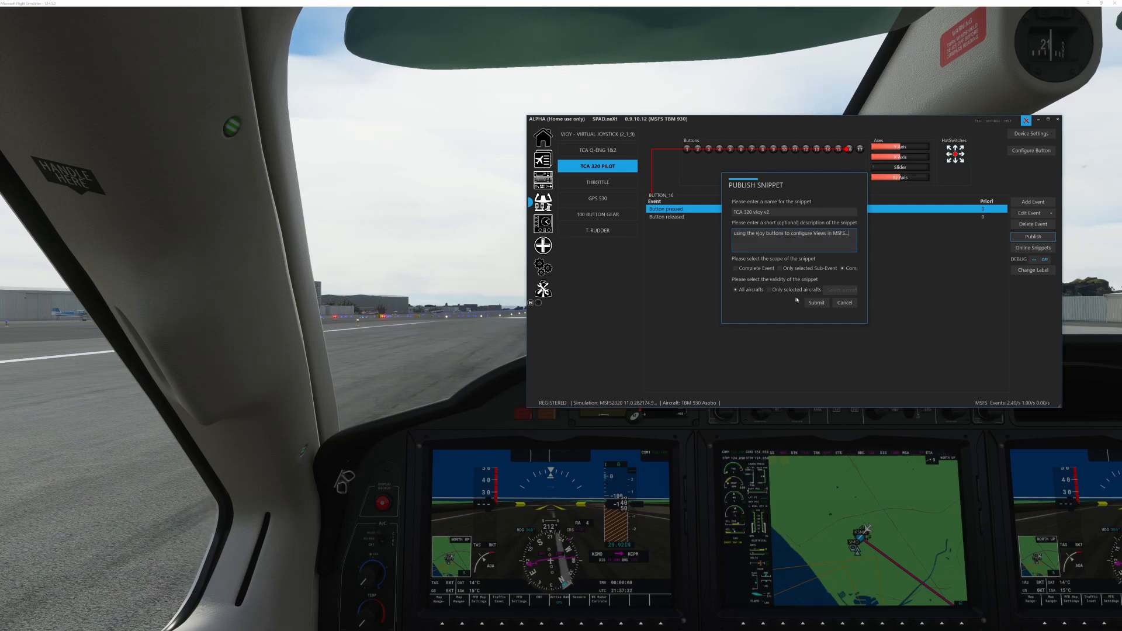
pyautogui.click(816, 302)
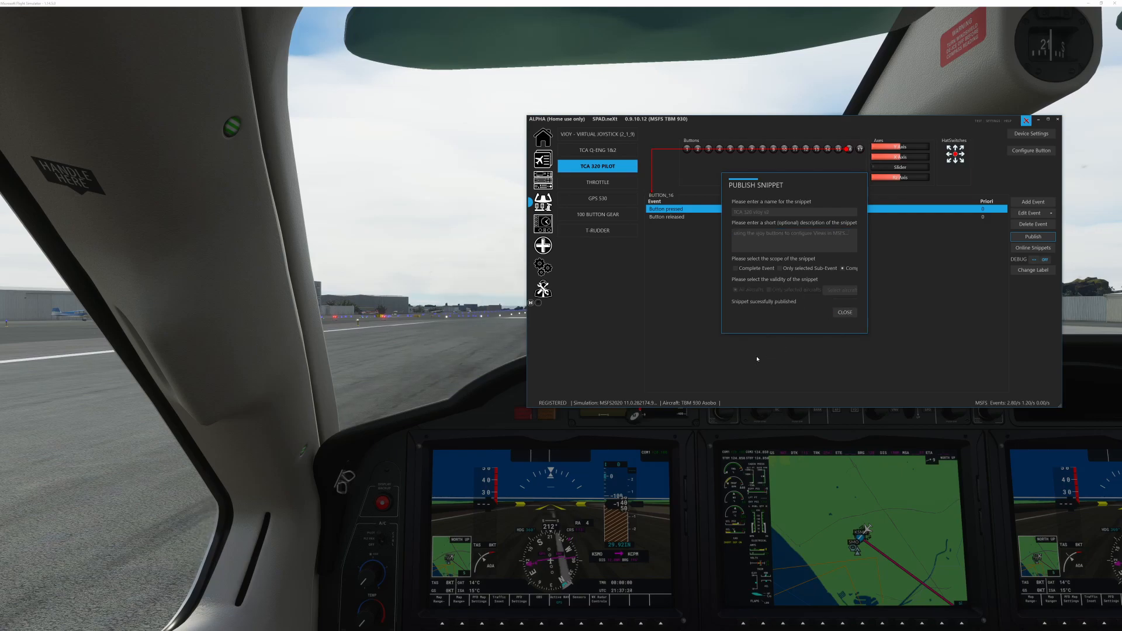
pyautogui.click(845, 311)
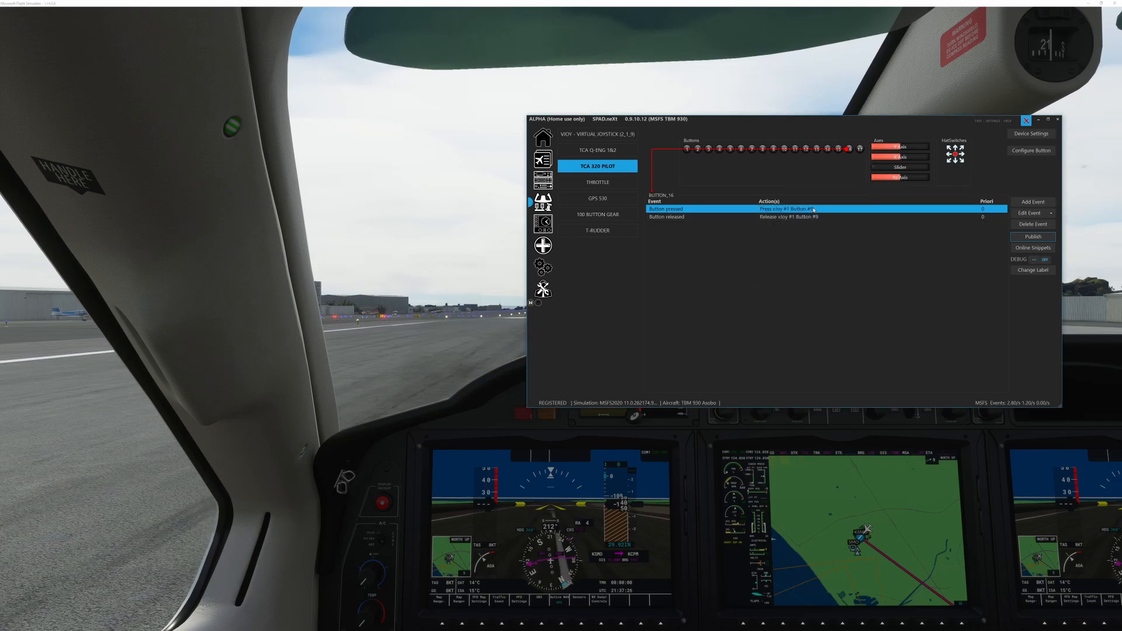
# - Check the published TCA 320 vJoy v2 among BUTTON_1's online snippets, filter them by the T.A320 Pilot device, and close without applying any
pyautogui.click(687, 149)
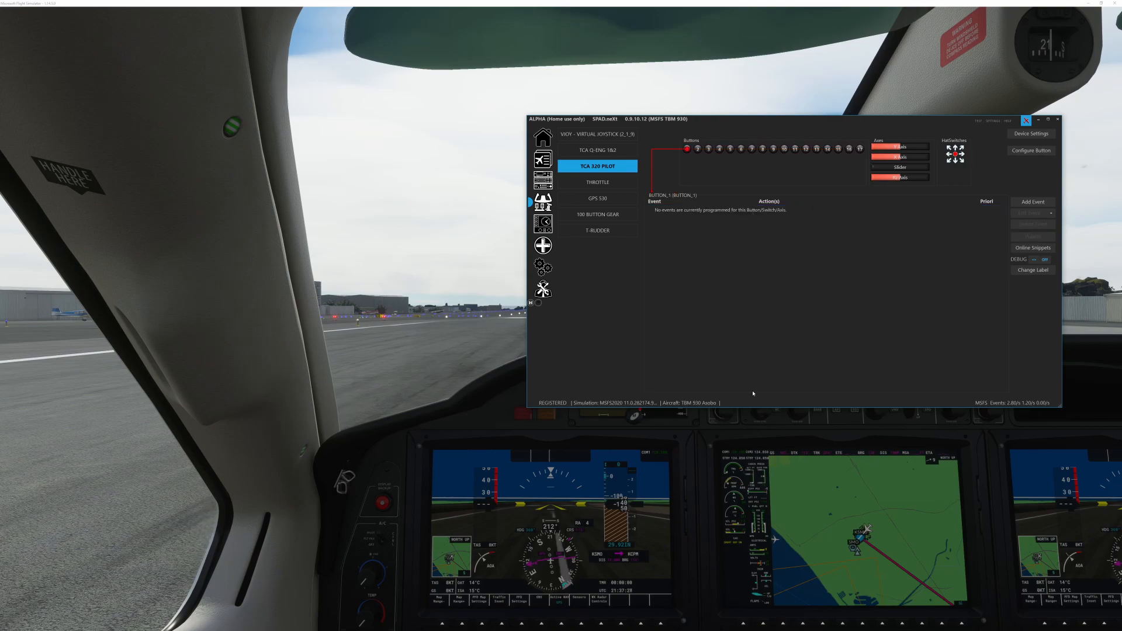
pyautogui.click(1032, 248)
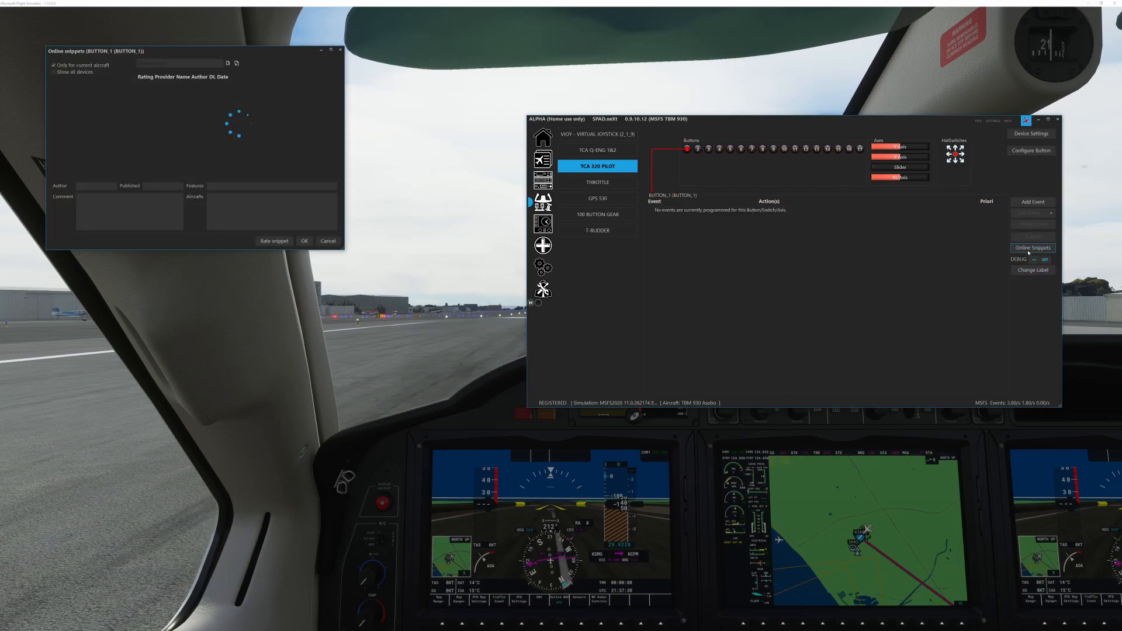
pyautogui.moveTo(247, 54); pyautogui.dragTo(712, 264)
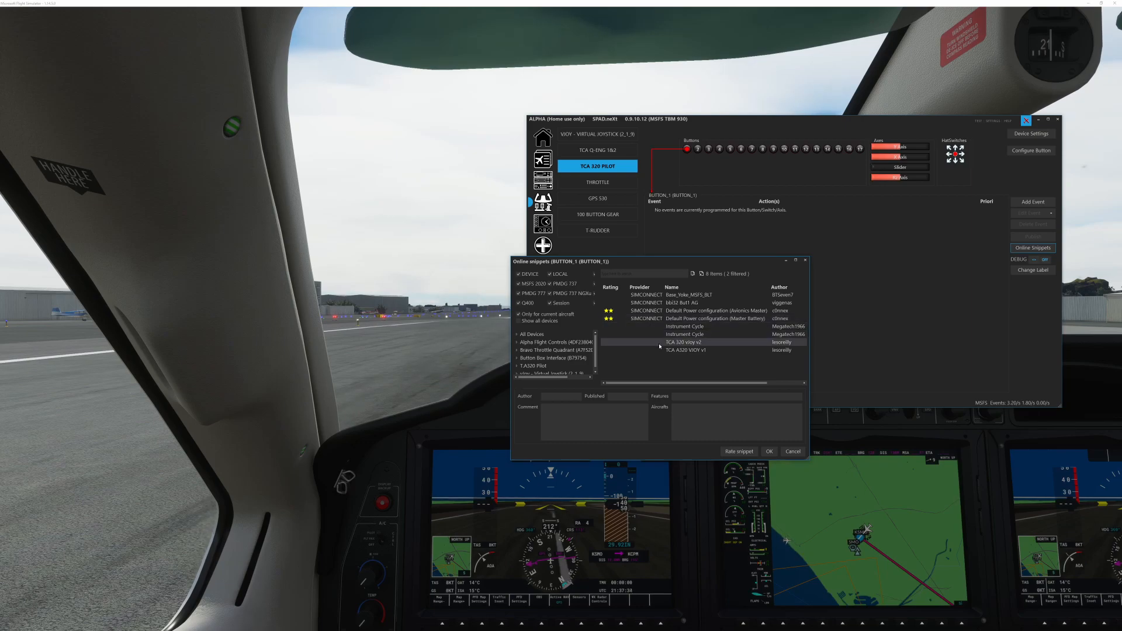
pyautogui.click(660, 342)
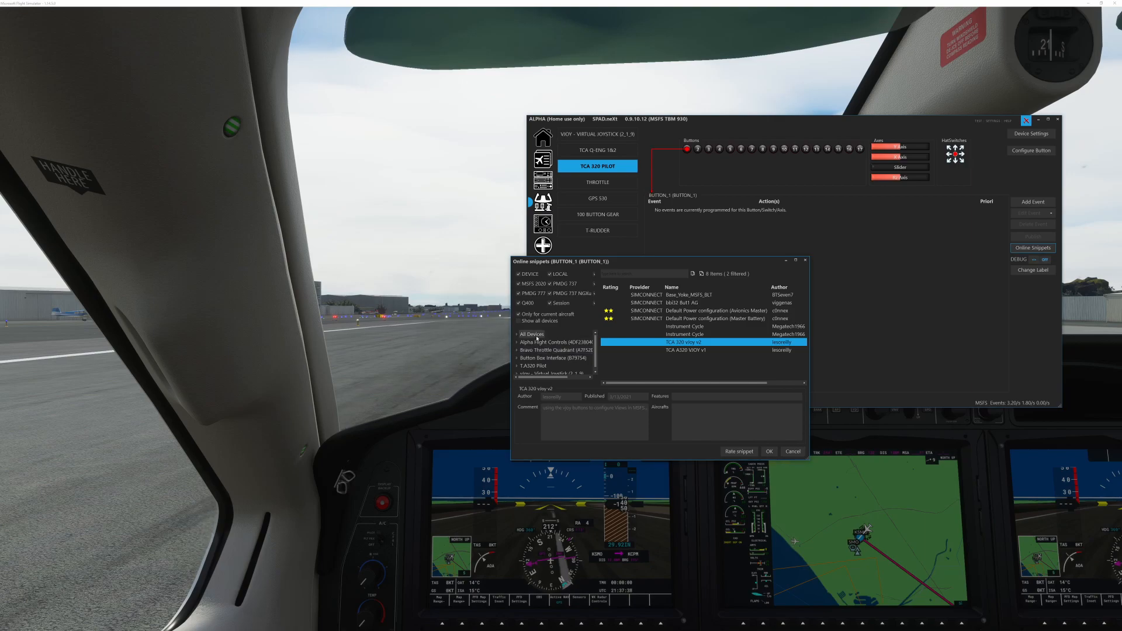
pyautogui.click(536, 366)
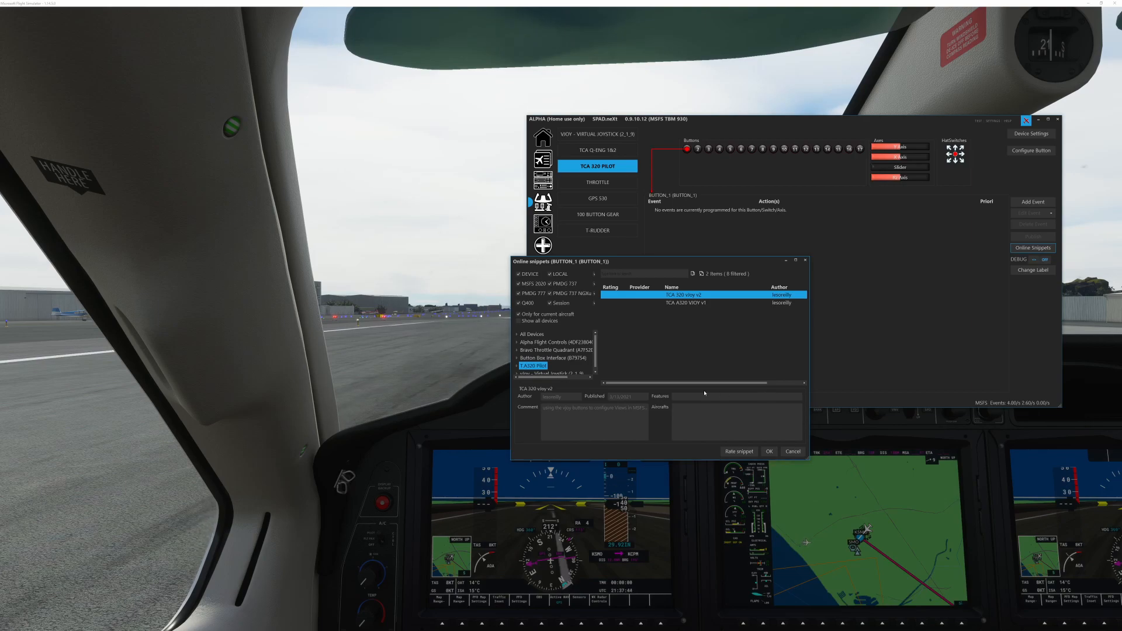
pyautogui.click(791, 451)
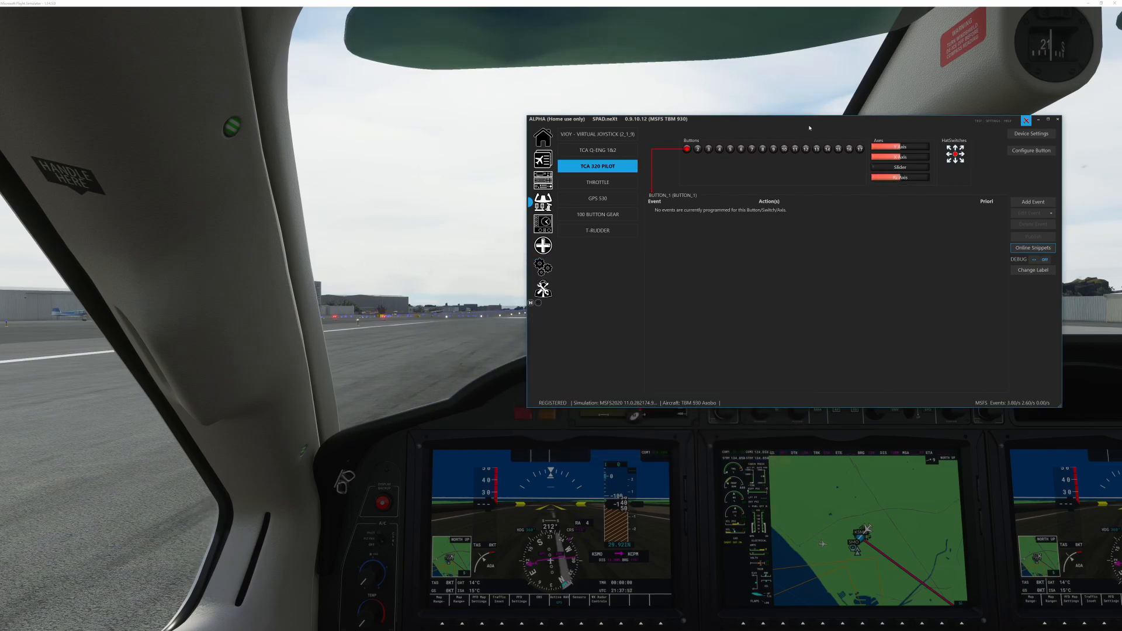
# - Move the SPAD.neXt window off this screen to clear the cockpit view
pyautogui.moveTo(786, 125); pyautogui.dragTo(685, 320)
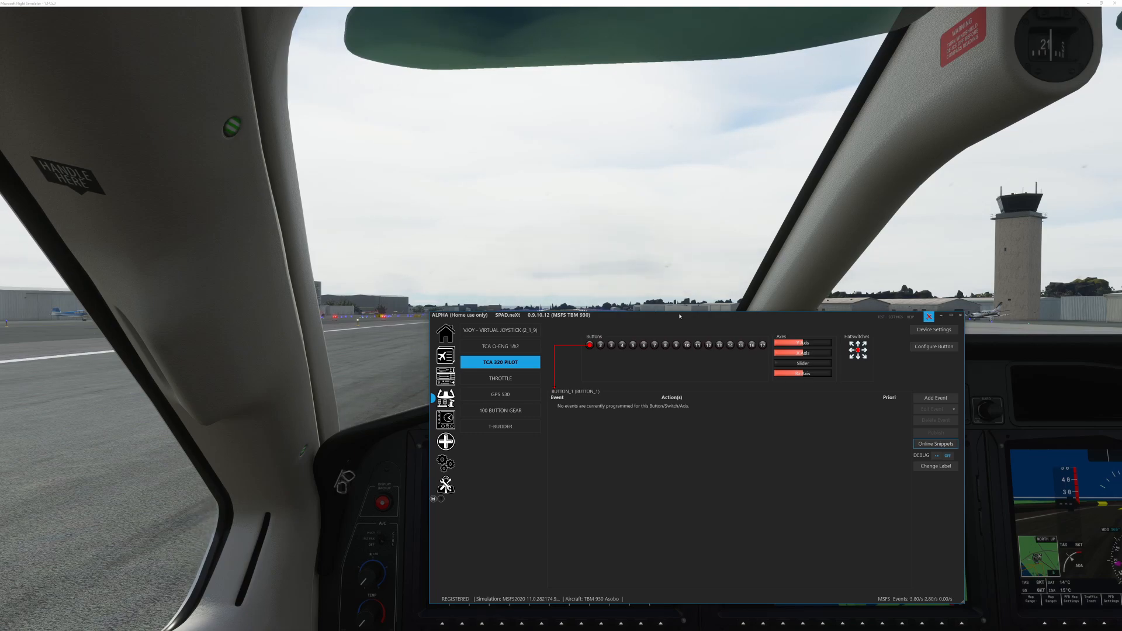
pyautogui.moveTo(664, 319); pyautogui.dragTo(1121, 318)
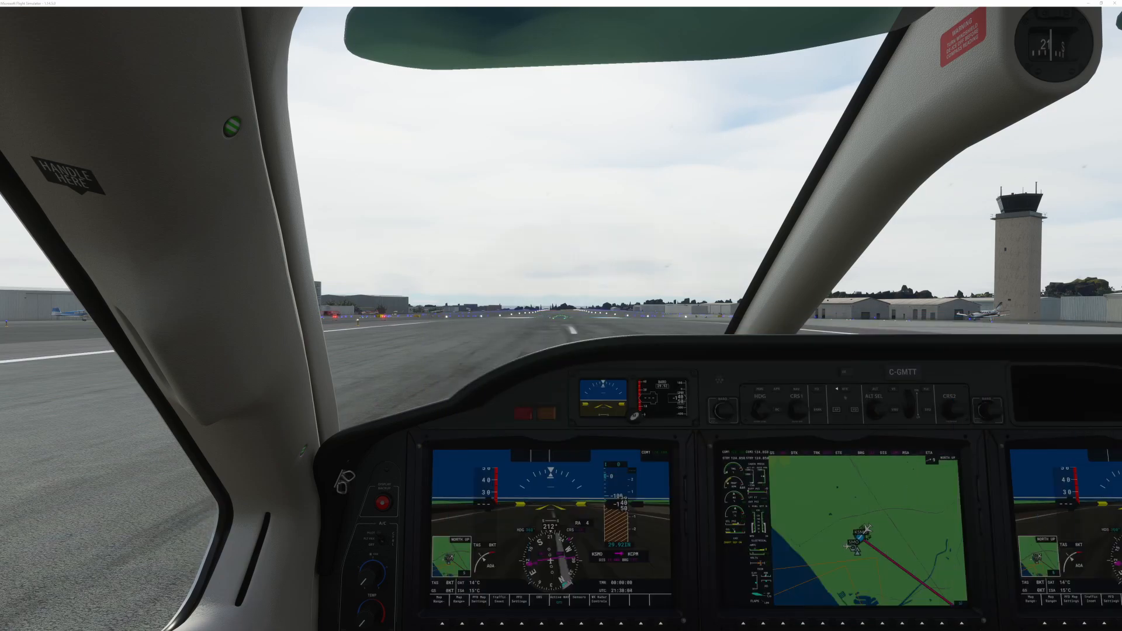